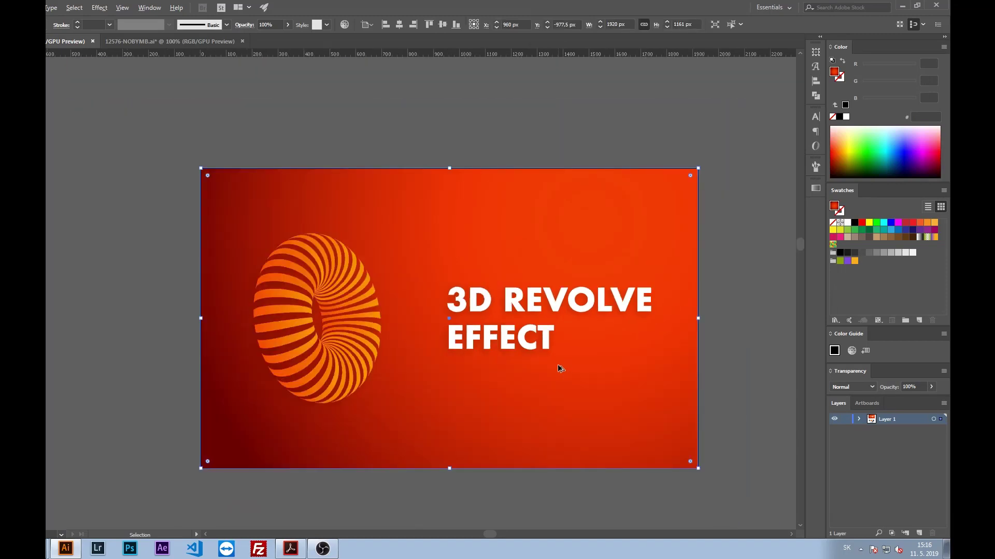
Duplicate the red artboard into a new artboard placed to its right
scroll(524, 313, "down", 1)
scroll(458, 295, "down", 1)
mouse_move(524, 421)
left_mouse_down()
mouse_move(452, 327)
mouse_move(415, 378)
left_mouse_up()
key("shift+o")
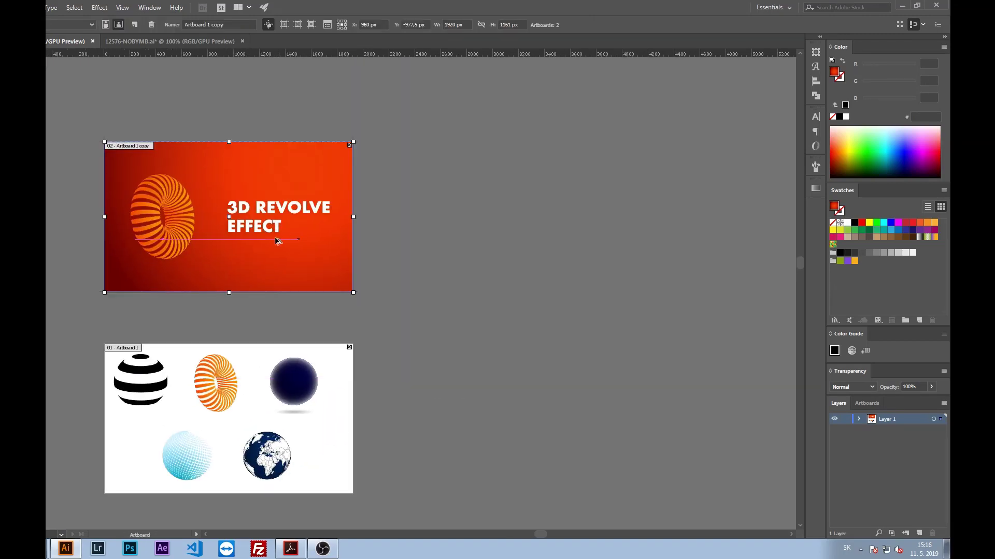
left_click_drag(278, 238, 564, 349, "alt")
Delete all artwork from the new artboard and show the Symbols panel
key("v")
mouse_move(670, 232)
left_mouse_down()
mouse_move(409, 427)
mouse_move(389, 428)
left_mouse_up()
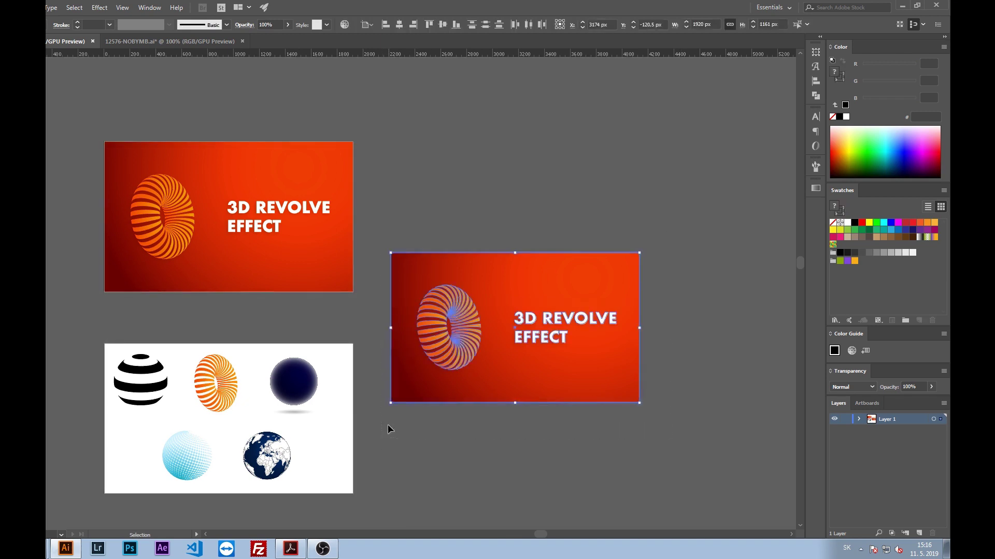
key("Delete")
left_click(150, 7)
left_click(230, 444)
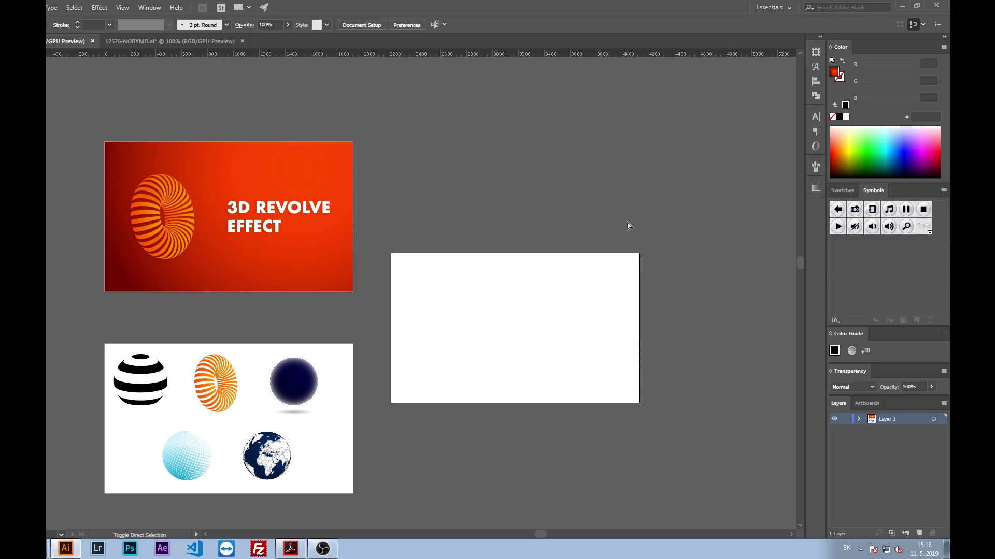
Sample black as the fill from the striped sphere, leaving nothing selected
key("ctrl+shift+F11")
key("ctrl+shift+F11")
mouse_move(552, 296)
left_mouse_down()
mouse_move(563, 270)
mouse_move(629, 285)
left_mouse_up()
scroll(544, 283, "up", 1)
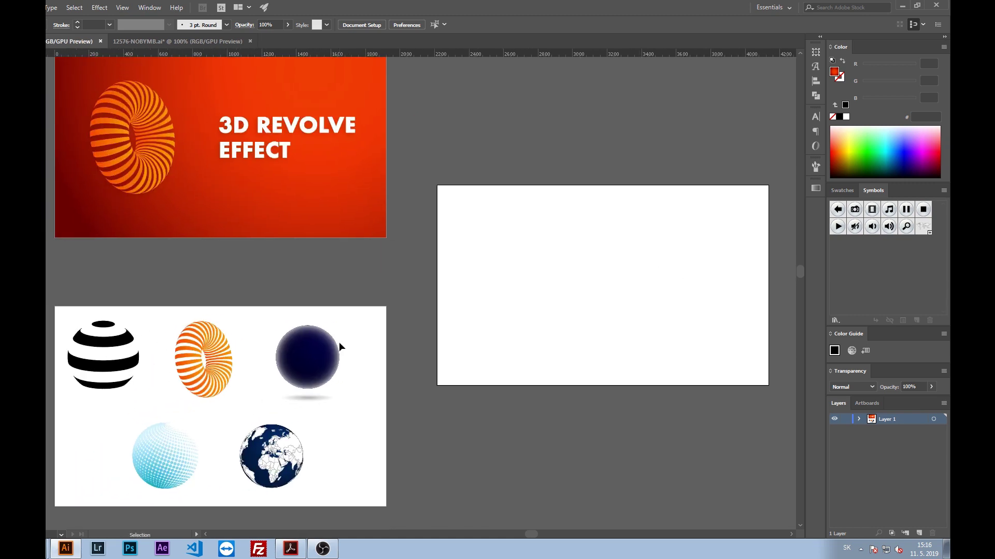
left_click_drag(612, 288, 565, 264)
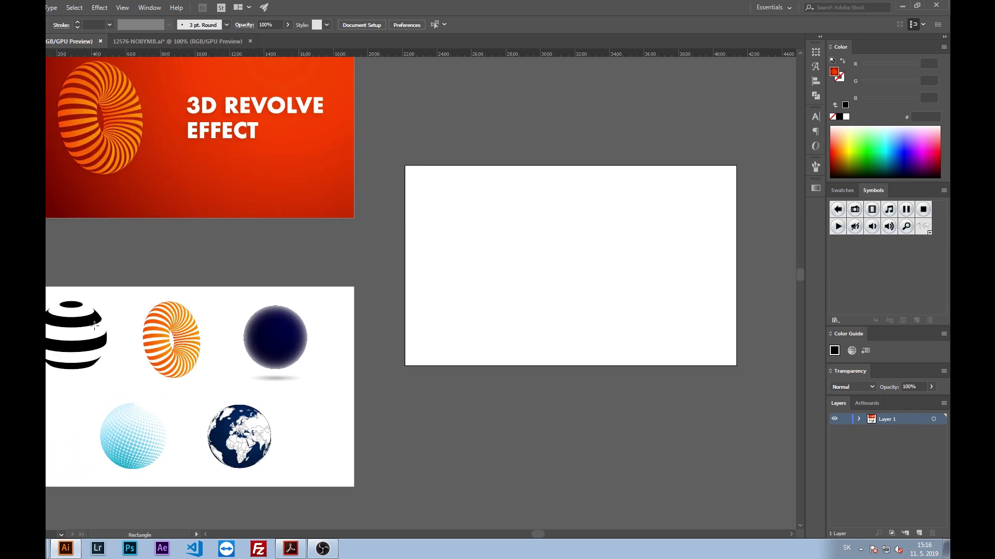
key("v")
left_click(95, 326)
left_click(120, 257)
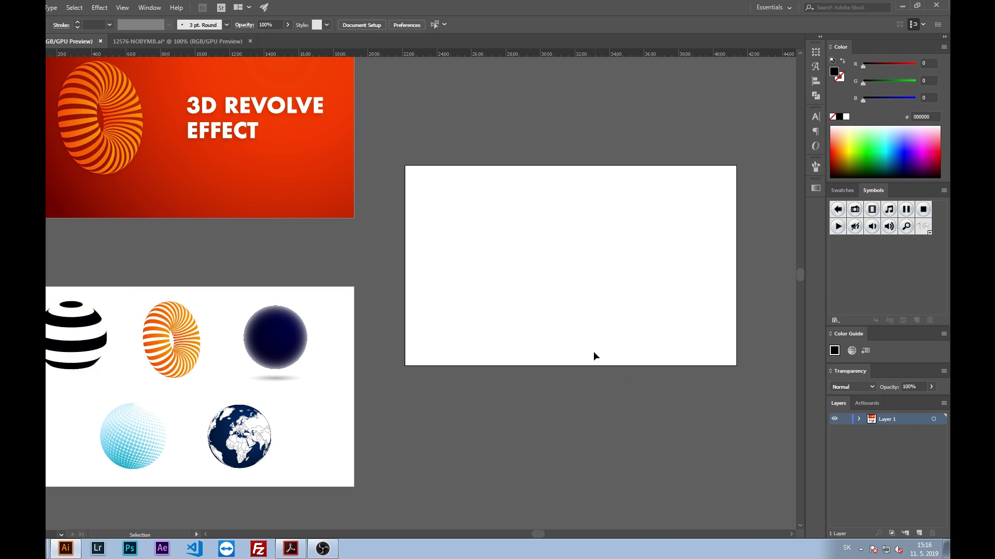
Draw a thin wide black rectangle and repeat it into six stacked bars
key("m")
mouse_move(485, 263)
left_mouse_down()
mouse_move(568, 255)
mouse_move(555, 279)
left_mouse_up()
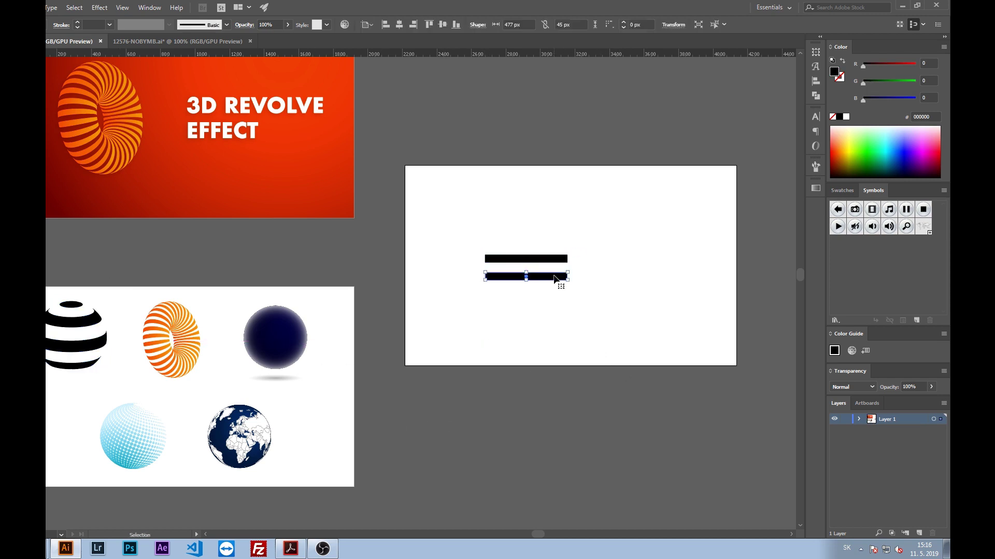
key("ctrl+d")
key("ctrl+d")
key("ctrl+d")
left_click_drag(622, 224, 497, 412)
Save the six stacked bars as symbol '01', then delete the instance from the artboard
key("v")
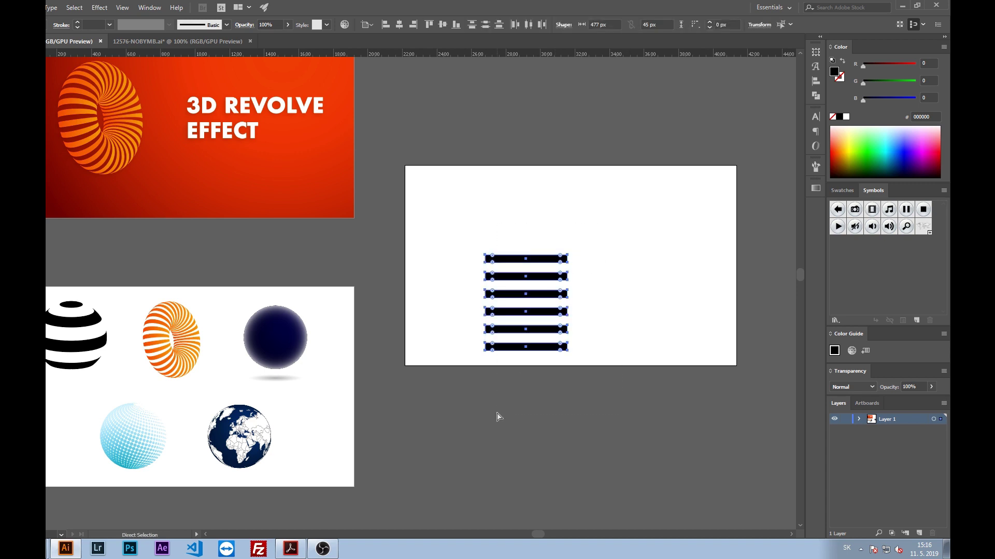
left_click_drag(544, 294, 887, 278)
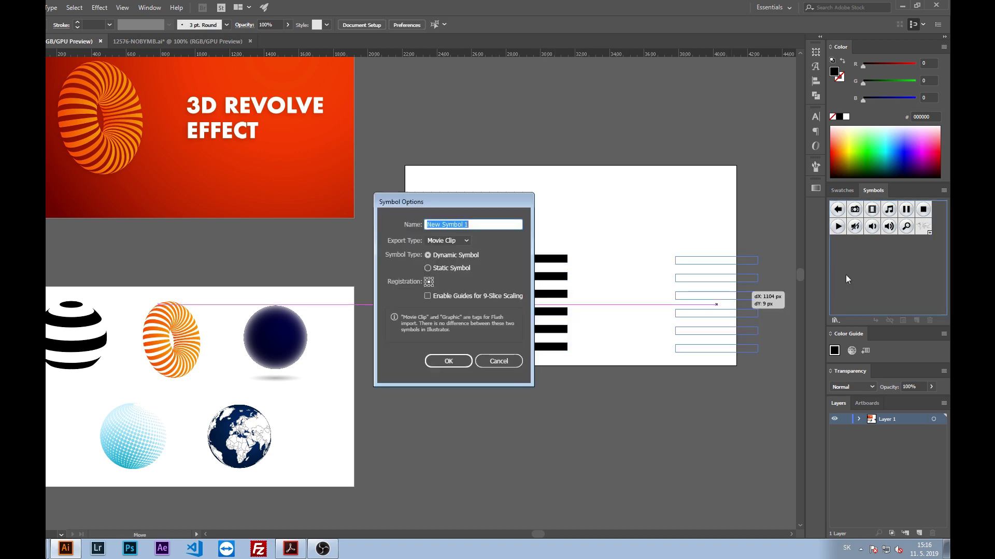
type("01")
left_click(448, 361)
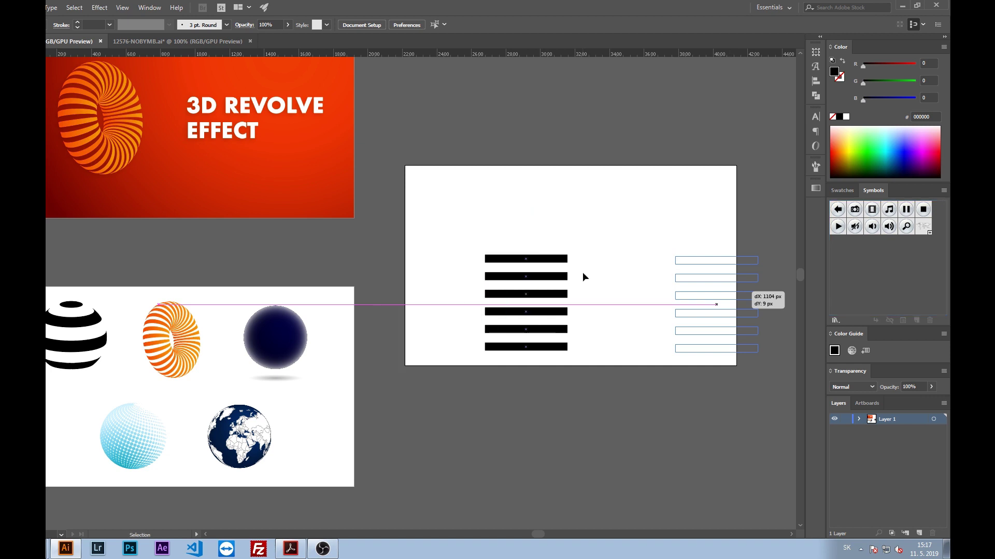
mouse_move(598, 216)
left_mouse_down()
mouse_move(506, 316)
mouse_move(533, 322)
left_mouse_up()
key("Delete")
left_click_drag(616, 318, 597, 317)
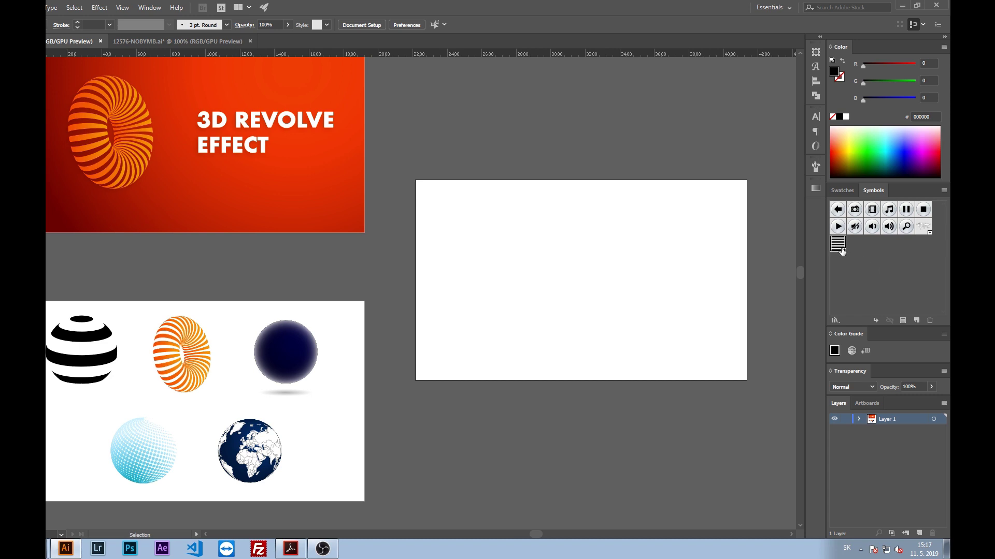
Draw a circle and delete its left anchor point to leave a half-circle
left_click_drag(700, 257, 670, 257)
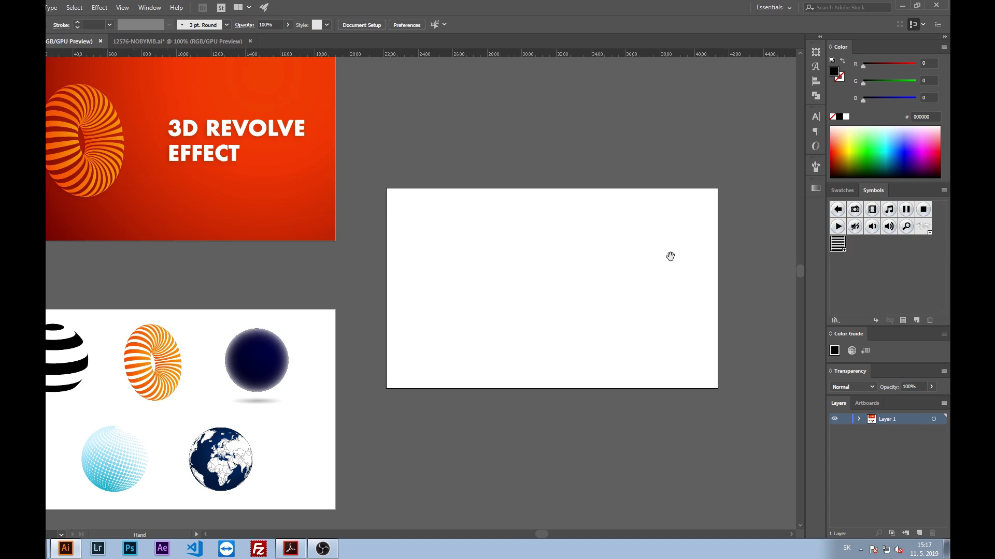
left_click_drag(506, 321, 596, 230)
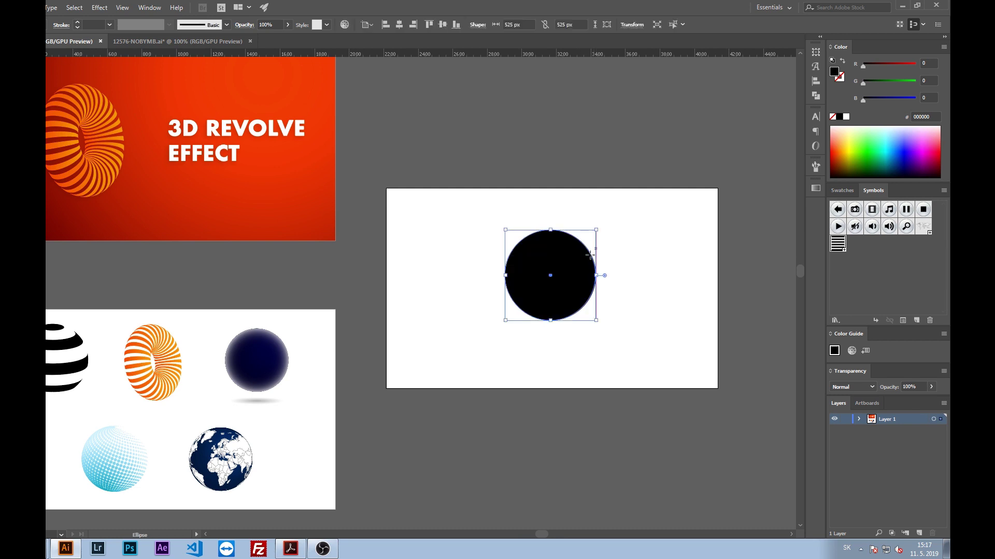
key("v")
left_click(485, 281)
key("a")
left_click_drag(495, 256, 528, 286)
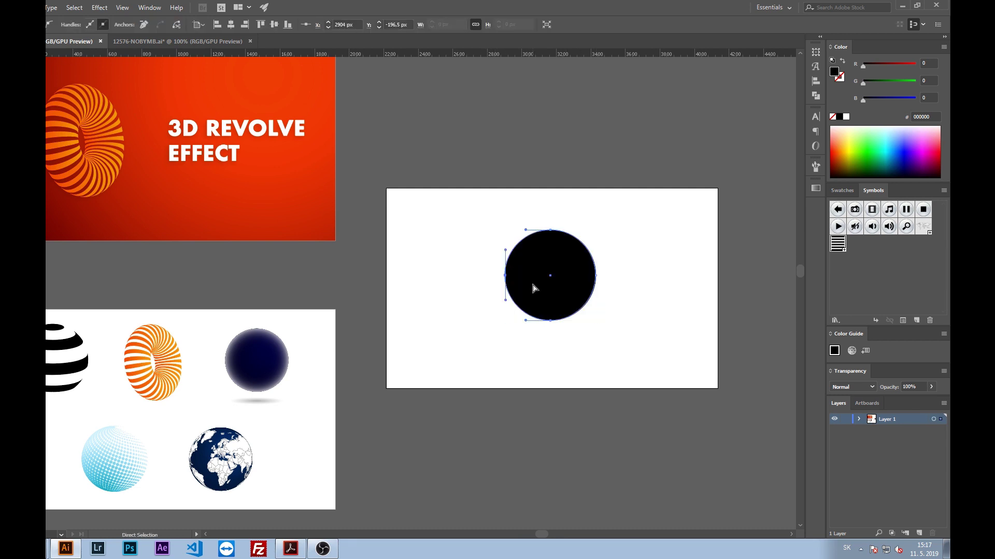
key("Delete")
Give the half-circle a light purple fill
key("v")
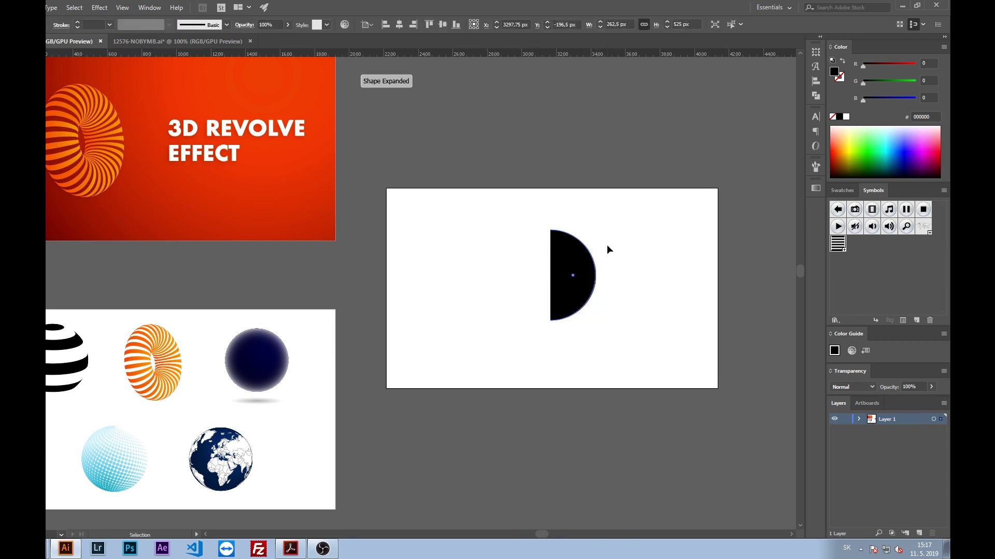
left_click(573, 264)
left_click(99, 7)
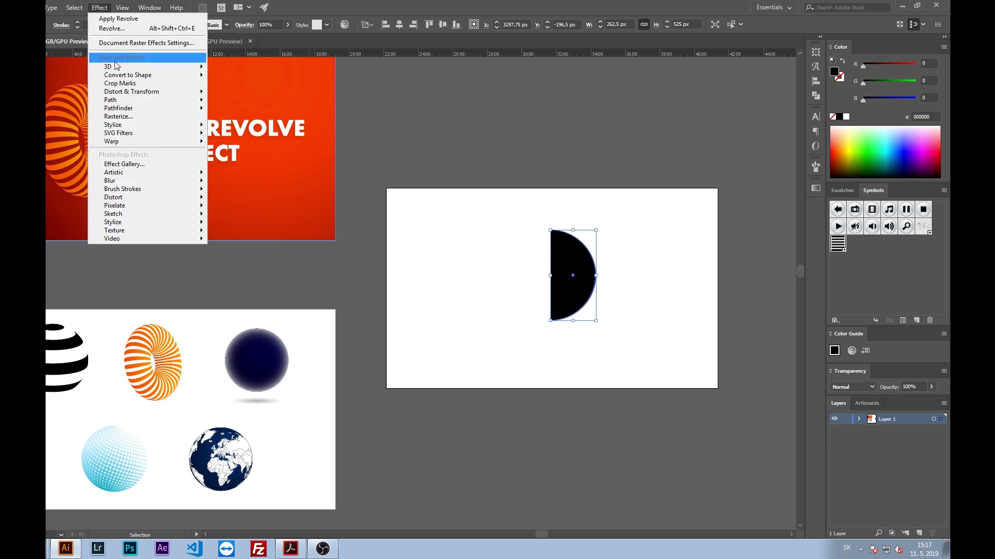
left_click(610, 164)
left_click(920, 133)
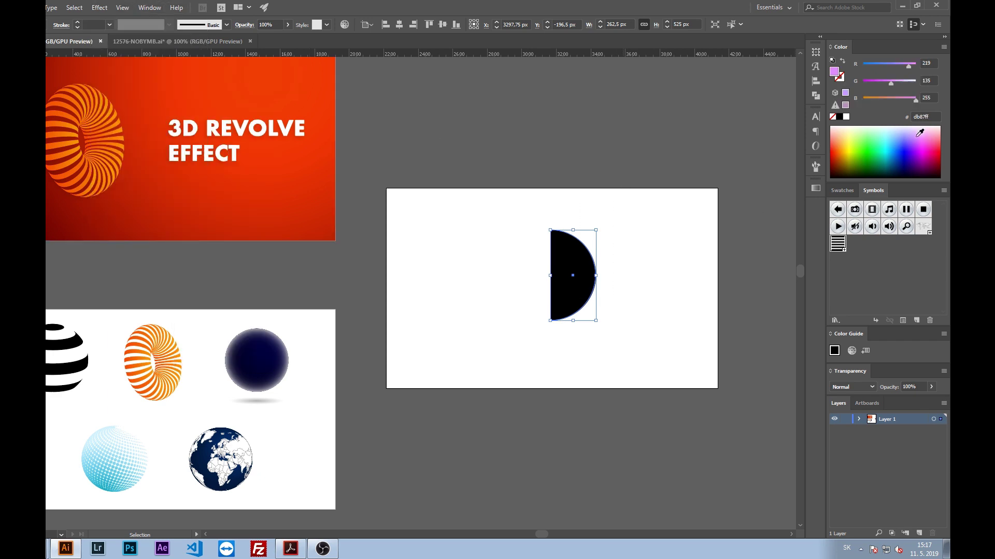
left_click(100, 7)
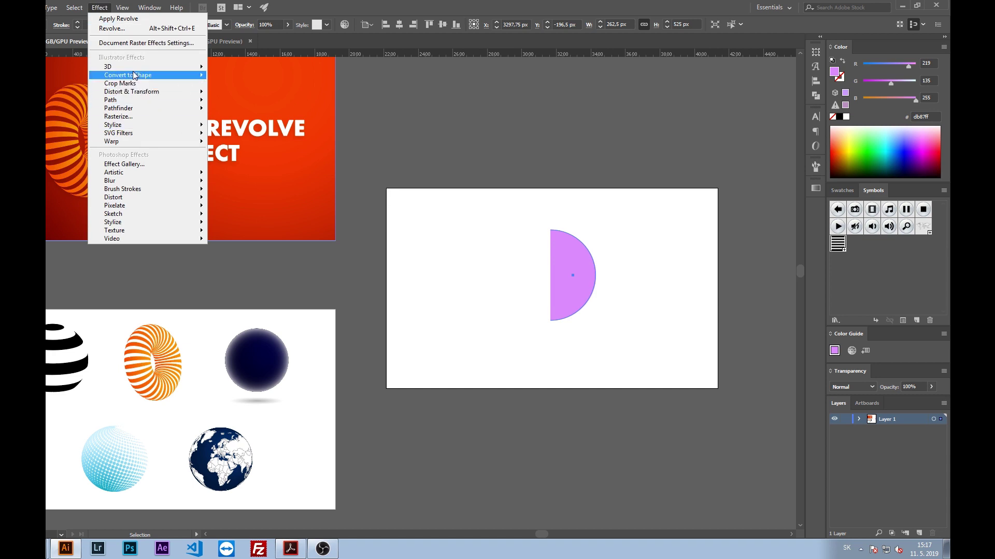
Open 3D Revolve Options with Preview on and Diffuse Shading surface
mouse_move(124, 67)
left_click(236, 80)
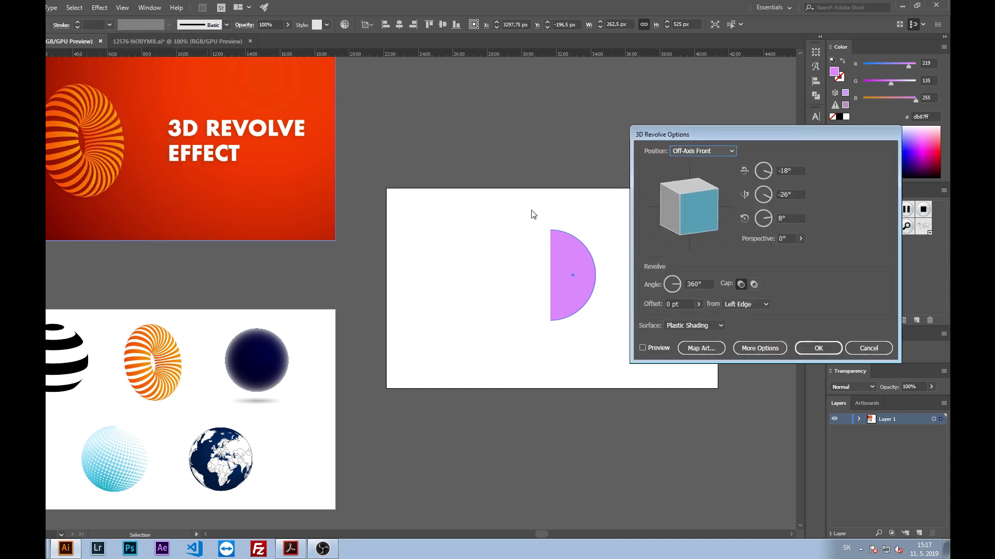
left_click_drag(704, 137, 731, 131)
left_click(670, 341)
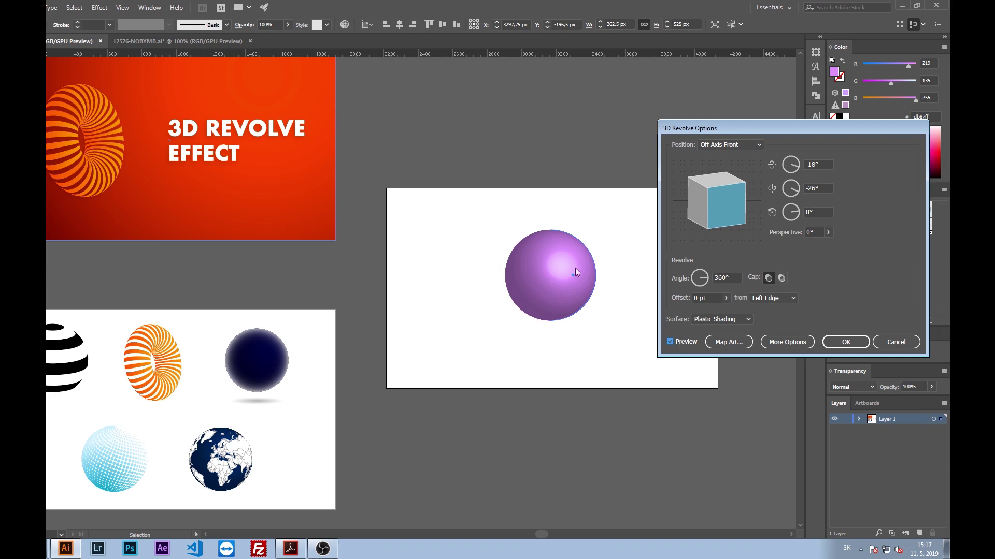
left_click(709, 320)
left_click(722, 353)
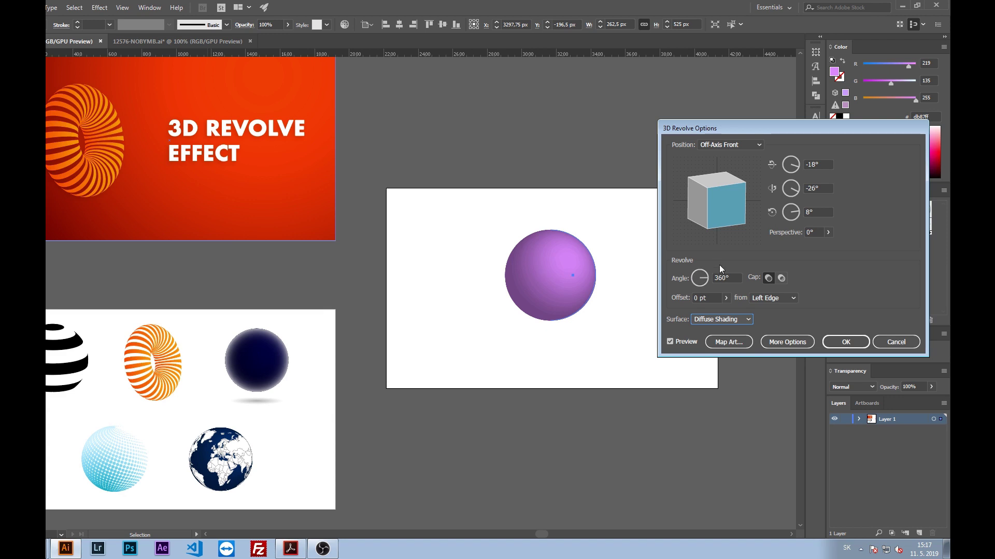
Try a Right Edge offset, then return to Left Edge, keeping Diffuse Shading
left_click(766, 299)
left_click(767, 316)
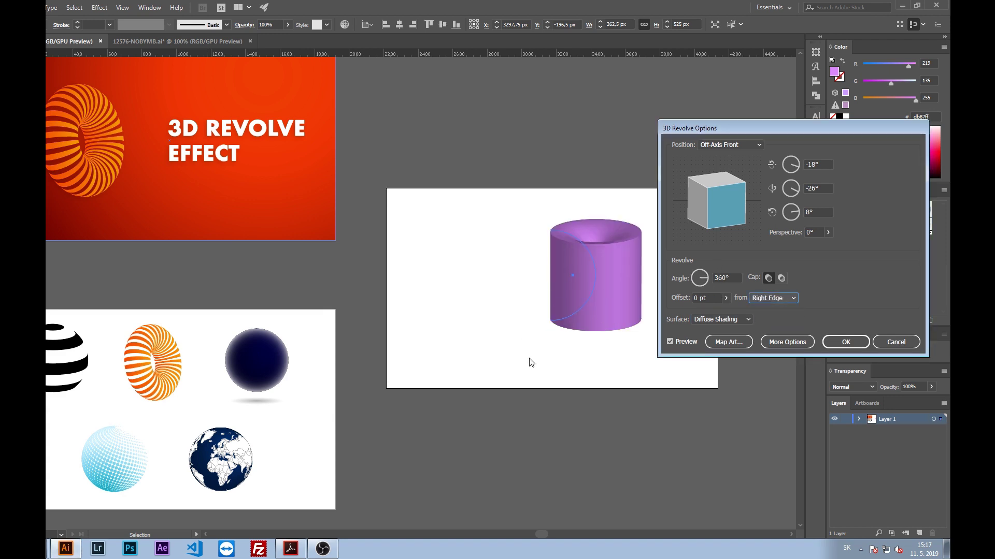
left_click(772, 299)
left_click(766, 310)
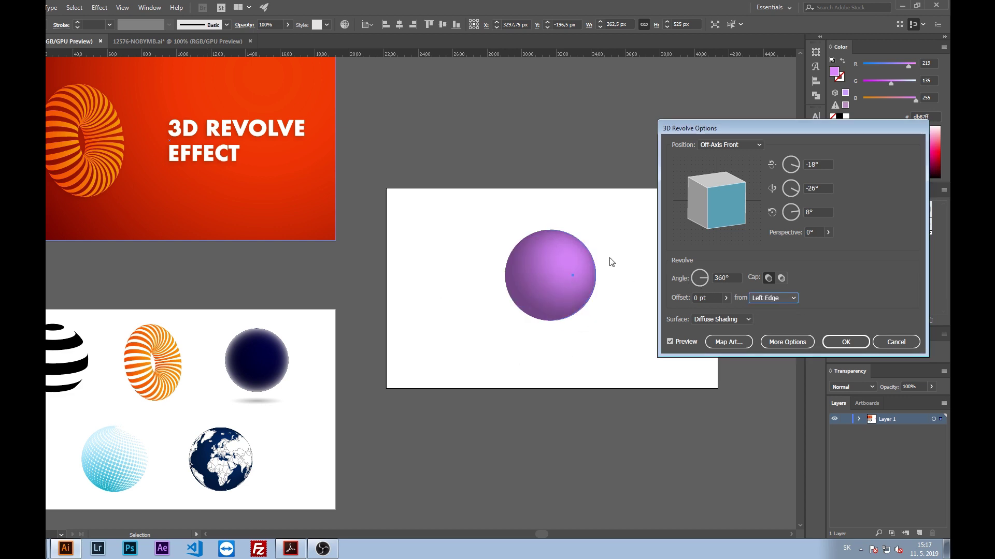
left_click(727, 320)
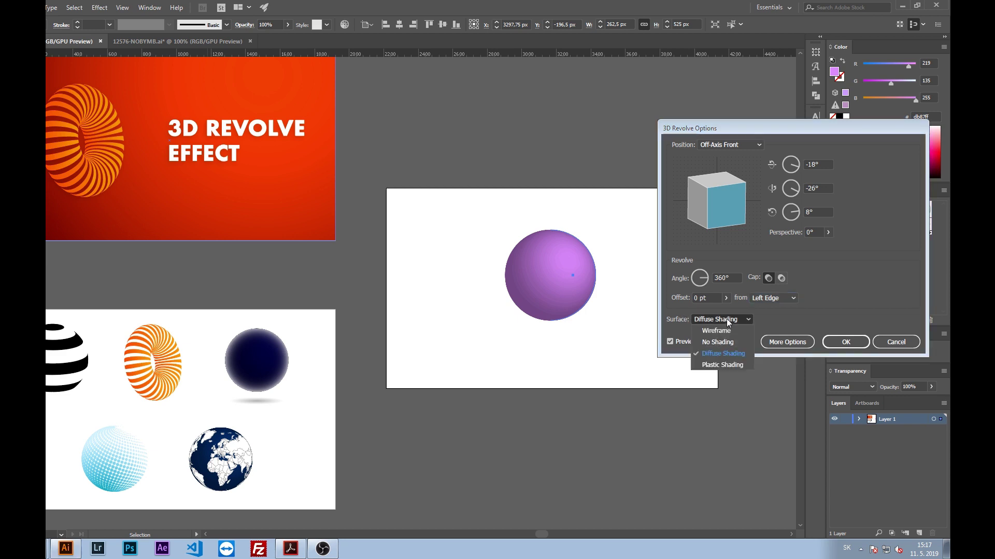
left_click(727, 352)
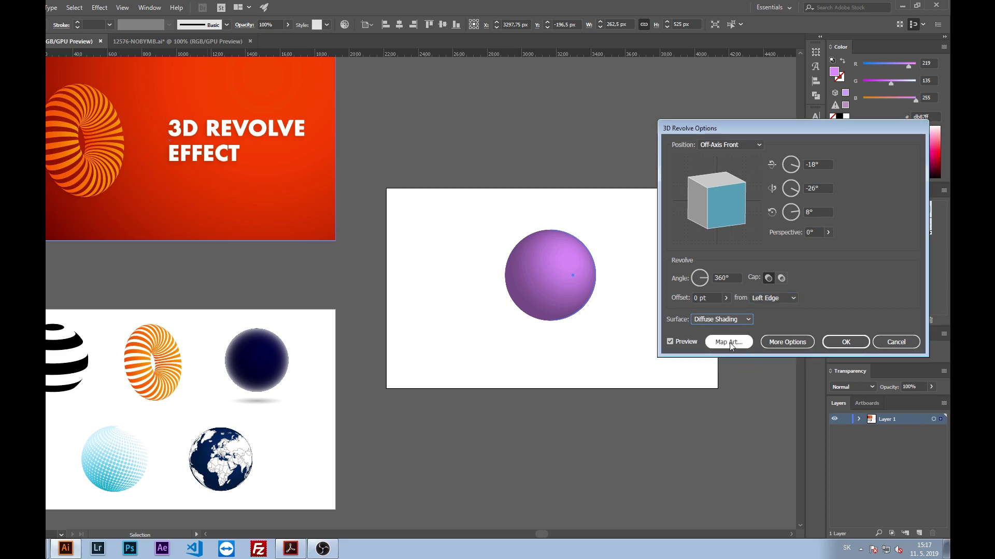
Map symbol 01 onto the sphere, scaled to fit, with Invisible Geometry enabled
left_click(729, 343)
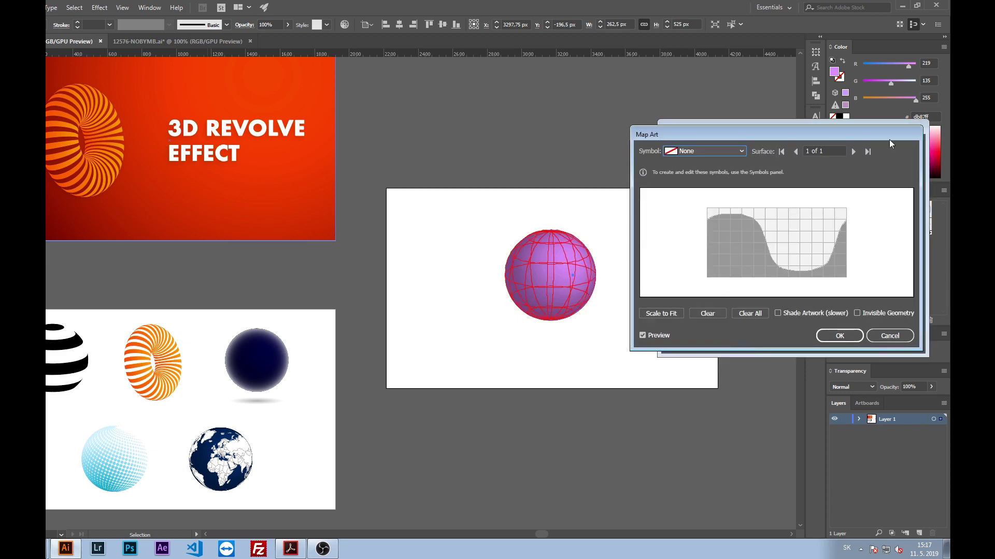
left_click_drag(889, 139, 890, 144)
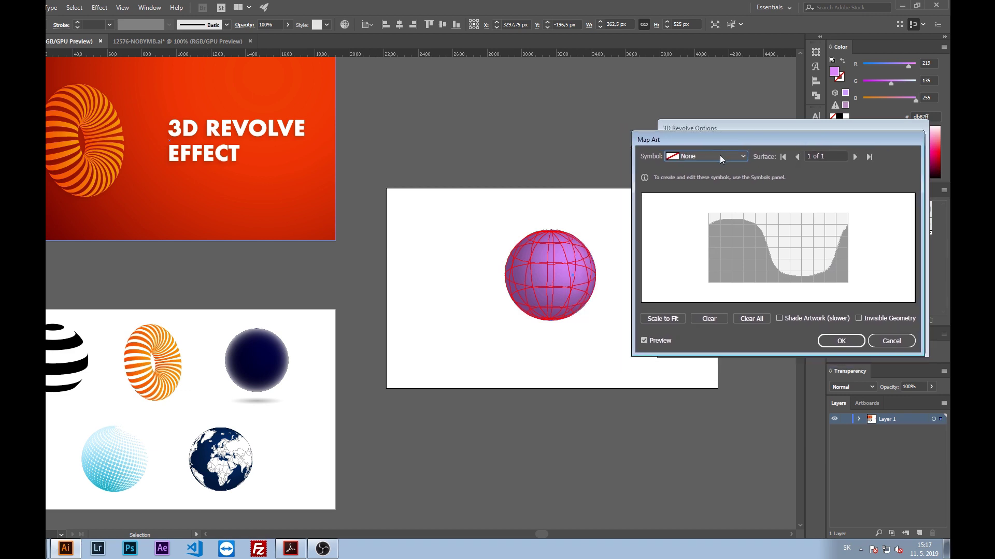
left_click(720, 156)
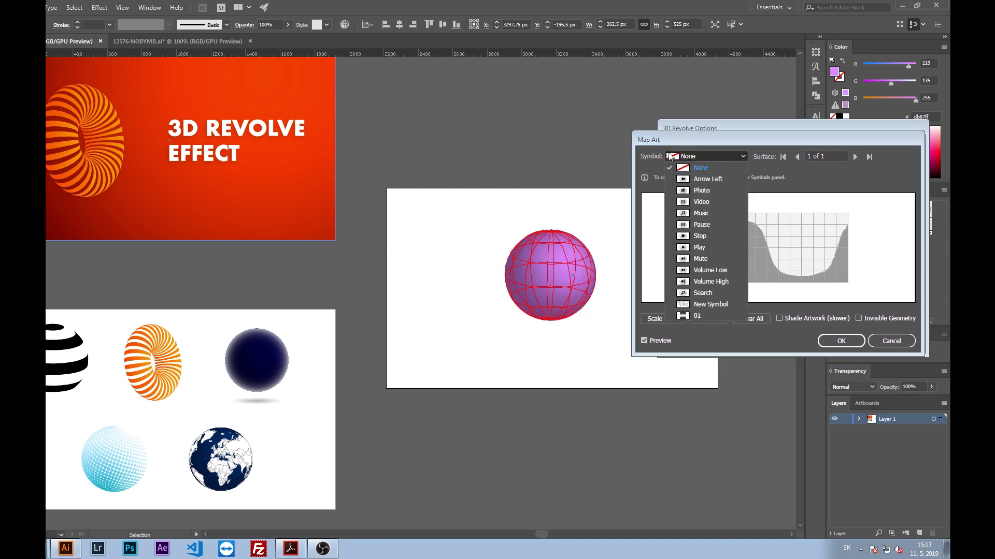
left_click(720, 317)
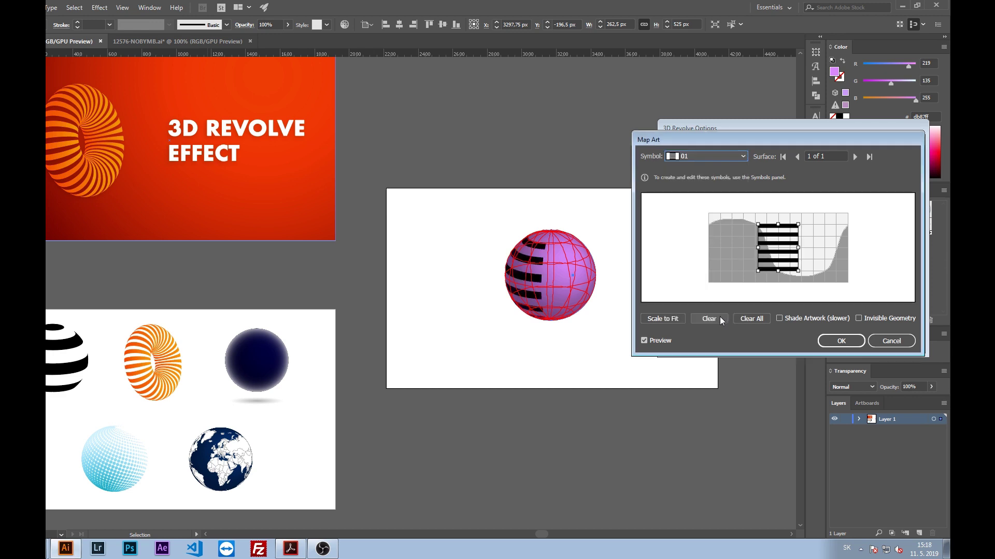
mouse_move(798, 250)
left_mouse_down()
mouse_move(840, 251)
mouse_move(771, 247)
mouse_move(829, 231)
mouse_move(820, 263)
mouse_move(812, 245)
left_mouse_up()
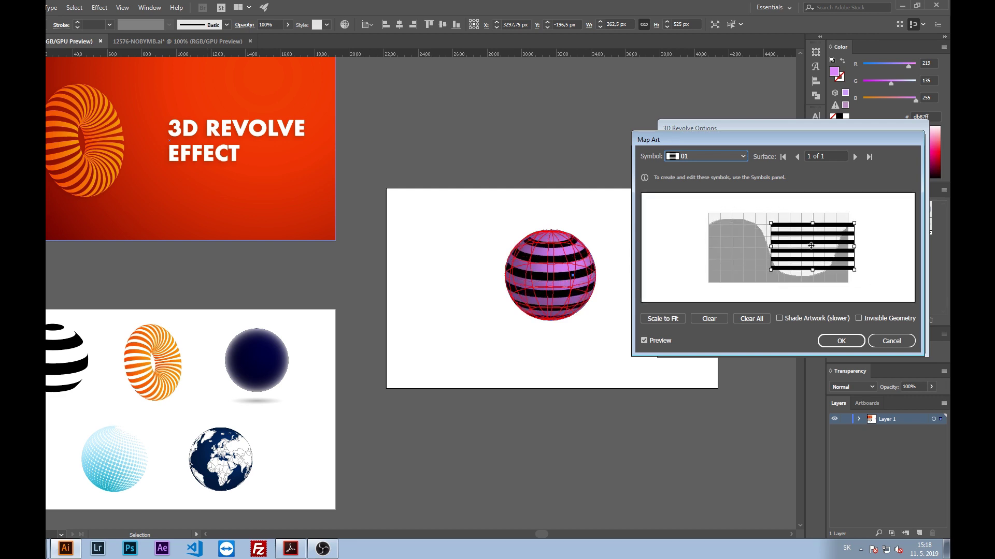
left_click(658, 322)
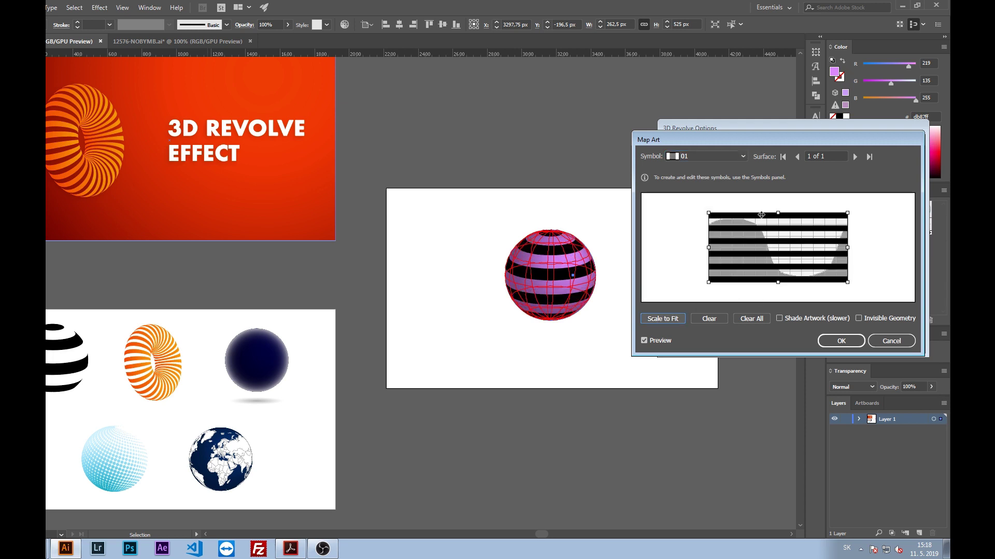
left_click(859, 318)
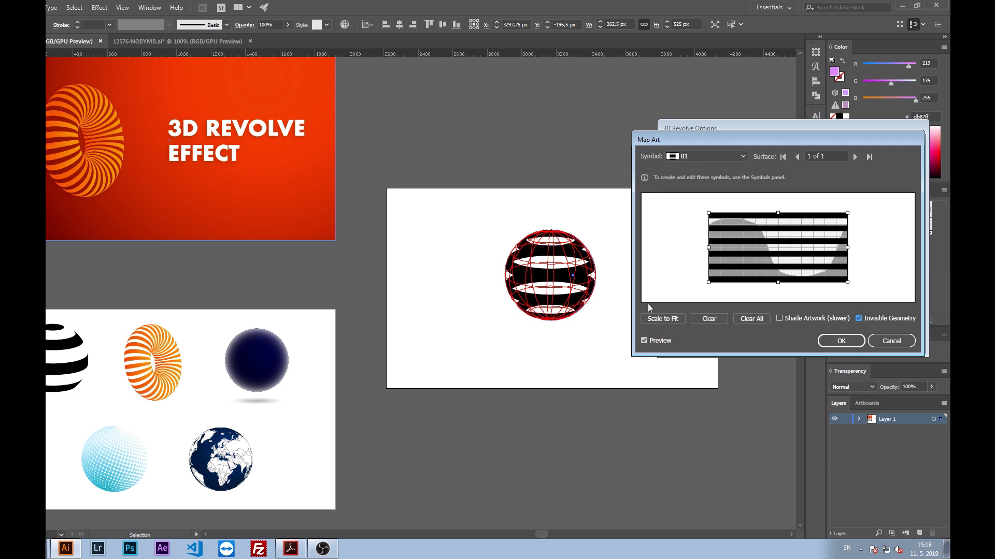
left_click(839, 341)
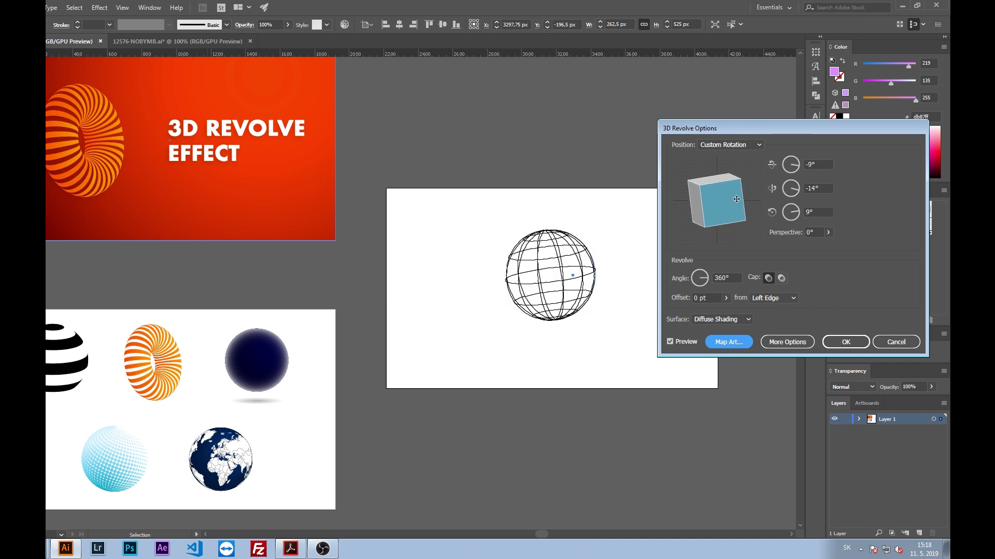
Tilt the sphere to a custom angle, apply the revolve, and move it left
left_click_drag(741, 203, 829, 182)
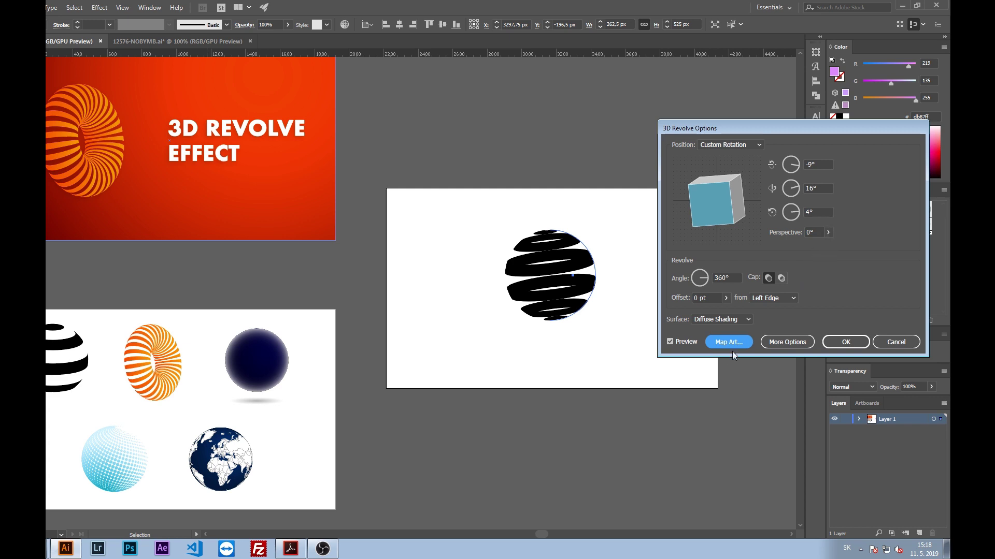
left_click(844, 342)
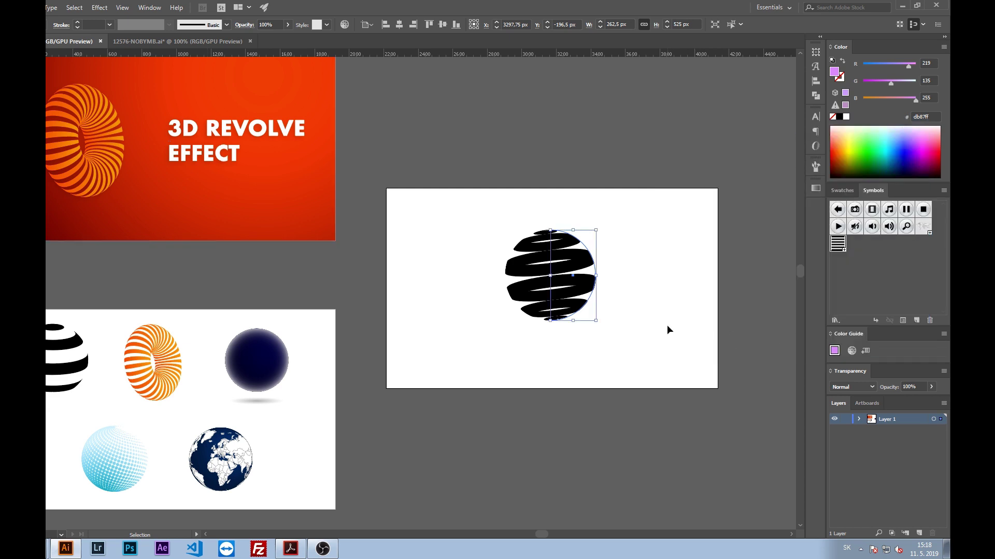
left_click_drag(600, 273, 524, 275)
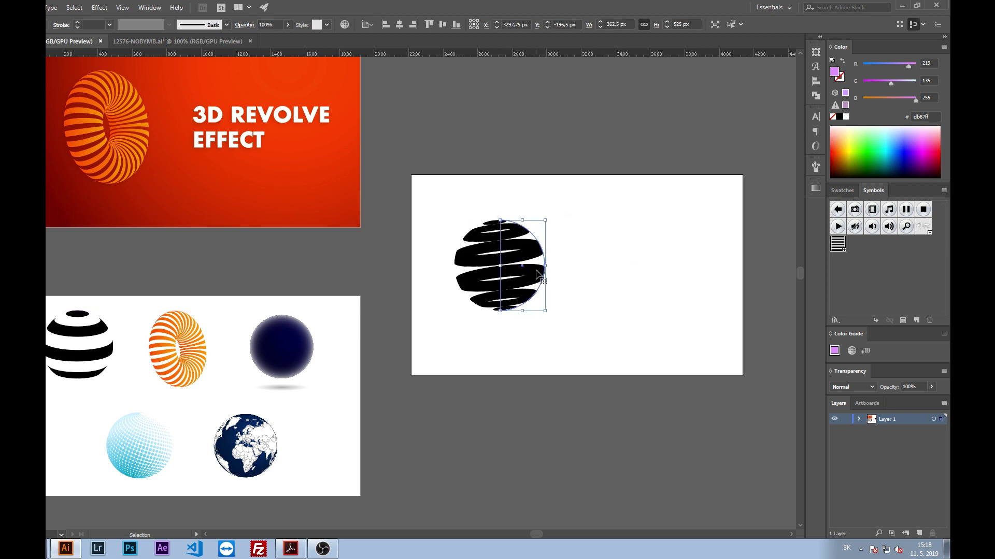
key("ctrl+y")
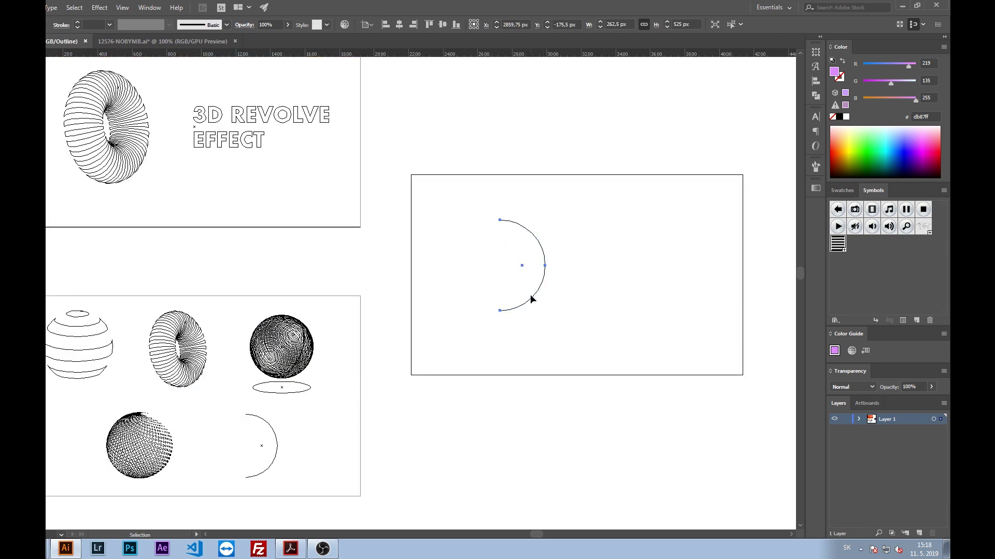
Expand the revolved sphere's appearance into editable paths
key("ctrl+y")
left_click(561, 279)
scroll(561, 280, "up", 2)
left_click(492, 213)
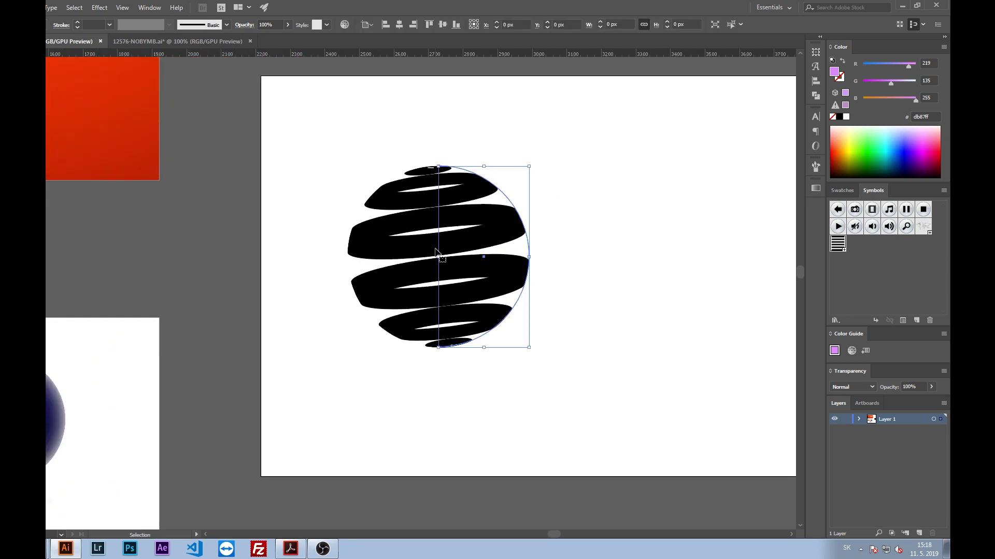
left_click(78, 130)
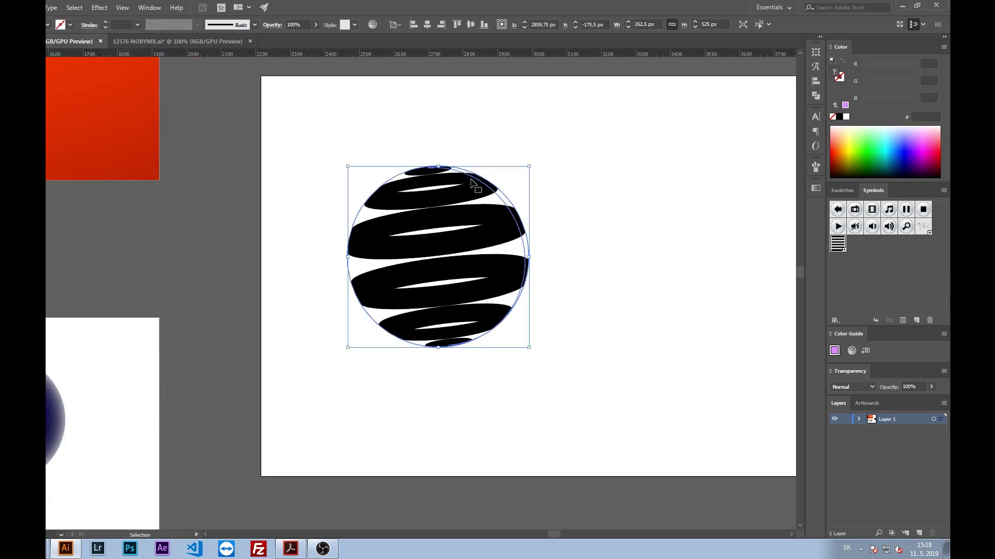
key("ctrl+y")
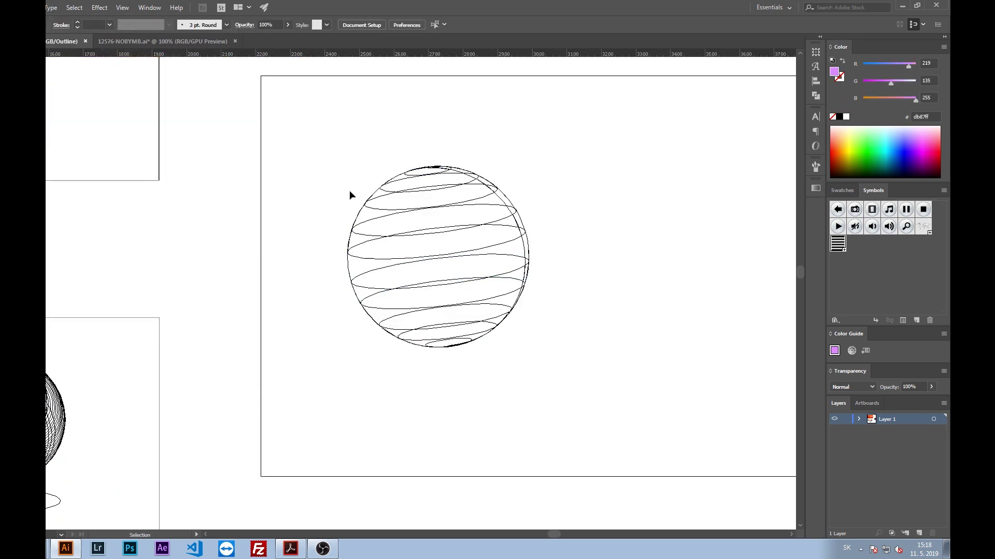
key("ctrl+y")
Ungroup the expanded sphere twice and release its clipping mask
left_click(528, 244)
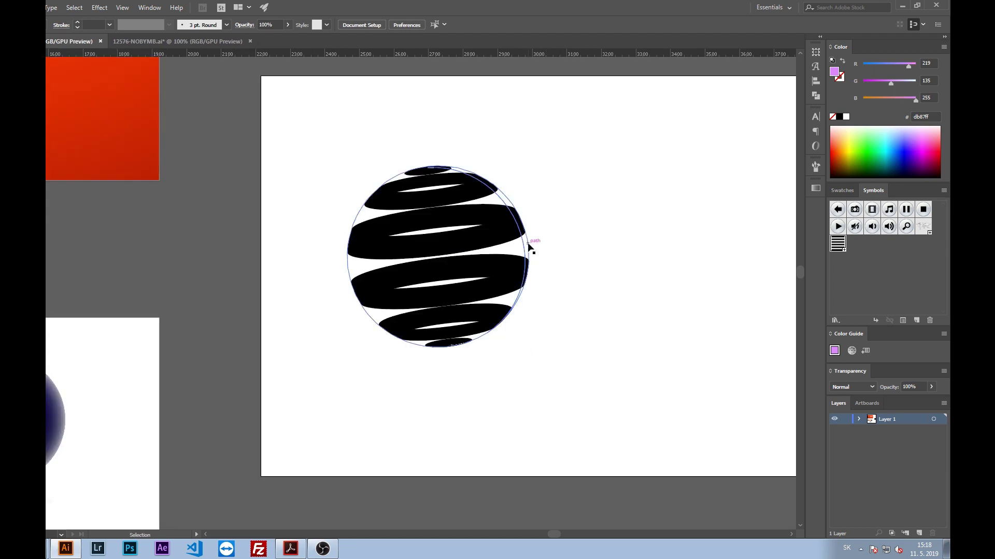
right_click(492, 236)
left_click(537, 305)
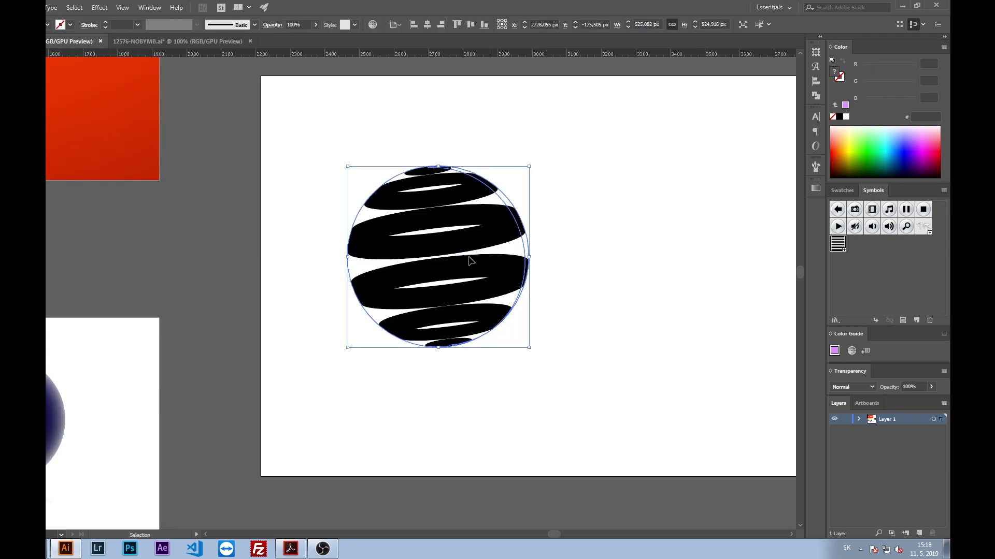
right_click(459, 245)
left_click(541, 319)
right_click(460, 232)
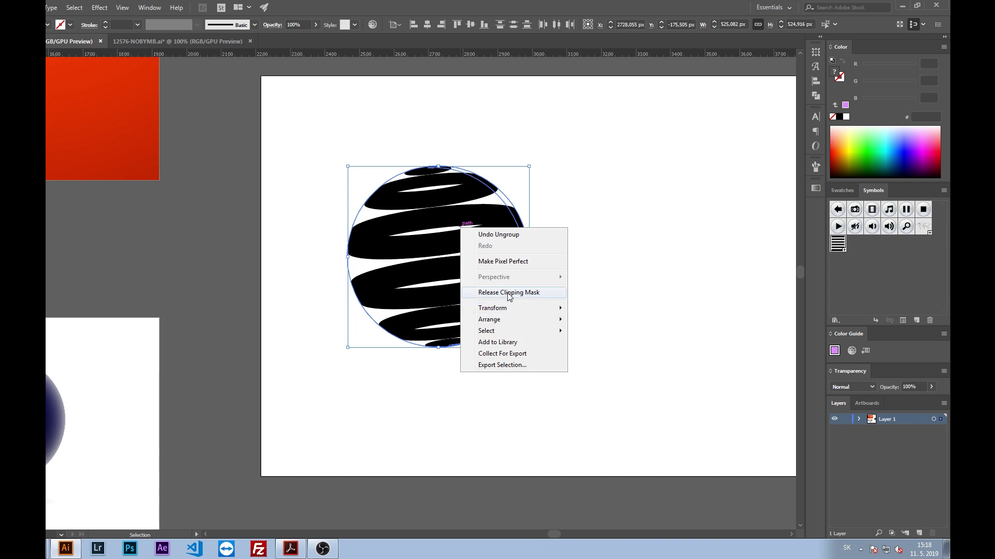
left_click(506, 291)
left_click(589, 275)
Place a copy of the sphere to the right and delete the leftover circle path
left_click_drag(458, 289, 674, 280)
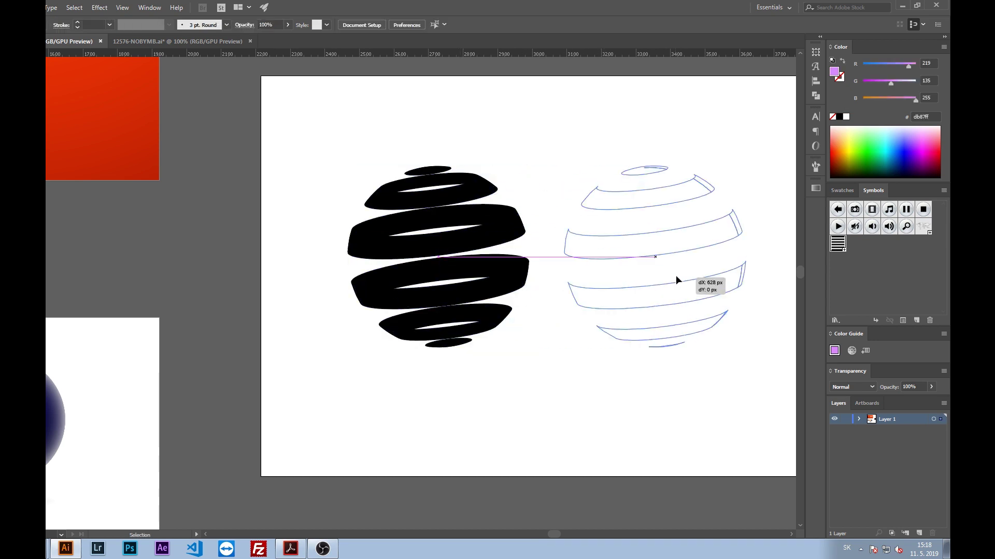
left_click_drag(623, 141, 560, 157)
key("ctrl+y")
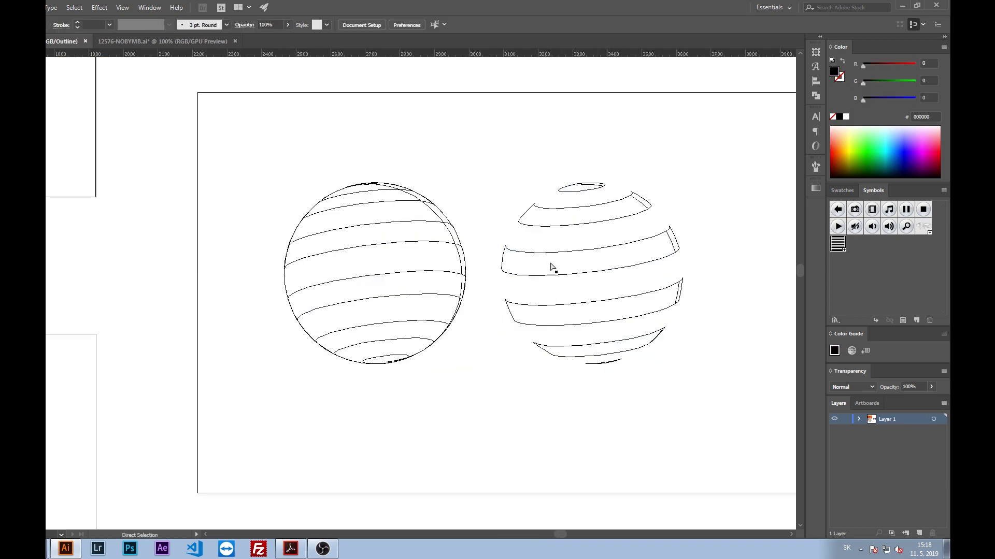
key("ctrl+y")
left_click(461, 265)
key("Delete")
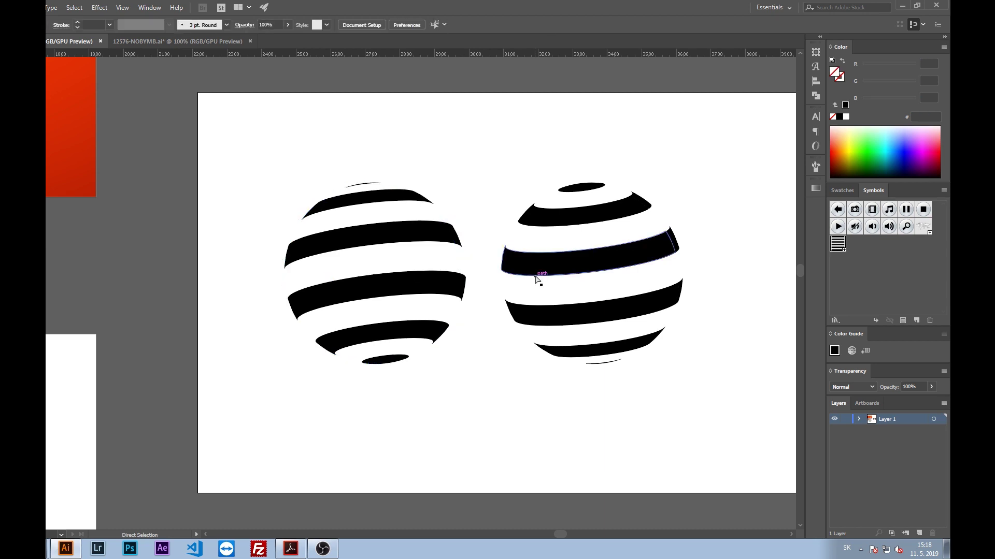
Delete the stray arcs at the left sphere's top and under the right sphere
left_click_drag(361, 180, 329, 195)
left_click(338, 206)
left_click(567, 377, "shift")
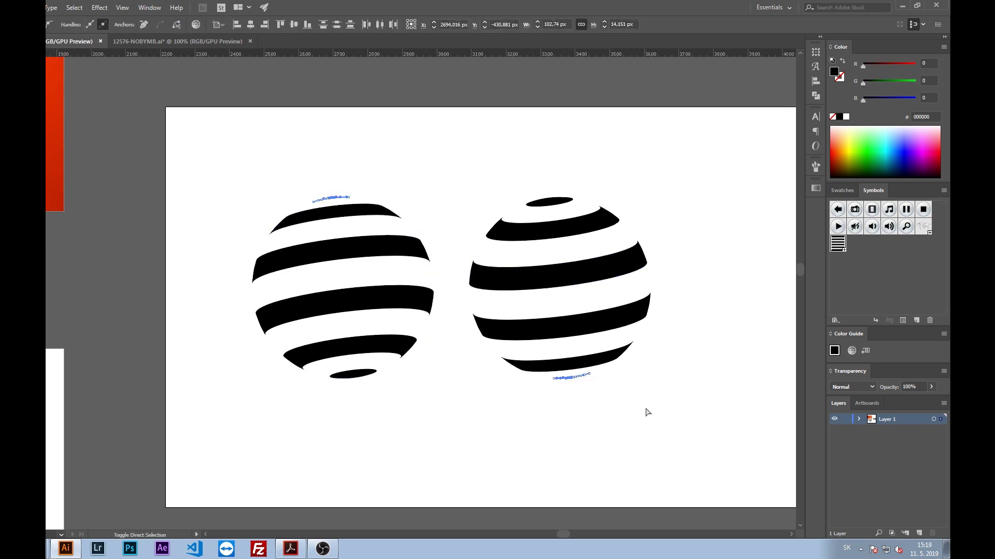
key("v")
key("Delete")
key("ctrl+y")
key("ctrl+y")
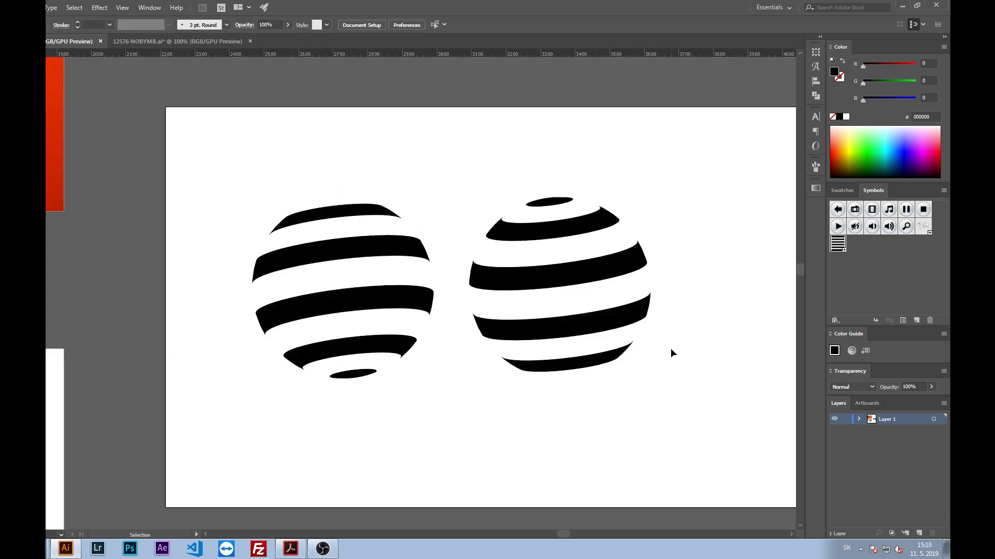
key("ctrl+y")
Select both spheres and apply Pathfinder Trim to remove overlapping parts
scroll(388, 381, "up", 5)
scroll(388, 384, "up", 1)
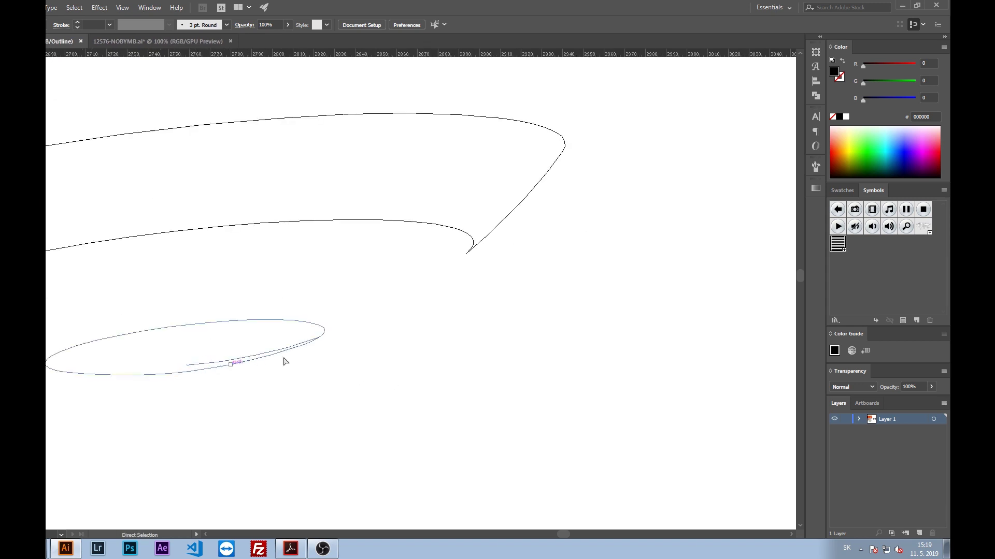
scroll(486, 307, "down", 5)
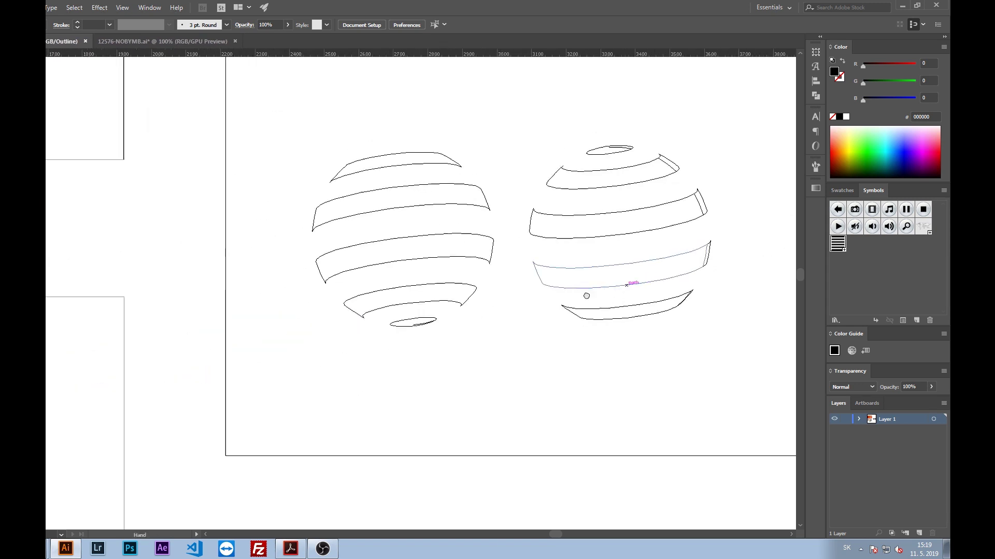
key("ctrl+y")
key("v")
left_click_drag(655, 214, 594, 291)
scroll(593, 293, "down", 3)
left_click_drag(645, 222, 399, 331)
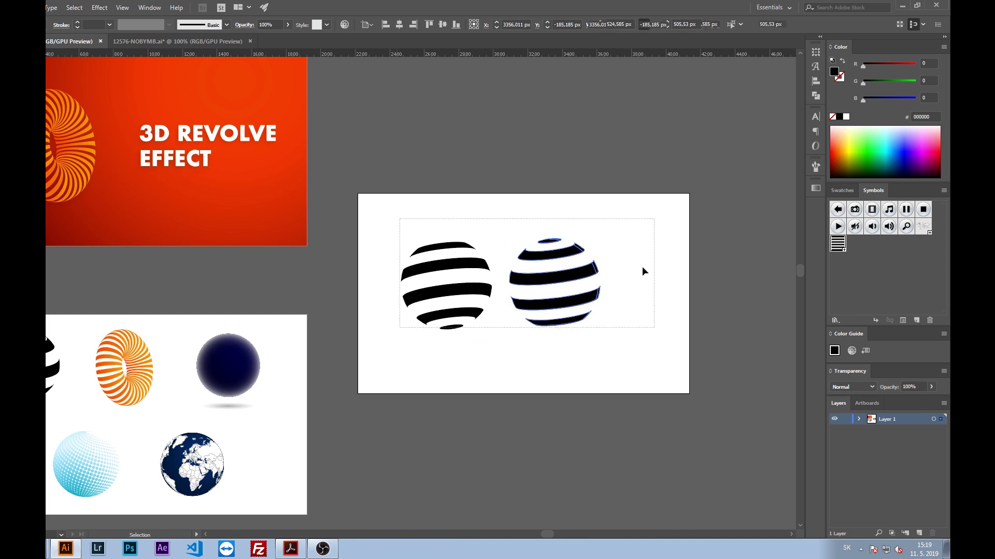
left_click_drag(628, 238, 399, 326)
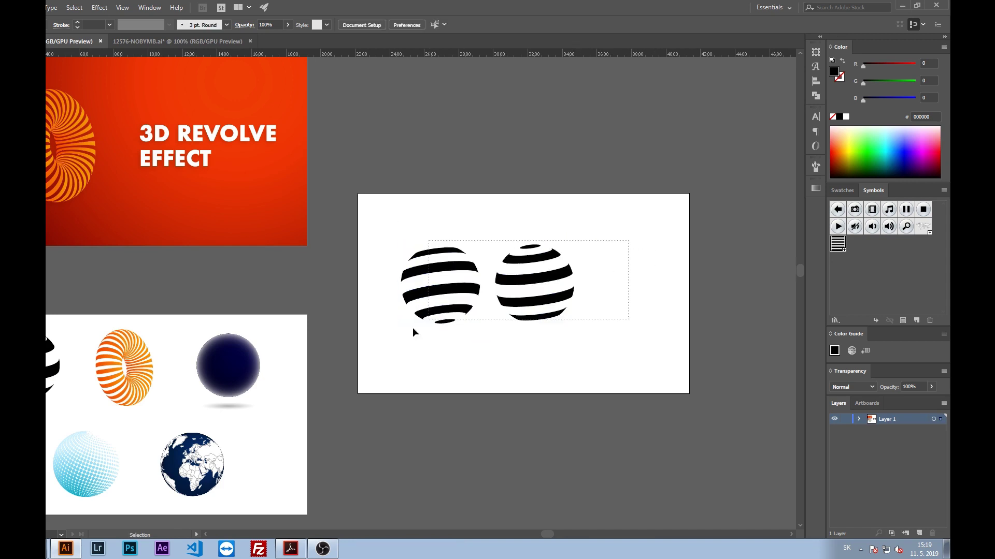
left_click(815, 95)
left_click(739, 103)
Delete a stripe's stray diagonal edge segment and fit the artboard in view
left_click(611, 259)
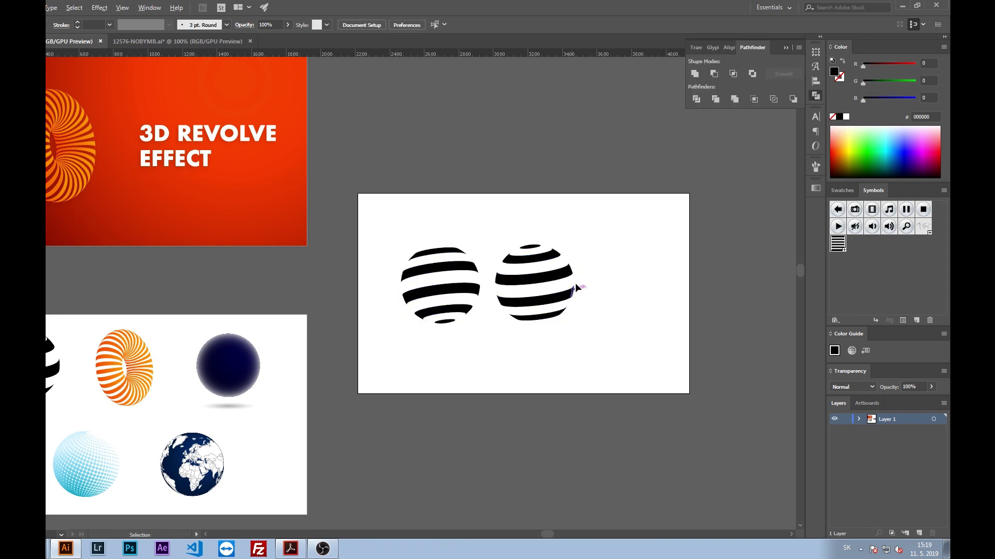
scroll(572, 289, "up", 5)
key("a")
left_click(526, 208)
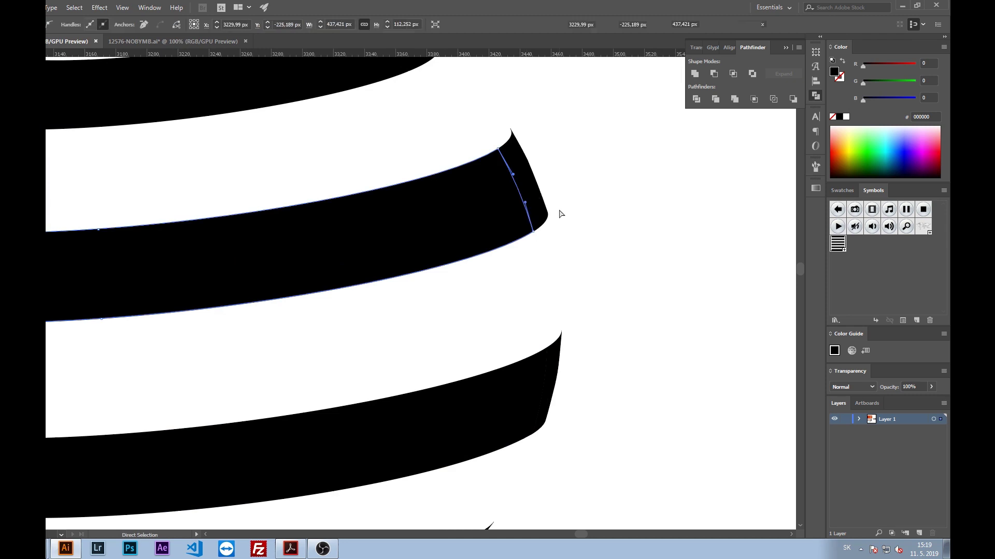
key("Delete")
key("ctrl+0")
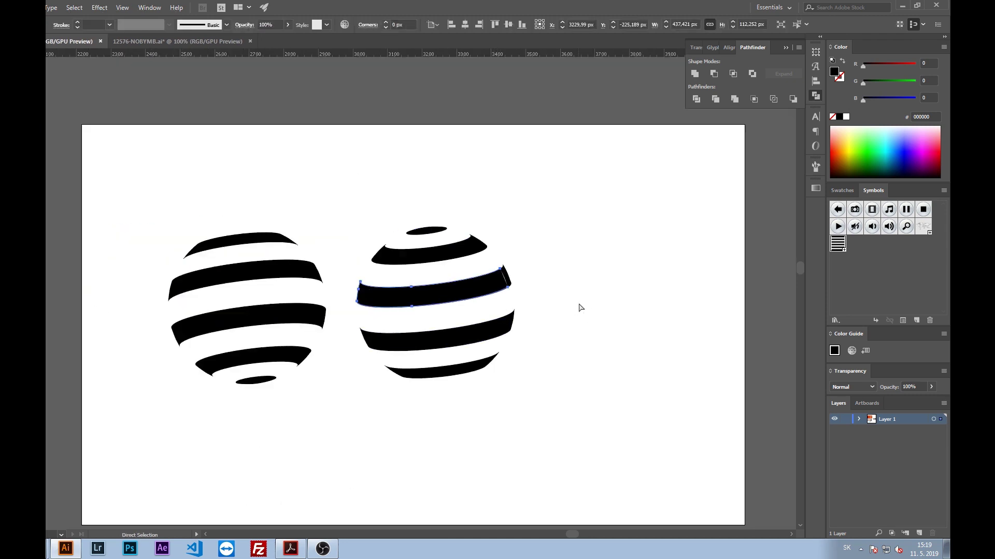
Move both spheres above the artboard, shrinking them, and bring the empty artboard into view
key("v")
mouse_move(682, 166)
left_mouse_down()
mouse_move(378, 297)
mouse_move(319, 102)
left_mouse_up()
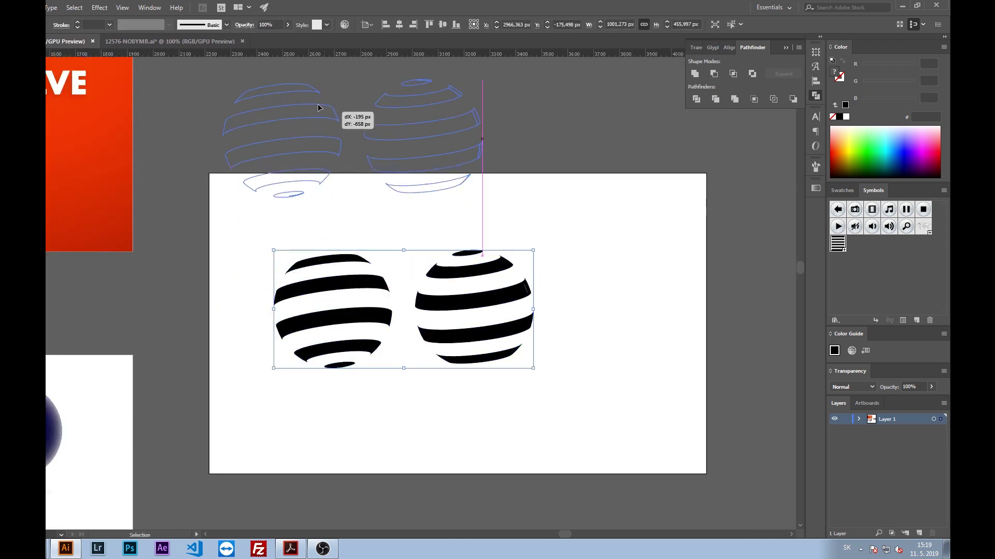
left_click_drag(474, 114, 390, 116)
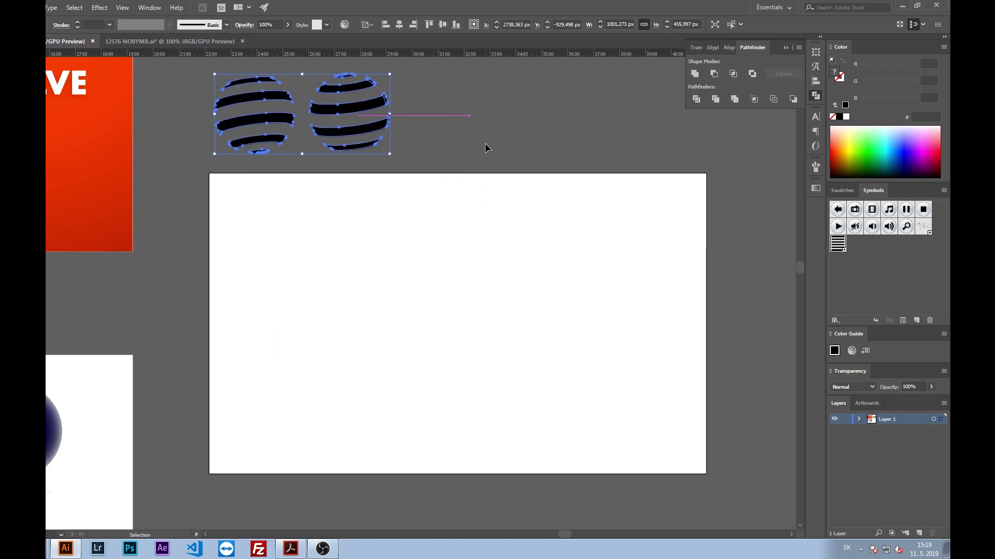
left_click(396, 326)
scroll(375, 447, "left", 2)
scroll(369, 383, "down", 2)
left_click_drag(369, 383, 468, 284)
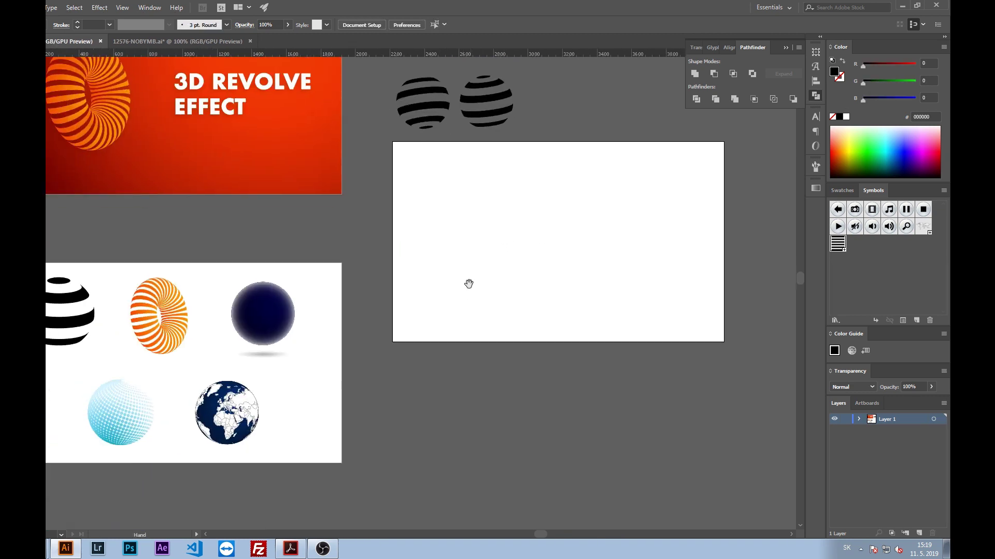
Draw a thin tall bar on the empty artboard
left_click(158, 334)
left_click(223, 225)
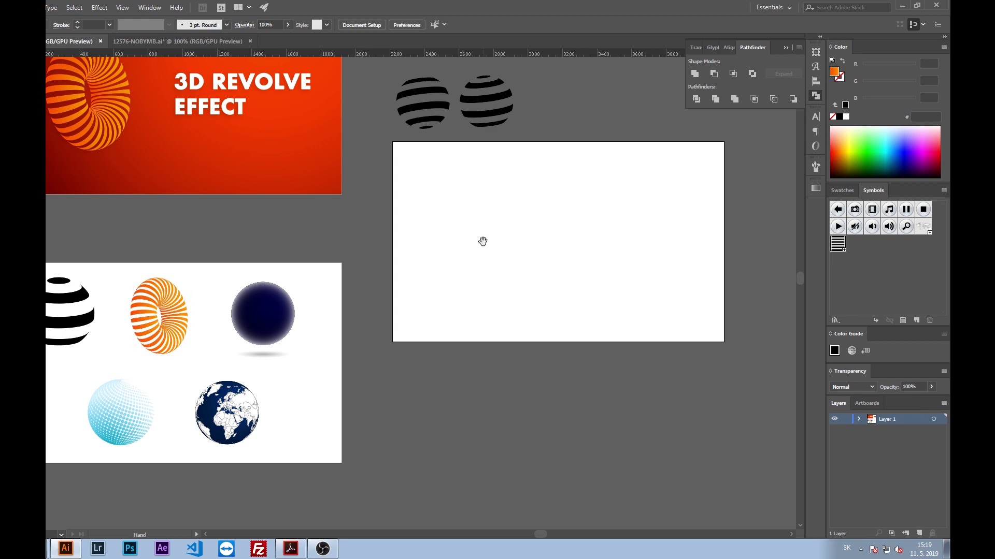
mouse_move(481, 240)
left_mouse_down()
mouse_move(484, 300)
mouse_move(513, 312)
left_mouse_up()
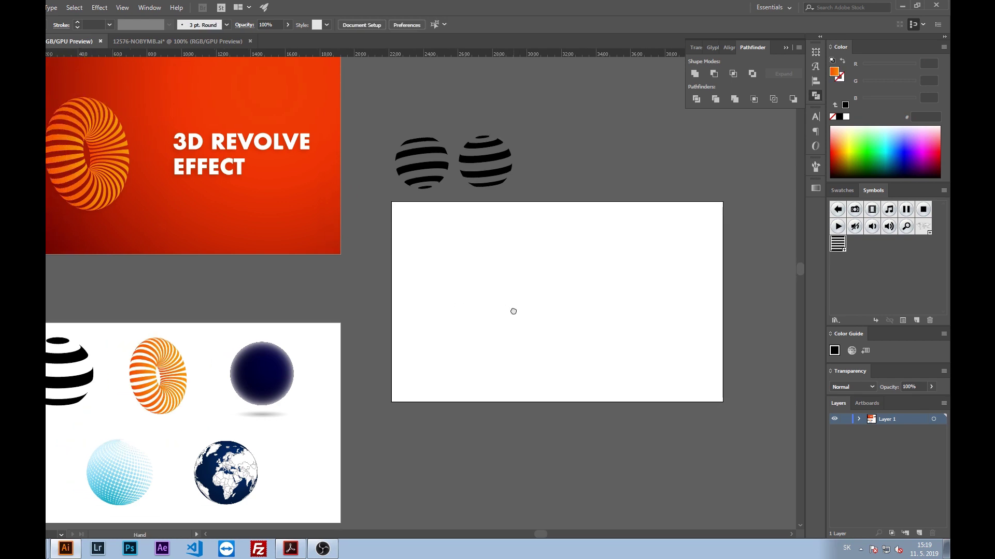
left_click(814, 95)
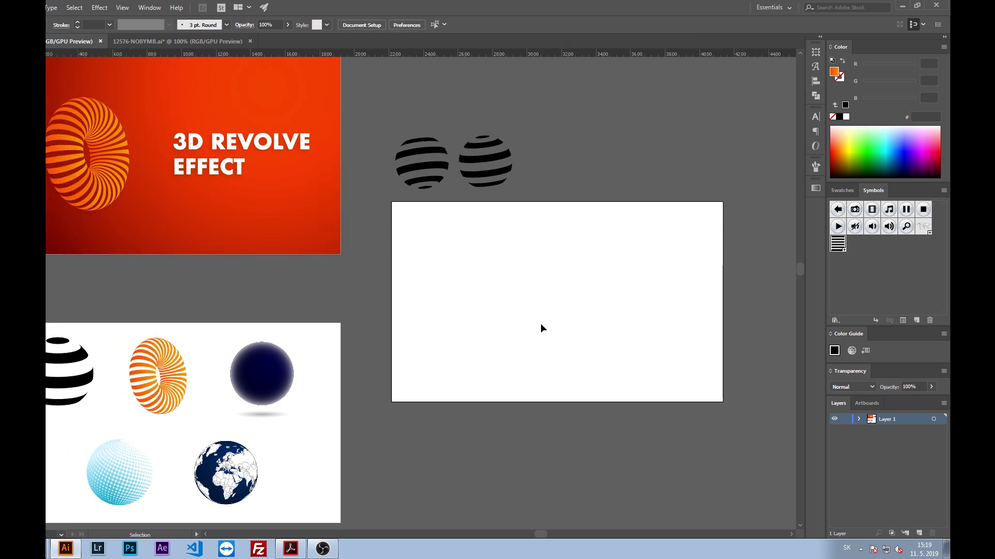
key("m")
left_click_drag(454, 254, 460, 301)
Fill the bar black and repeat it into an evenly spaced row of bars
key("v")
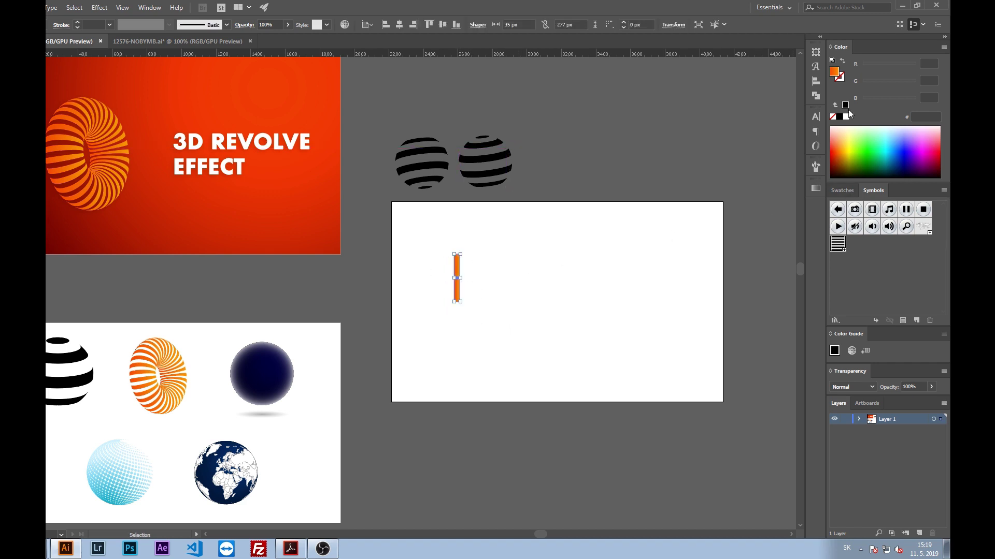
left_click(839, 116)
mouse_move(457, 272)
left_mouse_down()
mouse_move(418, 270)
mouse_move(432, 270)
left_mouse_up()
key("ctrl+d")
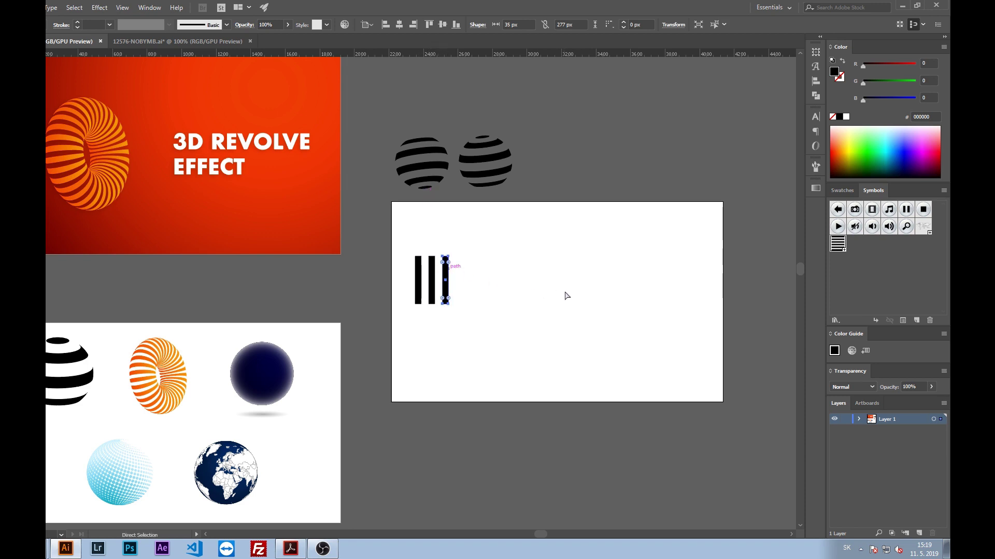
key("ctrl+d")
key("ctrl+d")
key("ctrl+d")
key("ctrl+d")
key("ctrl+d")
key("ctrl+d")
scroll(650, 337, "right", 5)
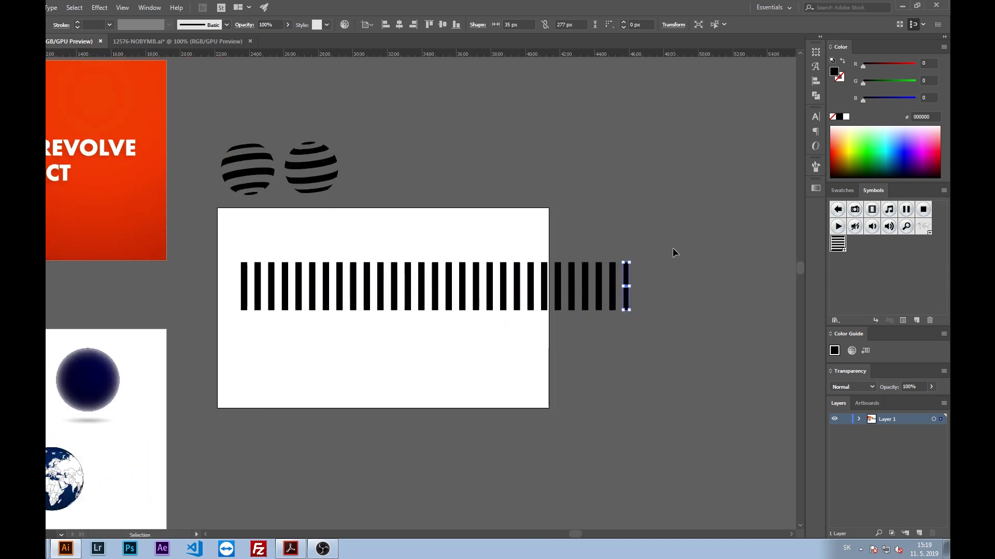
Save the row of bars as symbol '02' and delete it from the artboard
left_click_drag(672, 248, 223, 318)
mouse_move(571, 295)
left_mouse_down()
mouse_move(827, 281)
mouse_move(859, 259)
left_mouse_up()
type("02")
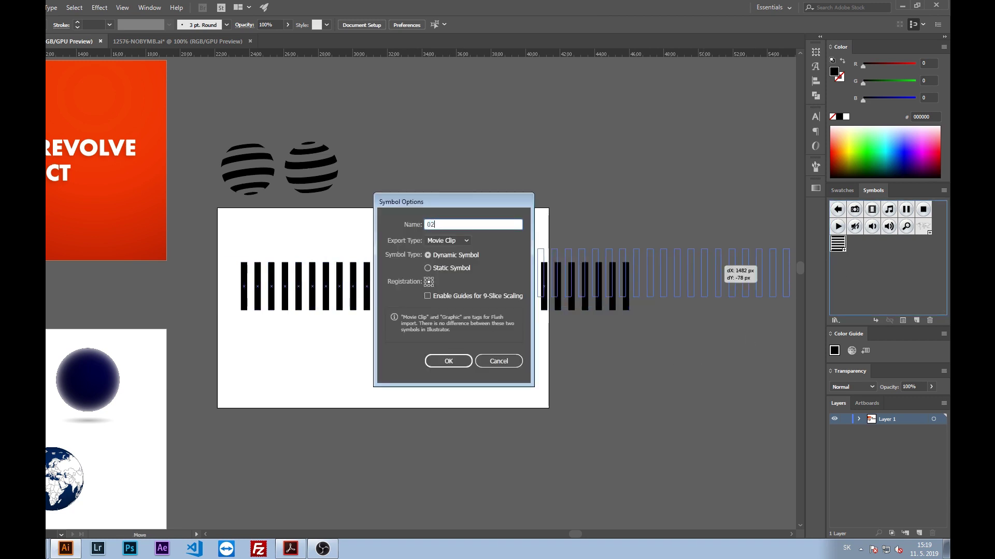
key("Return")
key("Delete")
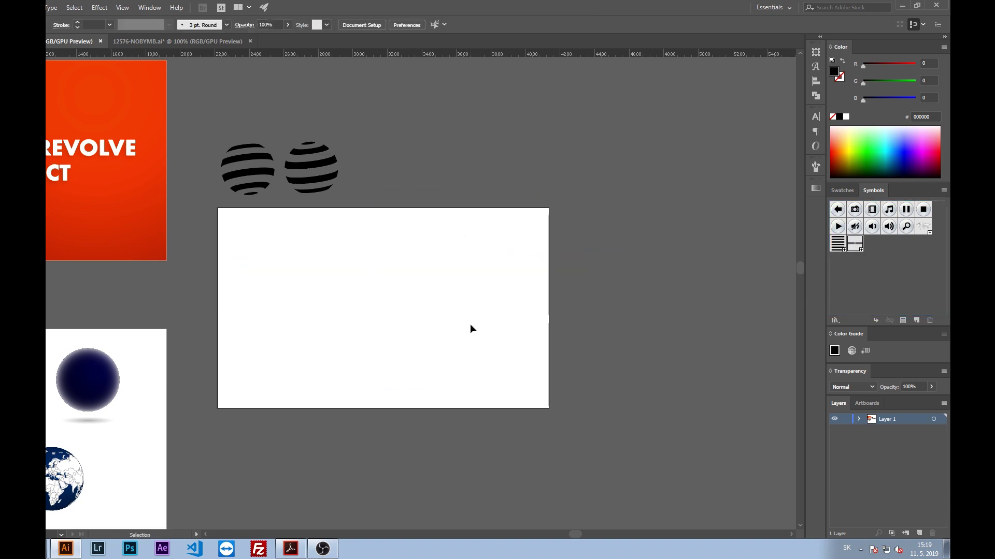
Draw a circle on the empty artboard and fill it orange
left_click_drag(407, 323, 478, 305)
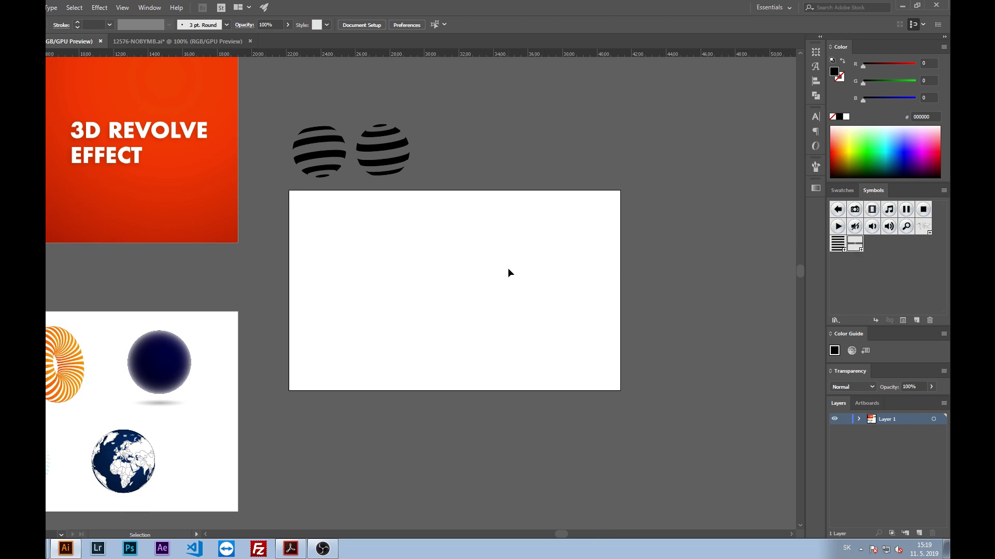
left_click_drag(448, 272, 496, 267)
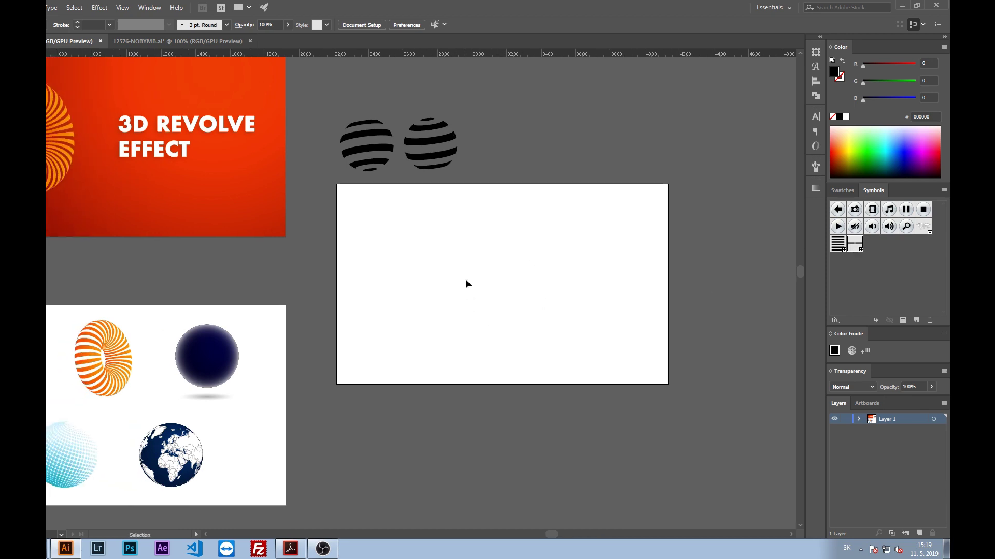
key("l")
left_click_drag(535, 244, 571, 280)
left_click(852, 145)
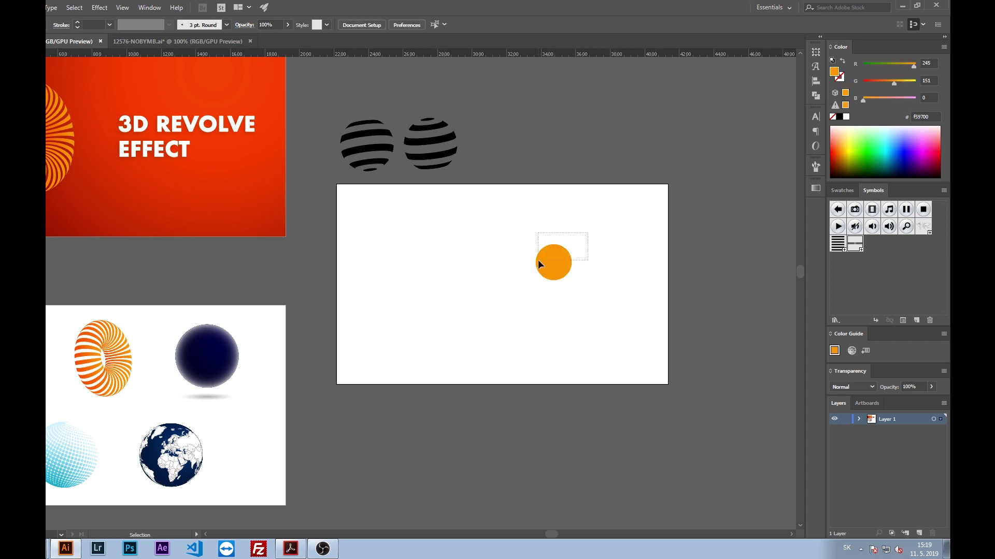
left_click_drag(537, 260, 528, 289)
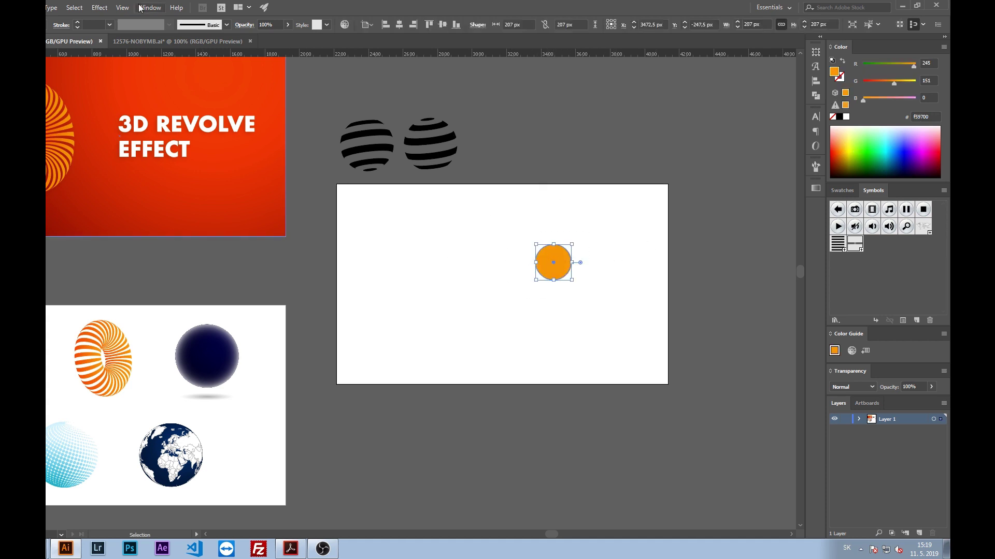
Apply a previewed 3D Revolve effect to the circle and widen its offset
left_click(122, 8)
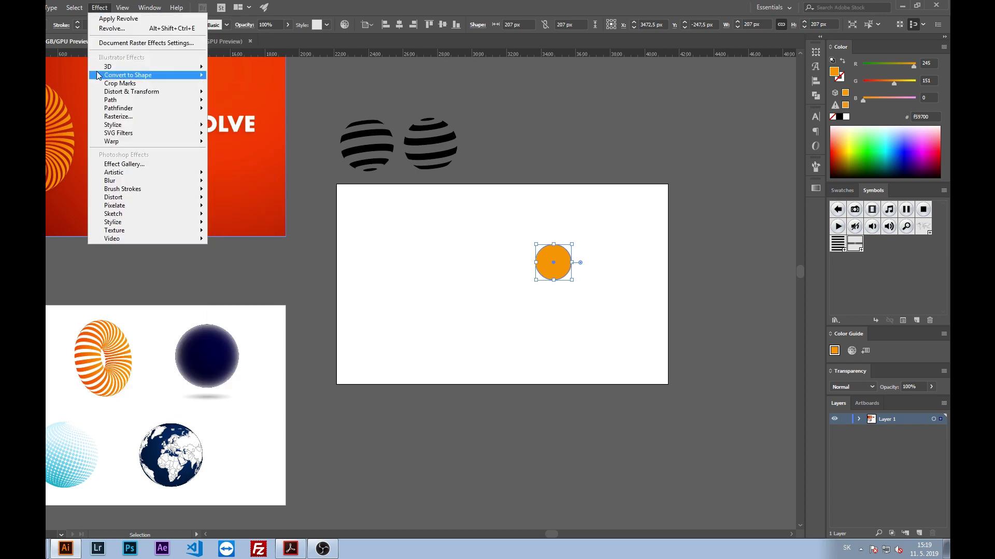
mouse_move(108, 67)
left_click(259, 81)
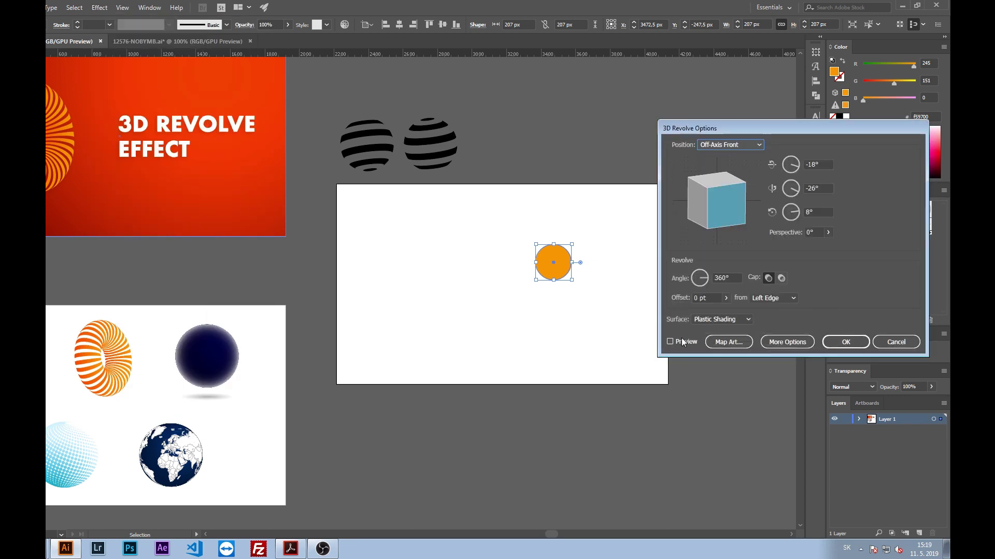
left_click(670, 341)
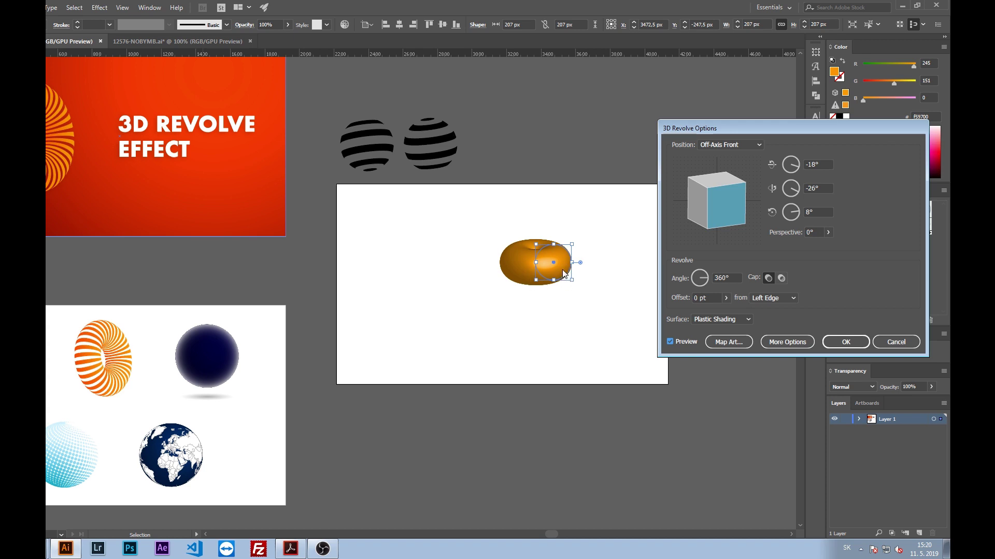
left_click(726, 298)
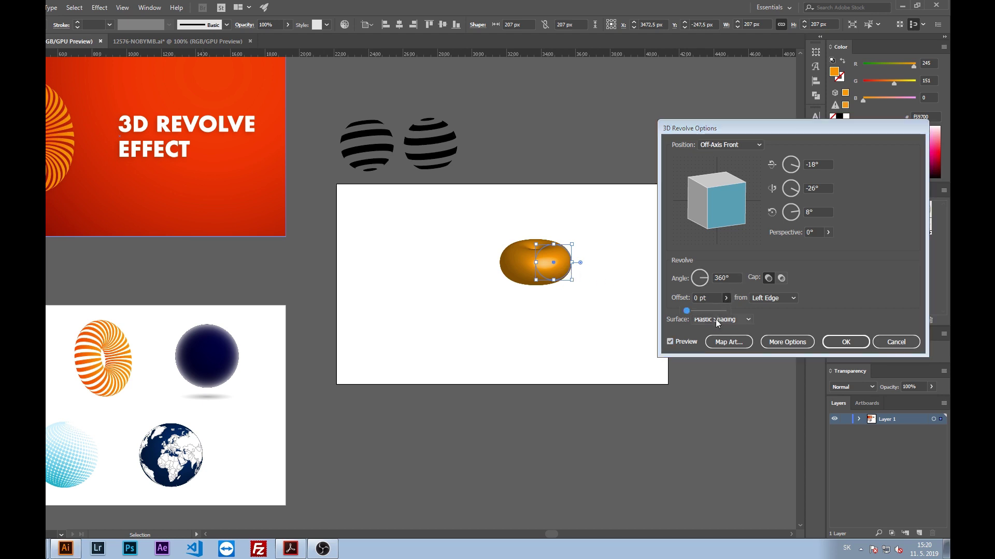
left_click_drag(688, 312, 695, 314)
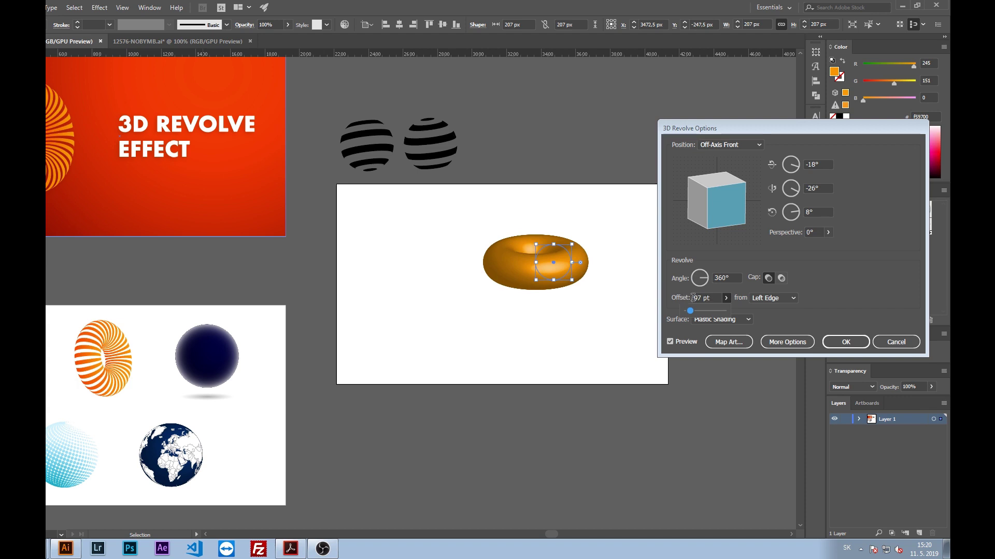
left_click_drag(690, 311, 698, 311)
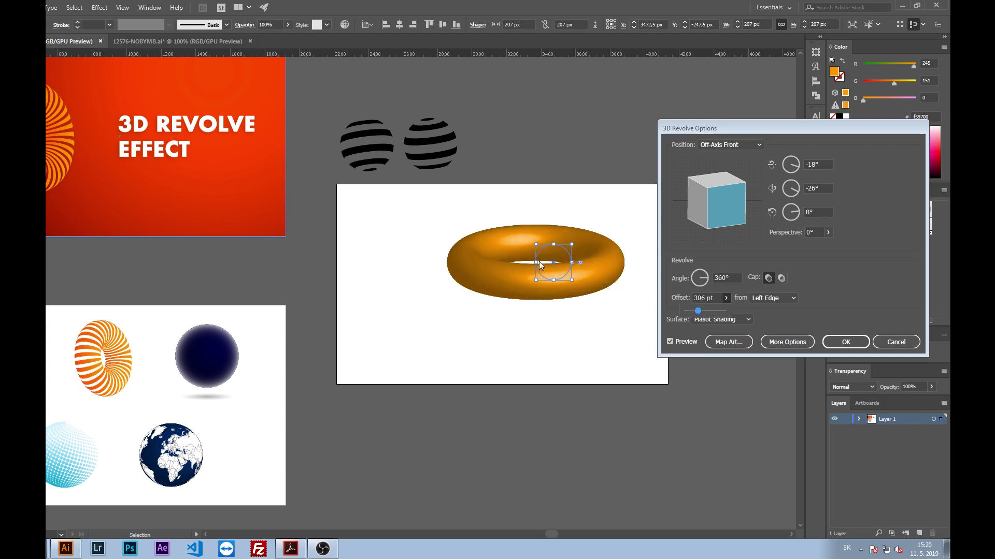
Set the revolve offset to 120 pt from the Left Edge and tilt the torus upright
left_click(778, 298)
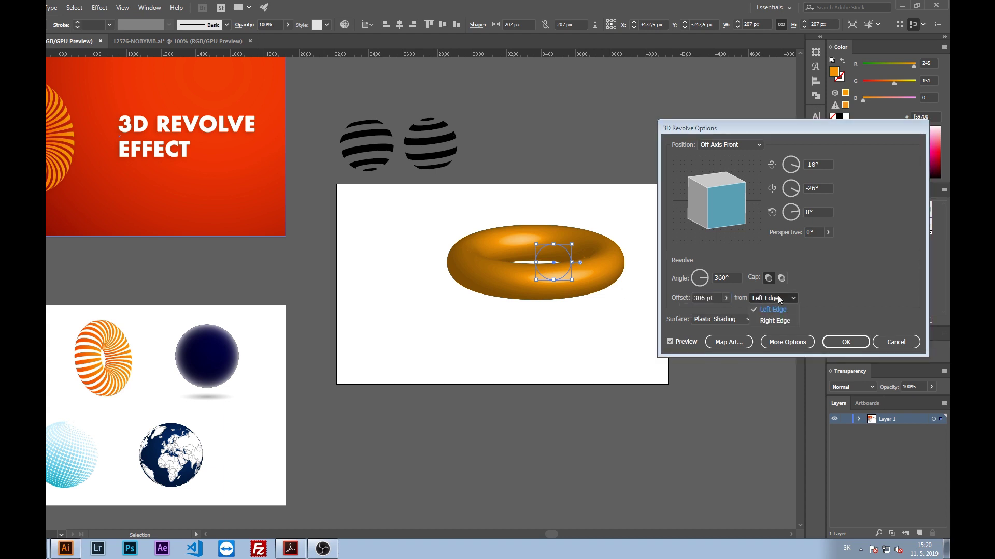
left_click(771, 322)
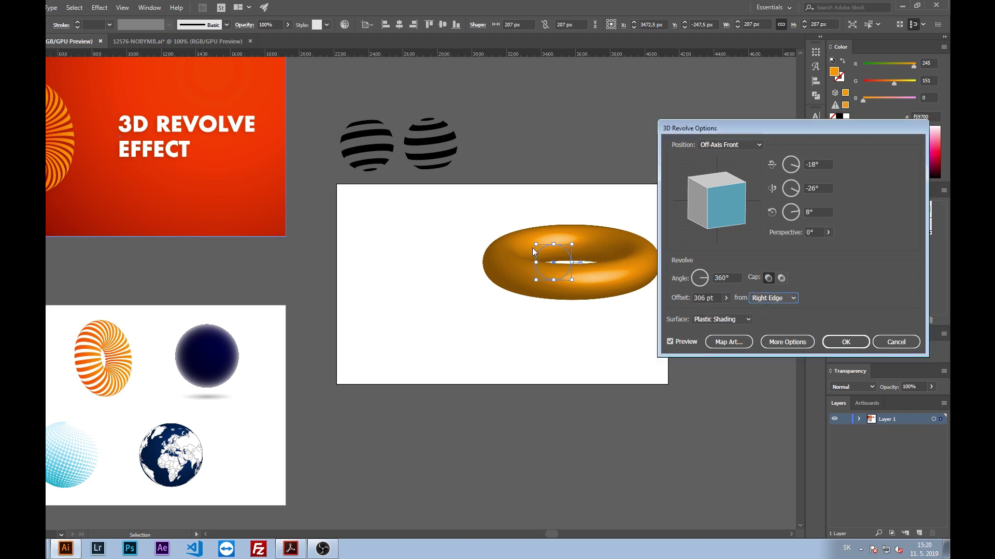
left_click(769, 303)
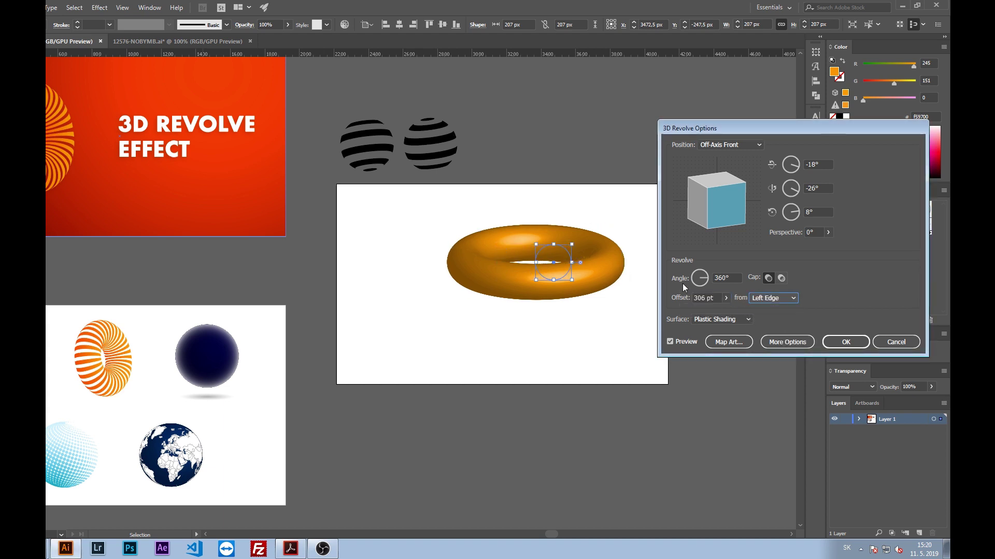
left_click(712, 298)
type("120")
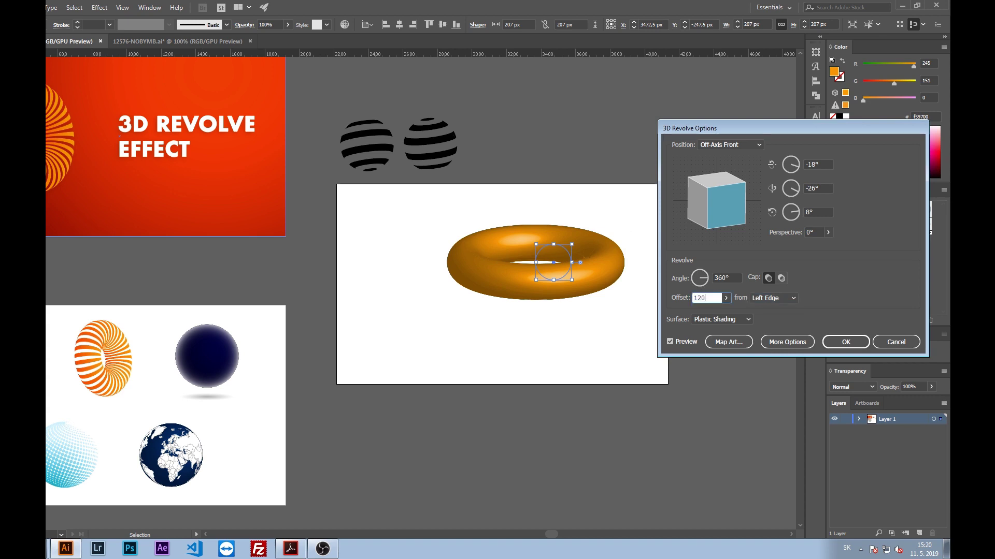
key("Tab")
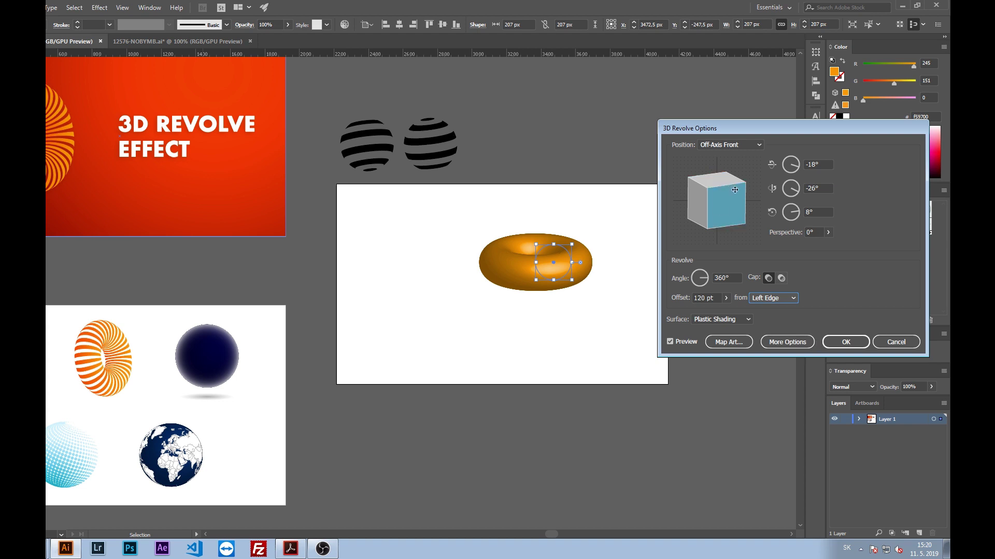
left_click_drag(734, 189, 744, 204)
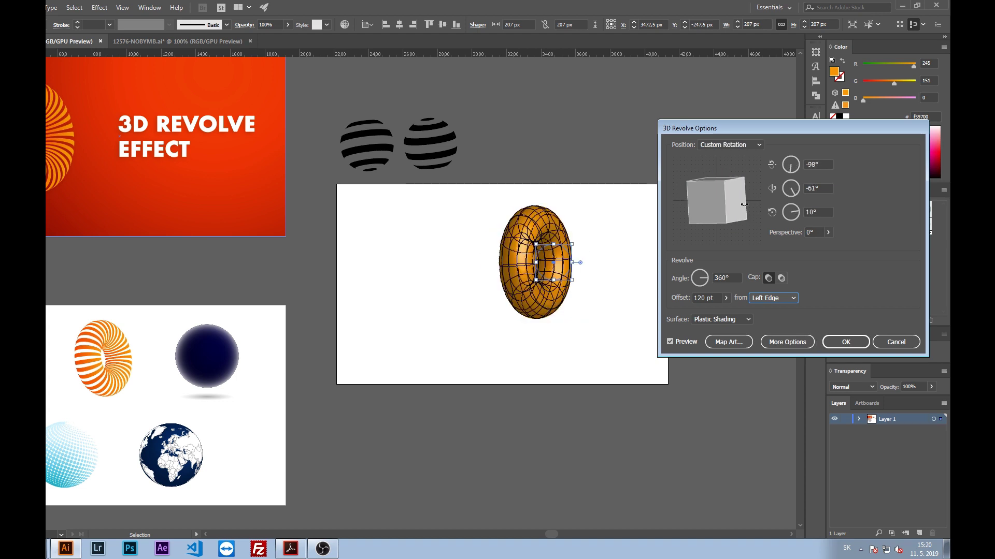
left_click_drag(744, 195, 753, 204)
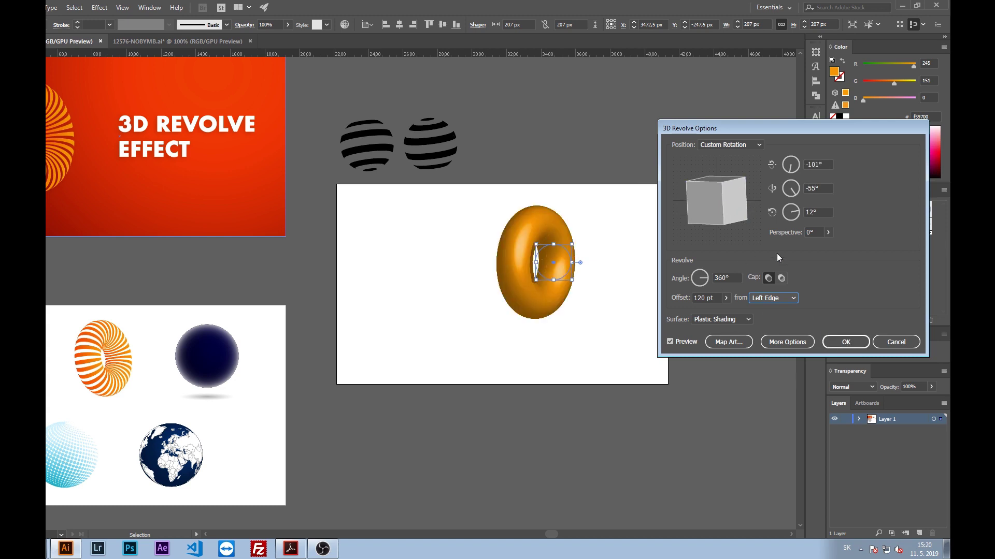
left_click(730, 342)
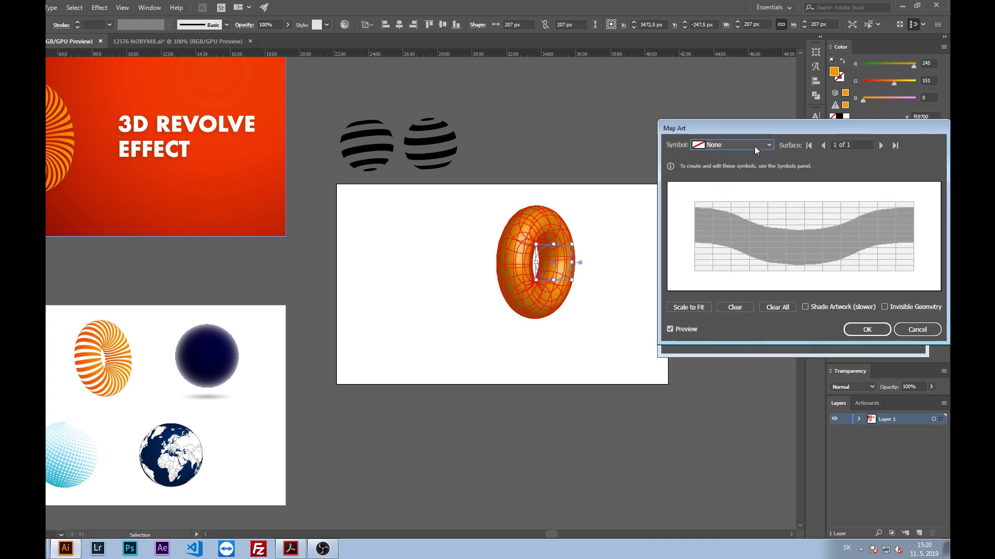
Map the striped symbol '02' onto the torus surface, scaled to fit
left_click(754, 146)
left_click(723, 318)
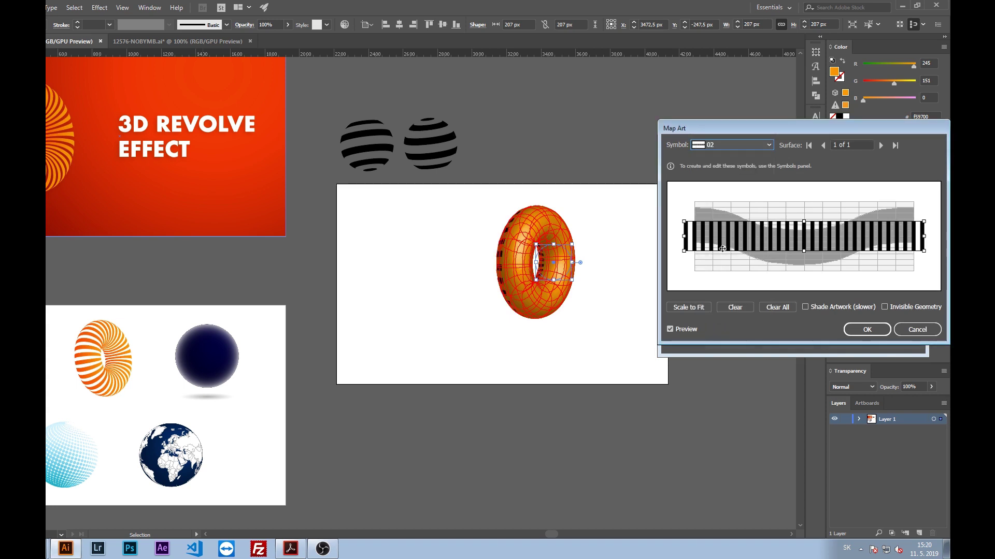
left_click(688, 307)
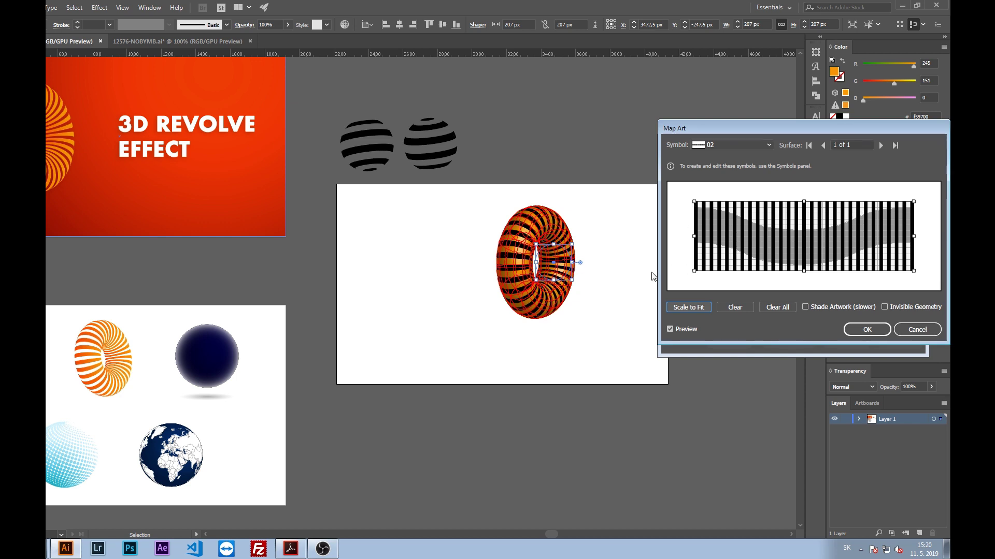
left_click_drag(694, 237, 690, 239)
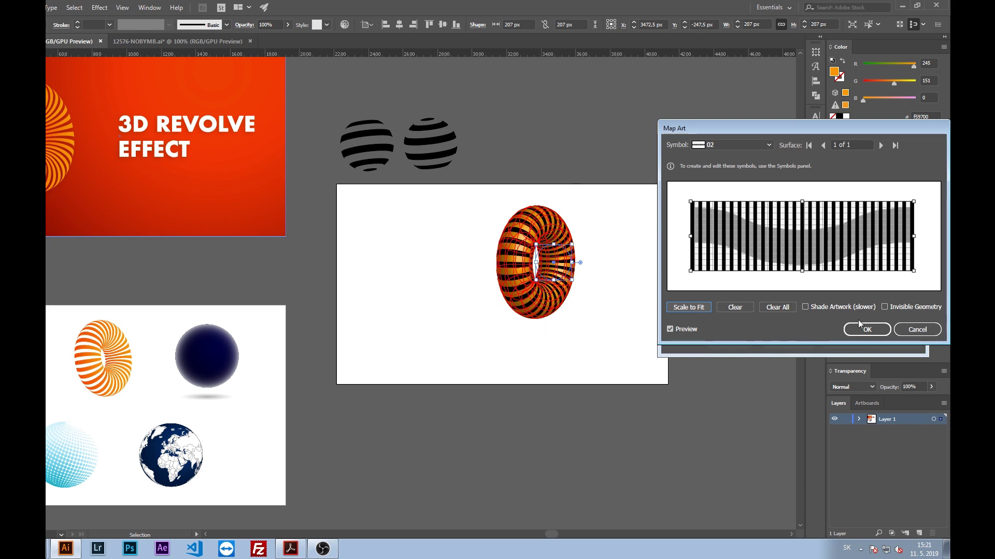
Hide the shaded geometry, confirm Map Art and the 3D Revolve settings, then deselect
left_click(885, 307)
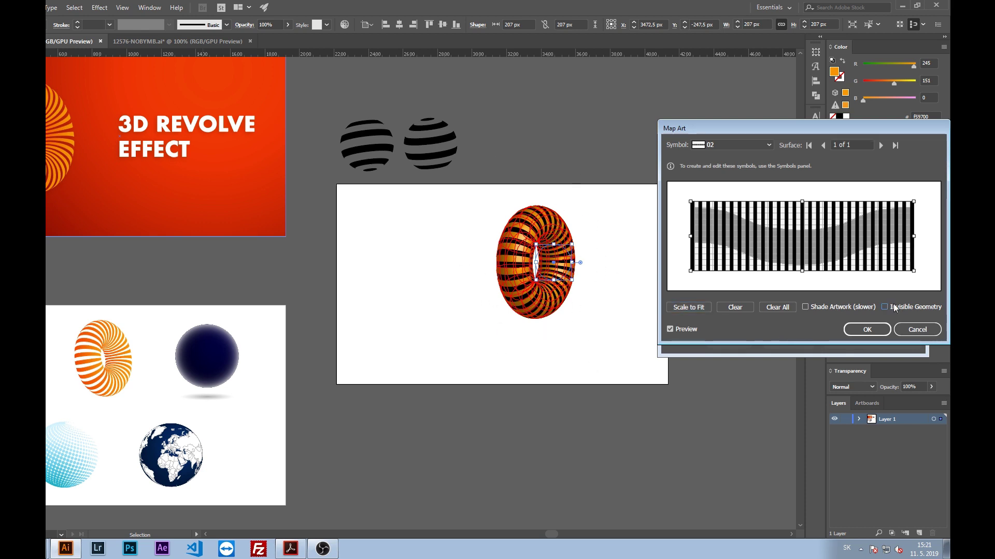
left_click(861, 330)
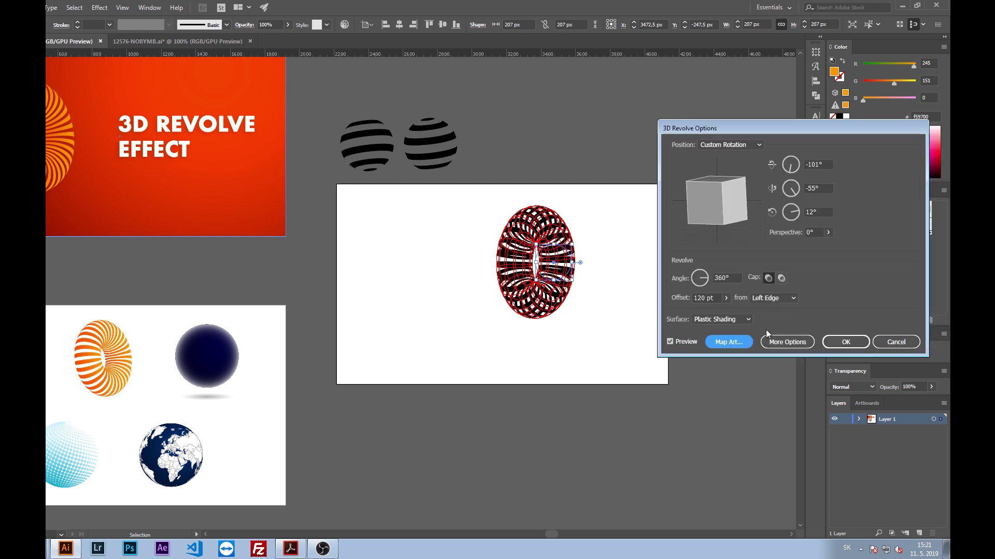
left_click(846, 342)
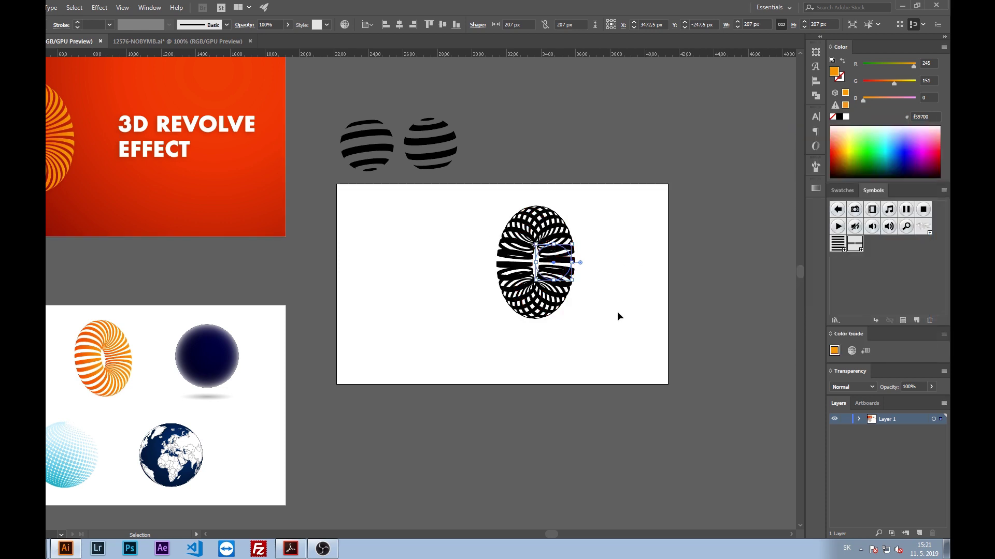
left_click(599, 299)
Alt-drag a duplicate of the striped torus to the upper right
scroll(572, 264, "up", 2)
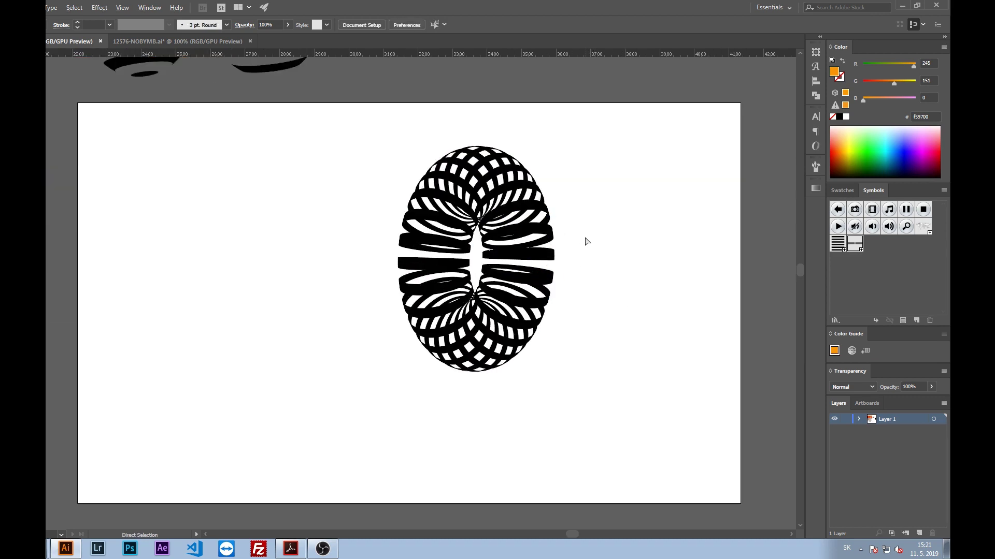
key("ctrl+y")
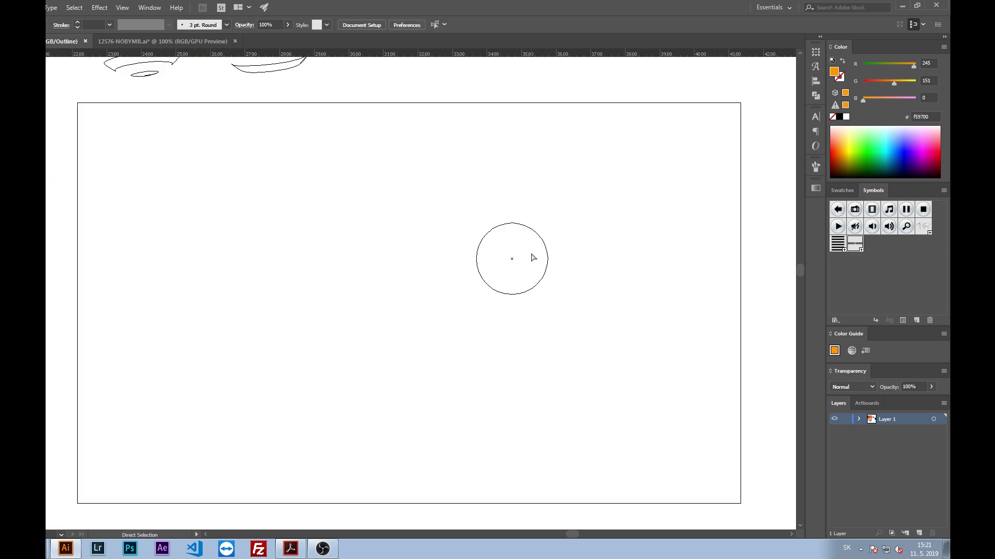
key("ctrl+y")
key("ctrl+z")
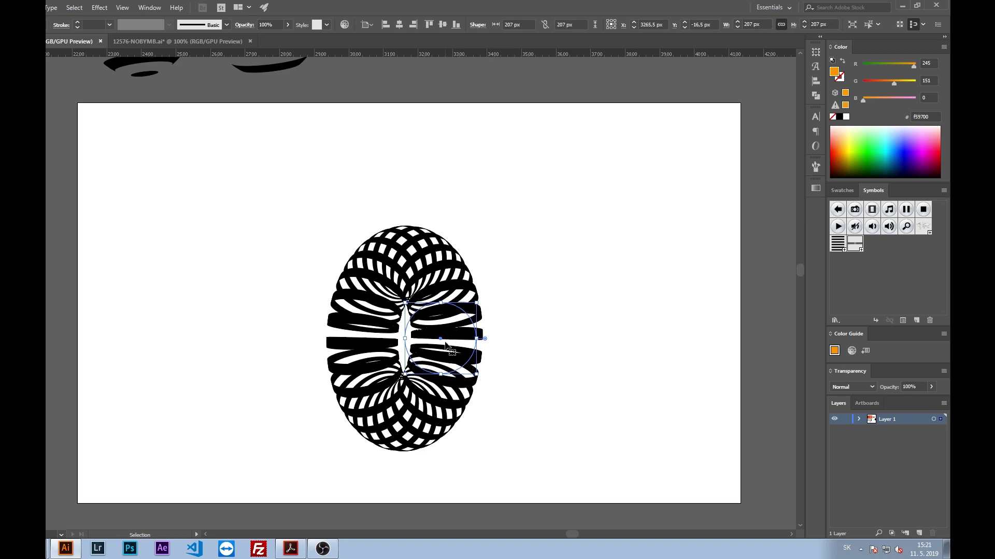
mouse_move(445, 345)
left_mouse_down()
mouse_move(786, 215)
mouse_move(751, 205)
left_mouse_up()
left_click(500, 300)
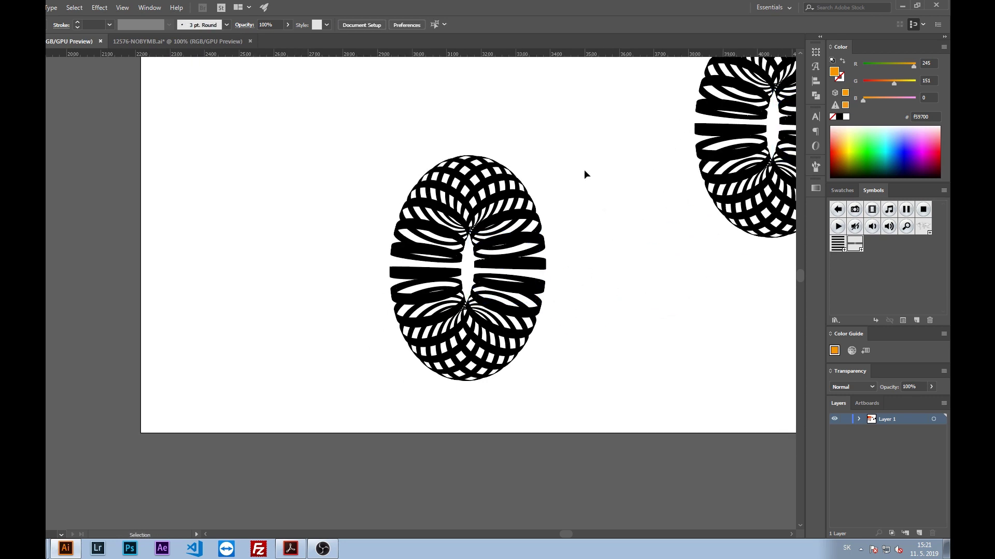
Select the original torus, ungroup it, and release its clipping mask
key("ctrl+z")
left_click(507, 343)
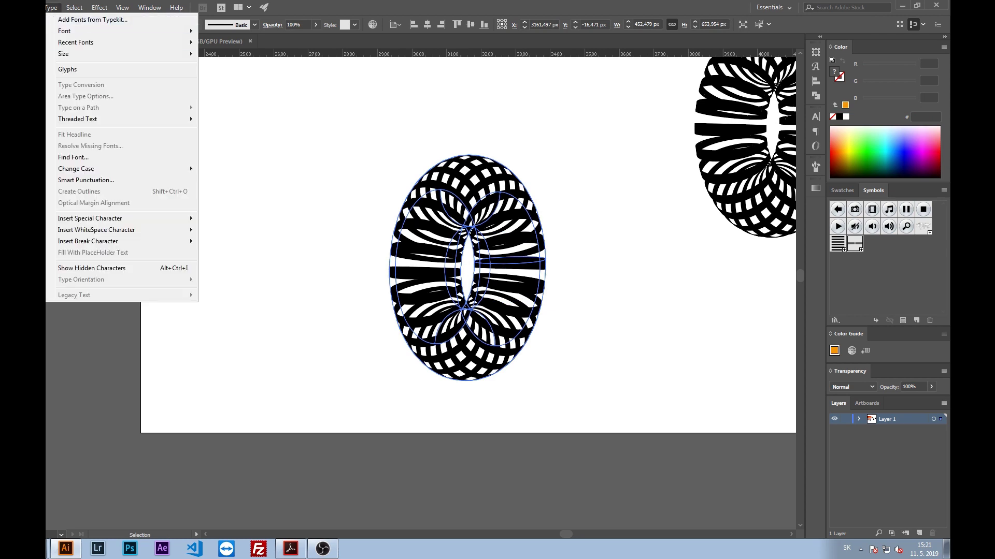
key("a")
key("ctrl+y")
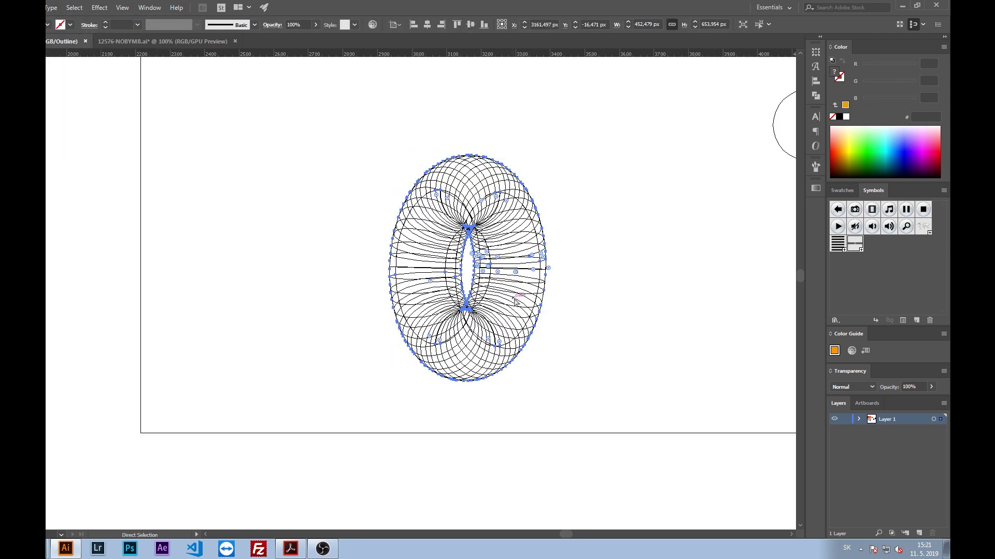
key("ctrl+y")
right_click(500, 238)
key("Escape")
key("v")
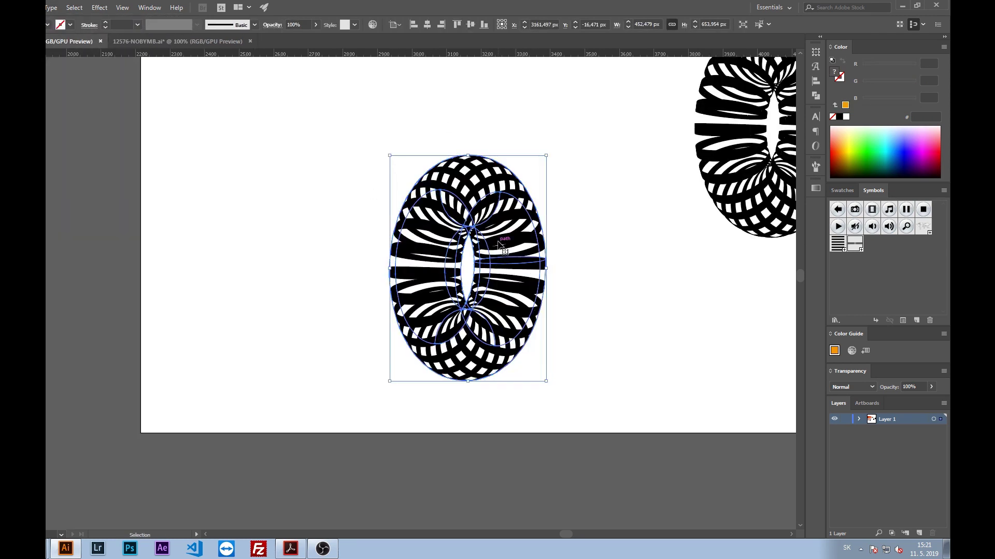
right_click(499, 243)
left_click(543, 316)
right_click(497, 261)
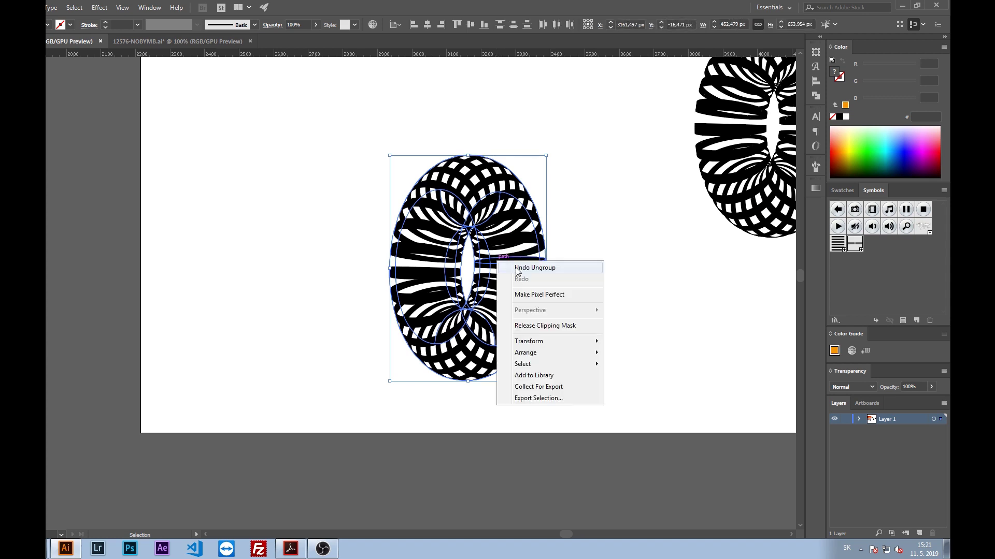
left_click(543, 326)
Alt-drag a copy of the released torus to the lower right and move the original left
mouse_move(571, 145)
left_mouse_down()
mouse_move(596, 349)
mouse_move(480, 281)
left_mouse_up()
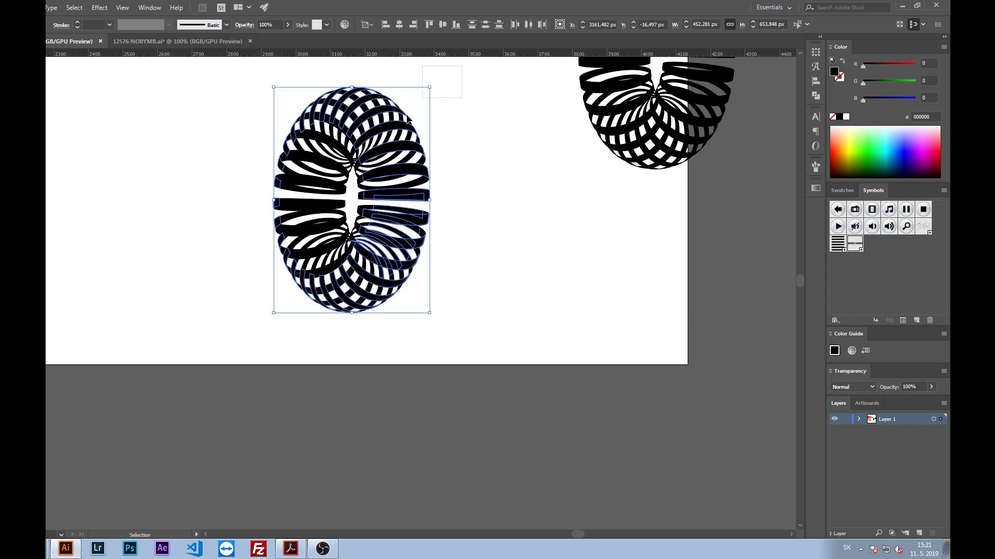
left_click_drag(432, 222, 712, 333)
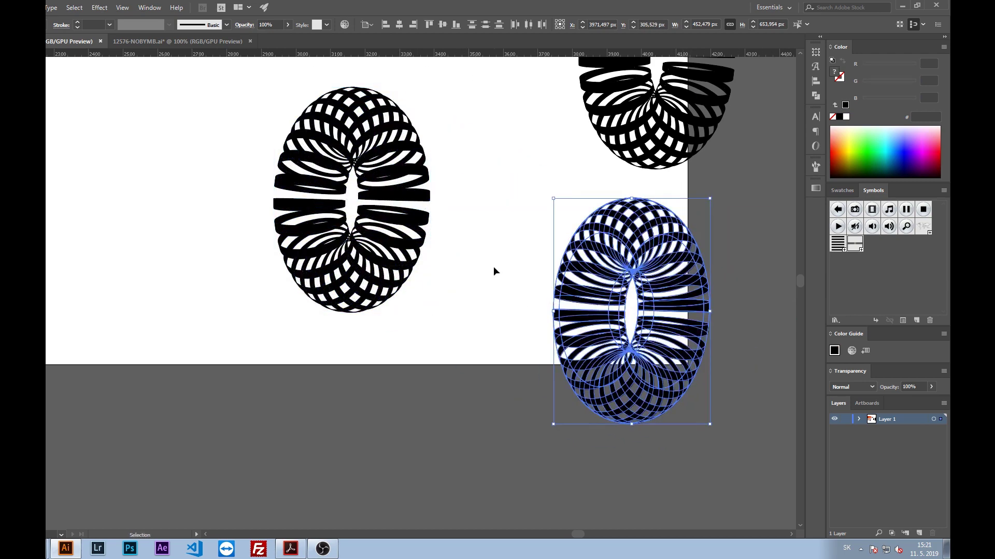
left_click_drag(493, 267, 611, 316)
left_click_drag(586, 145, 394, 422)
mouse_move(512, 268)
left_mouse_down()
mouse_move(482, 266)
mouse_move(373, 208)
left_mouse_up()
scroll(466, 243, "up", 2)
left_click(493, 265)
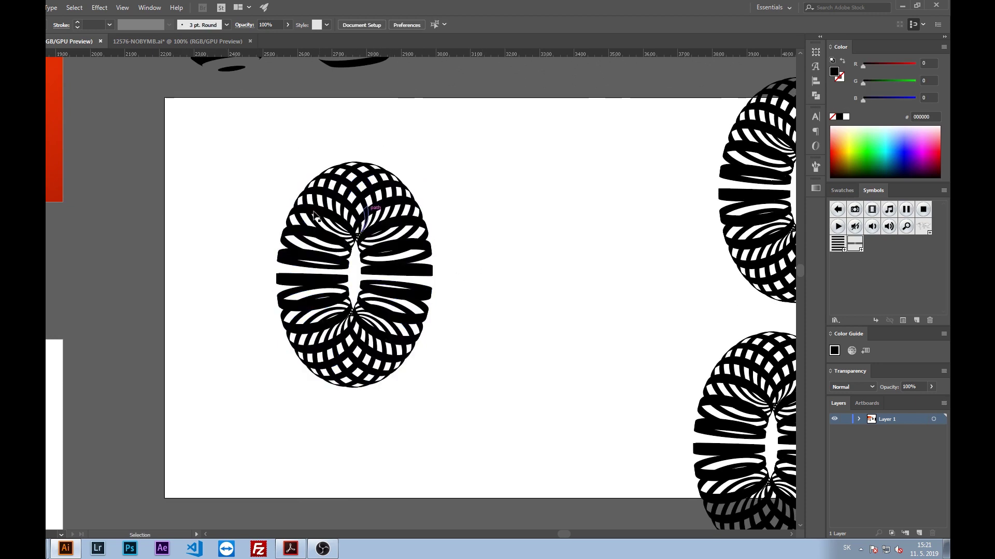
Reframe the view and select the whole left torus
left_click(331, 245)
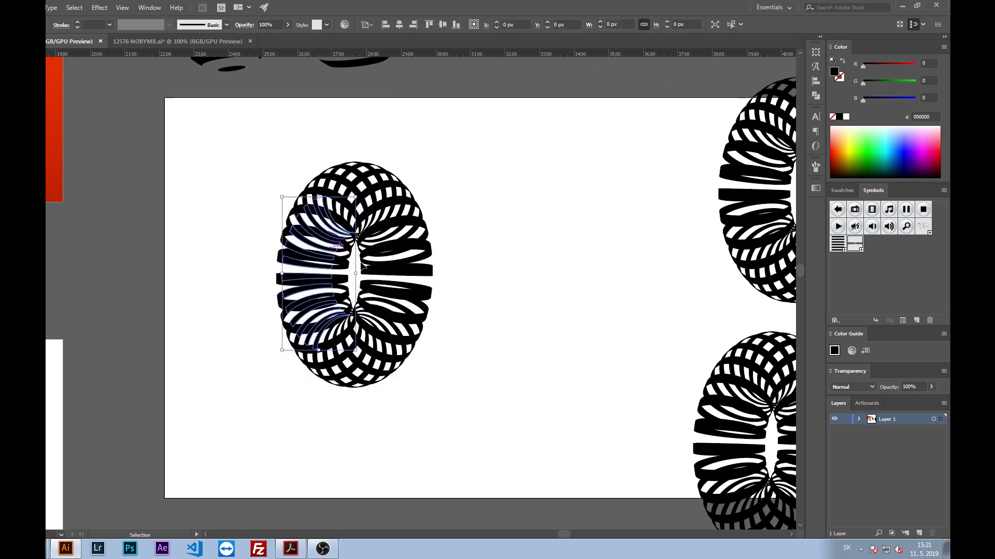
left_click(439, 336)
scroll(439, 336, "up", 1)
scroll(439, 336, "left", 3)
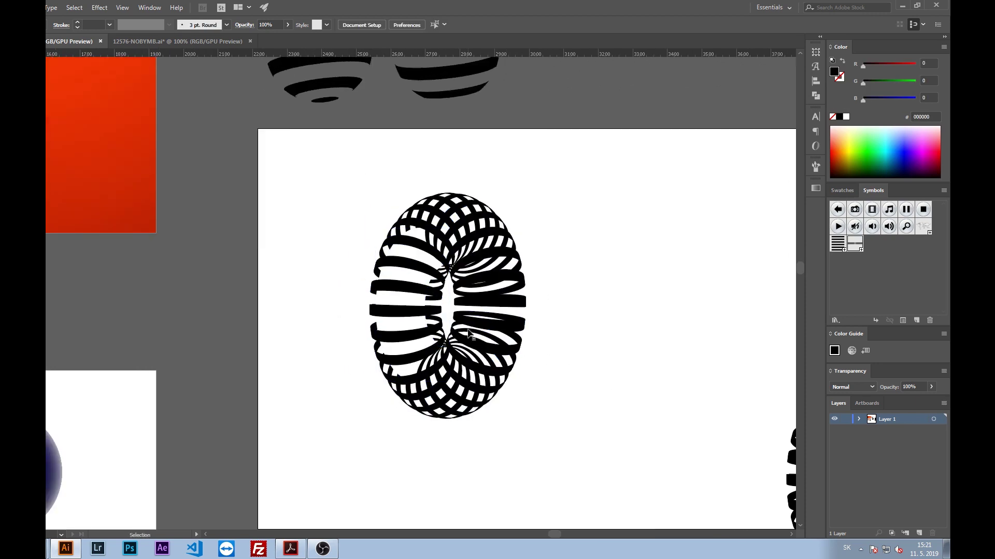
left_click(389, 281)
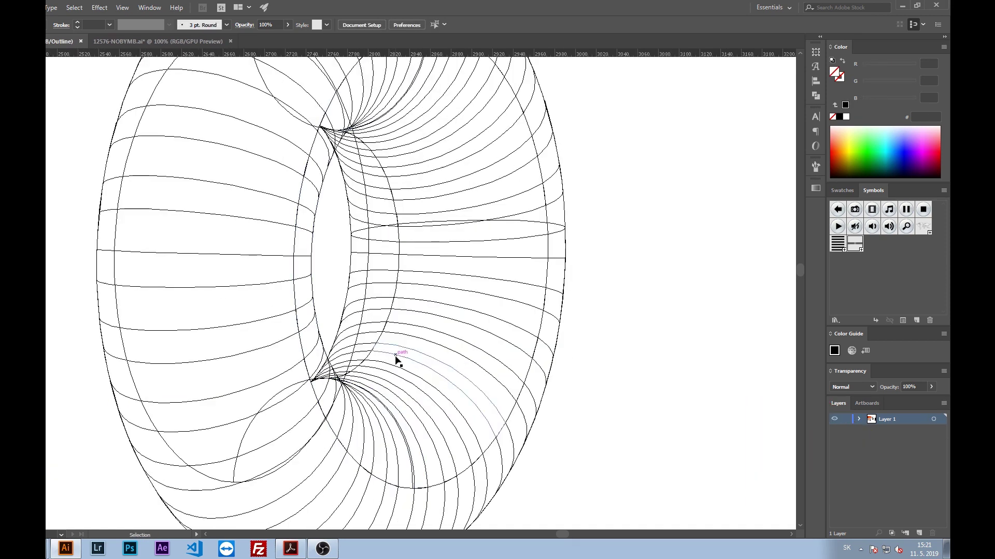
scroll(424, 253, "down", 2)
In Outline view, use Direct Selection to pick out the torus's stray stripe paths
key("ctrl+y")
key("ctrl+y")
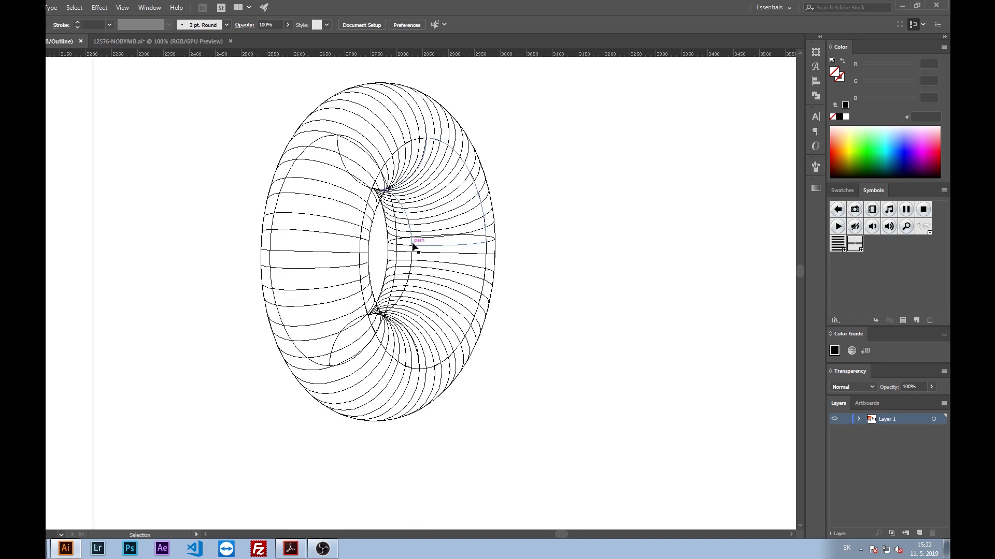
key("a")
left_click(412, 240)
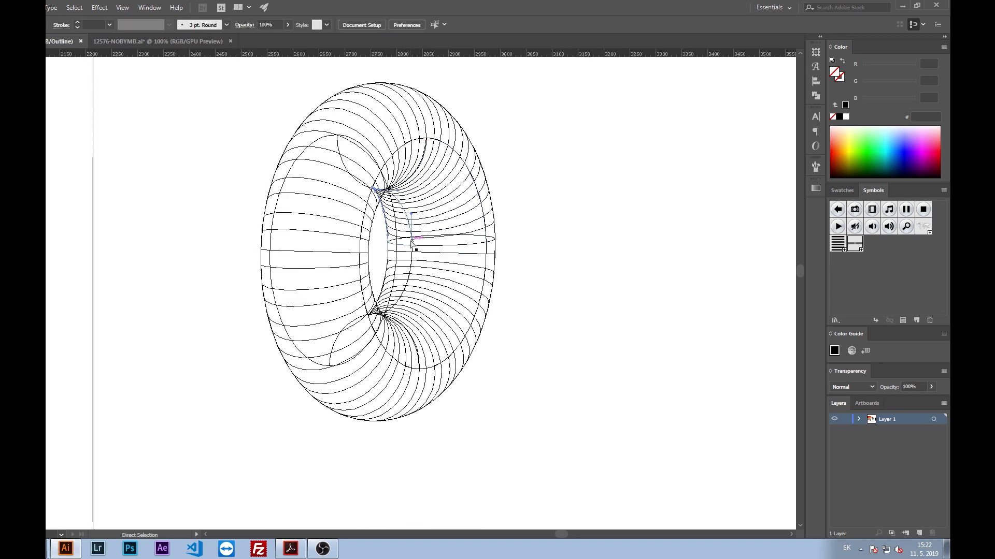
key("v")
key("ctrl+y")
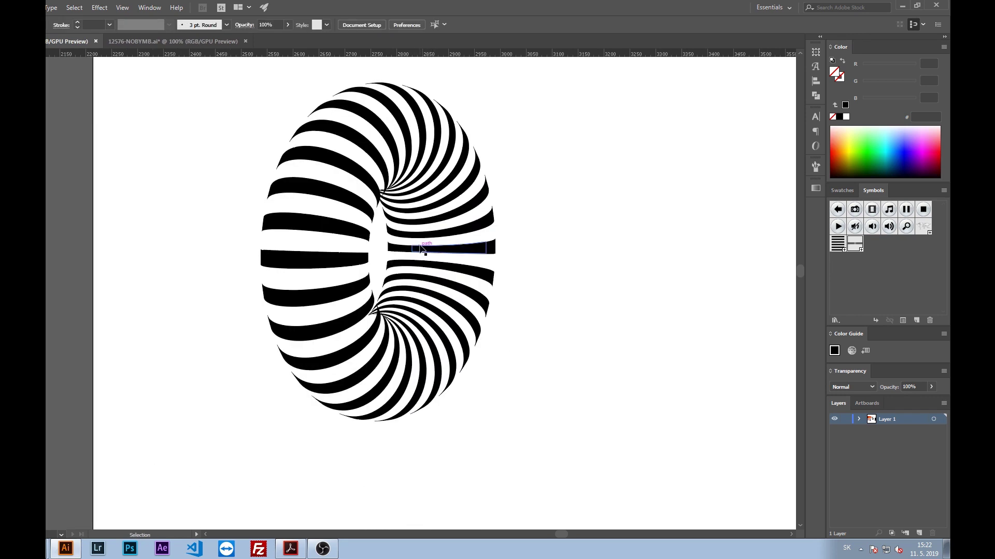
key("ctrl+y")
key("a")
key("ctrl+y")
key("ctrl+y")
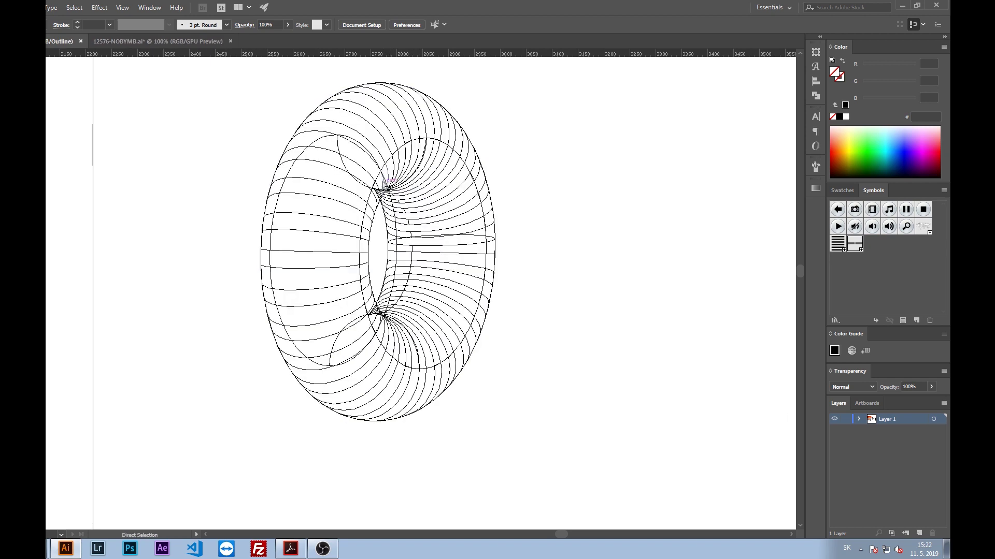
key("v")
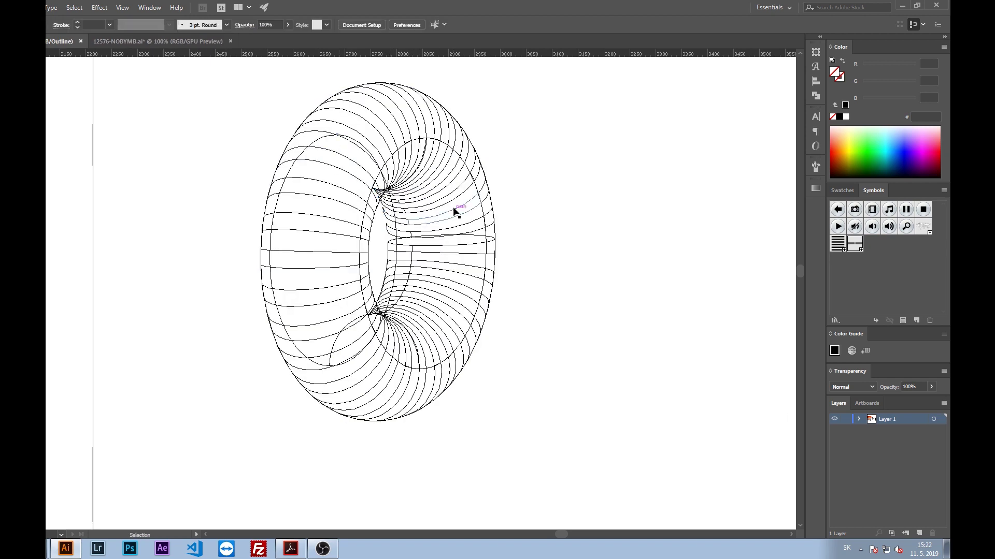
key("a")
left_click(321, 138)
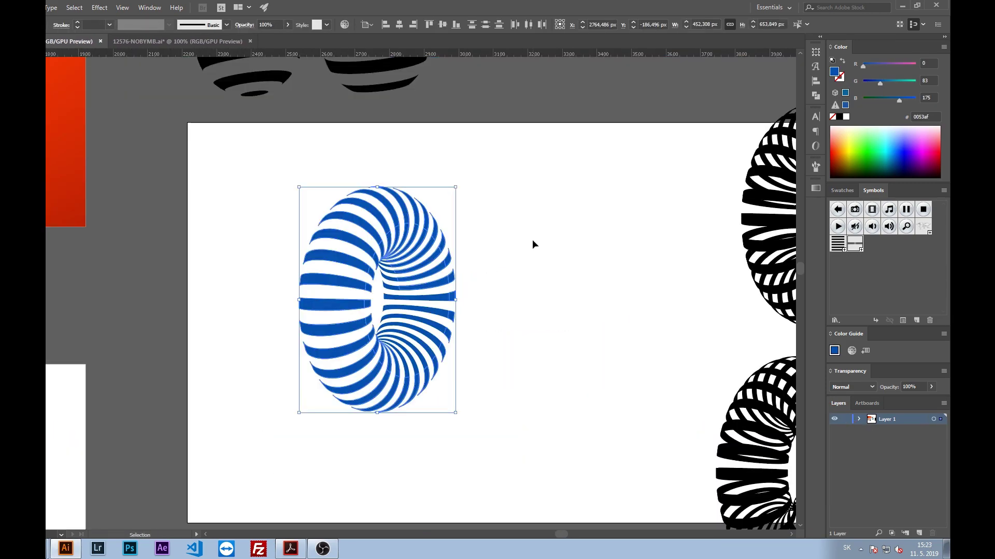
Return to Preview, pan to the blue 0053AF-striped torus, and select it whole
key("v")
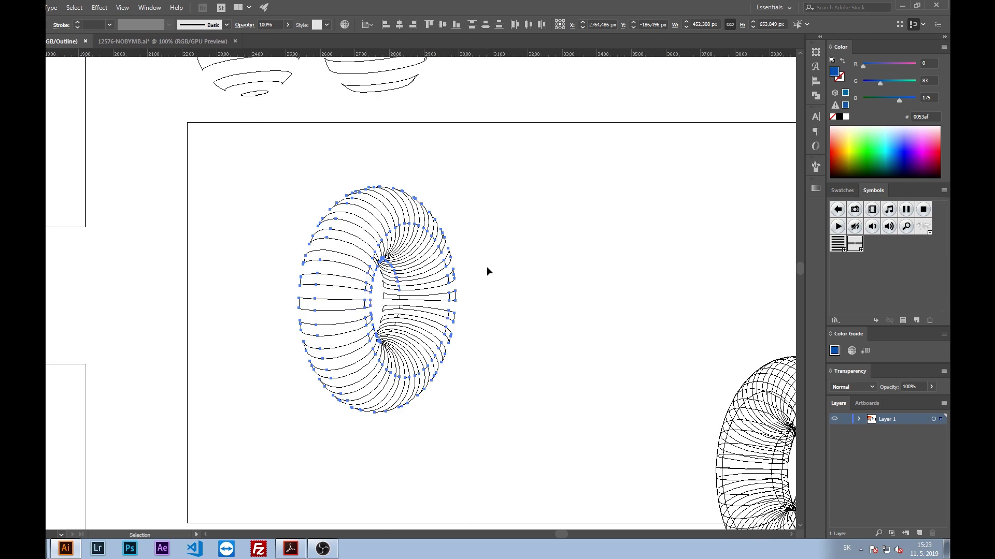
key("ctrl+y")
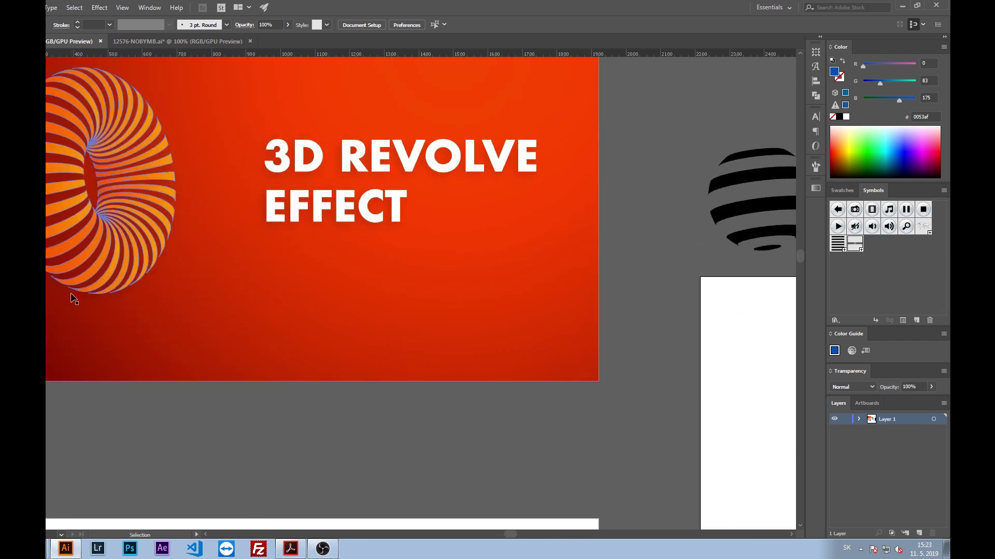
mouse_move(374, 384)
left_mouse_down()
mouse_move(276, 277)
mouse_move(248, 271)
left_mouse_up()
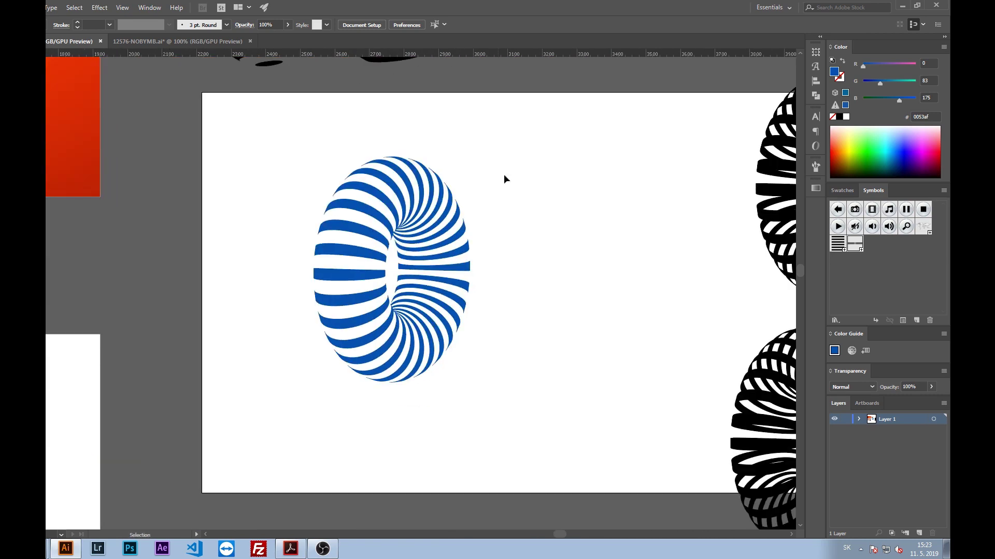
left_click(469, 309)
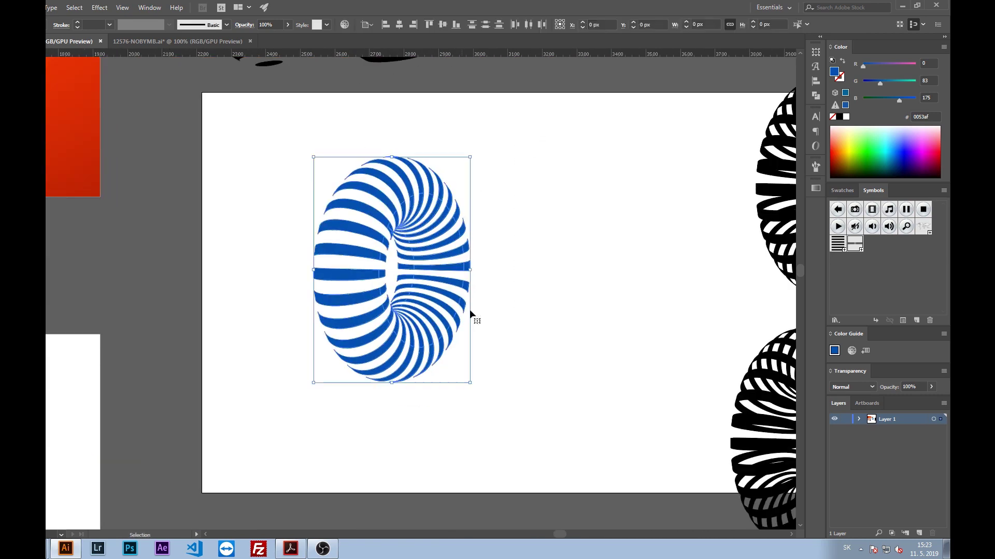
left_click_drag(469, 309, 455, 314)
Run a Pathfinder operation on the blue torus, then deselect it
left_click(816, 96)
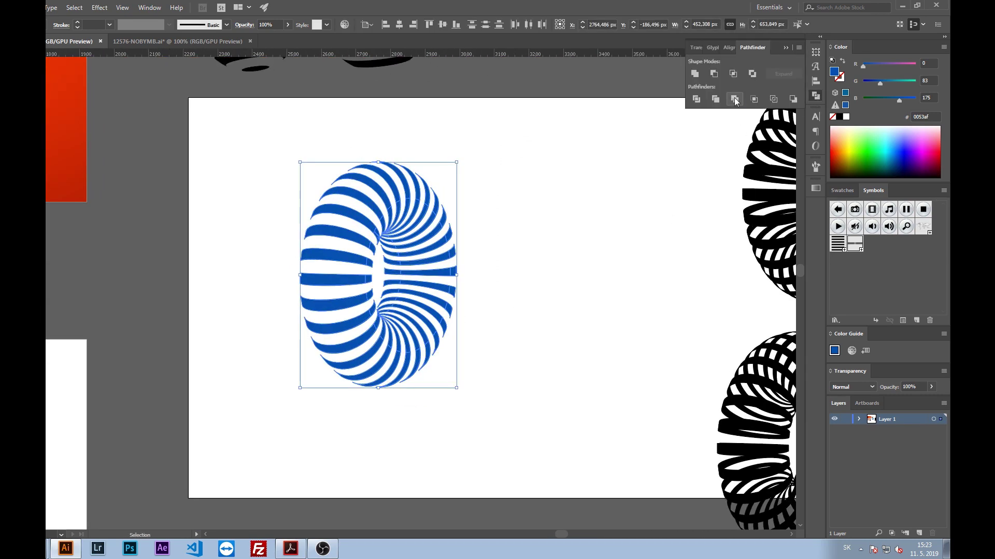
left_click(735, 100)
left_click(660, 234)
key("ctrl+y")
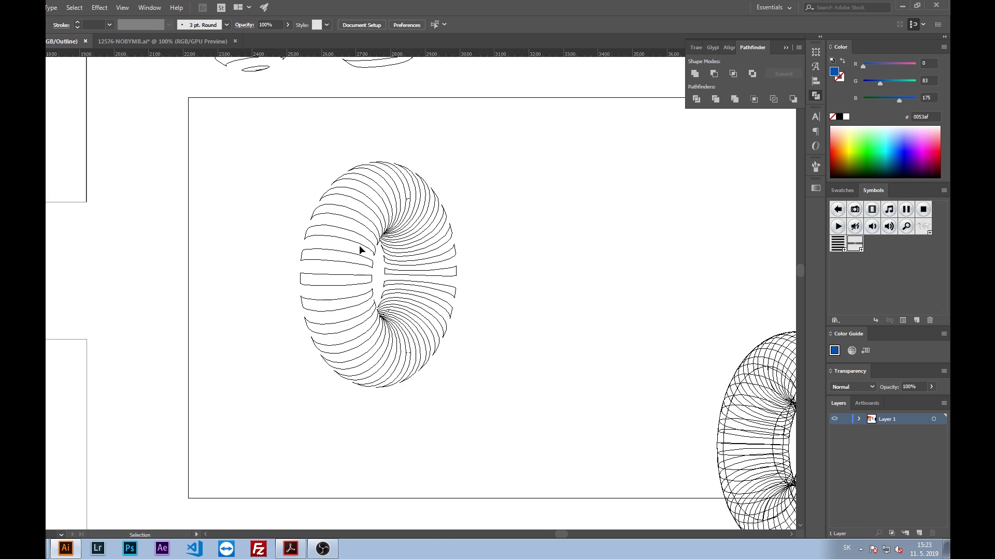
key("ctrl+y")
Zoom in, locate the stray short path in Outline view, and delete it
scroll(409, 217, "up", 3)
scroll(409, 217, "up", 5)
key("ctrl+y")
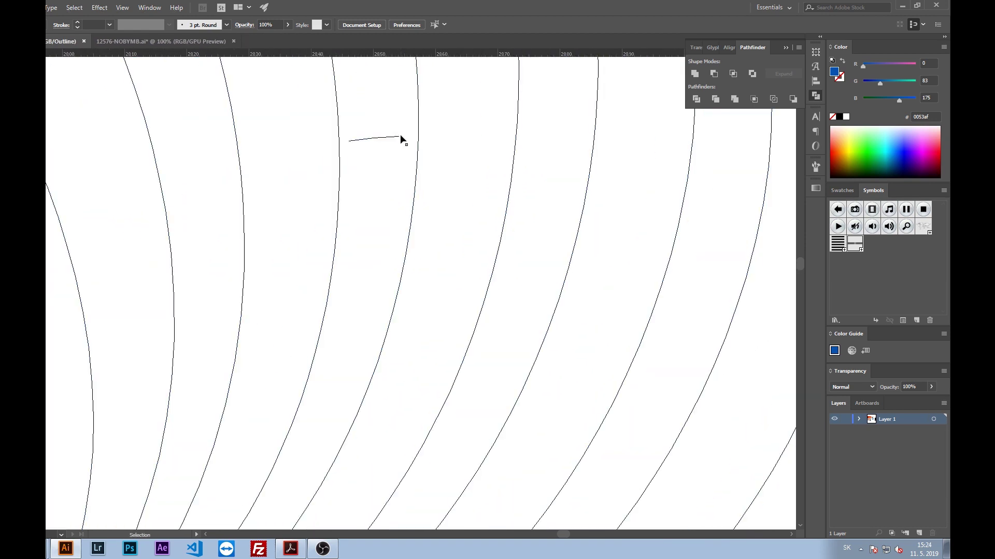
left_click(433, 182)
left_click(385, 132)
left_click(398, 138)
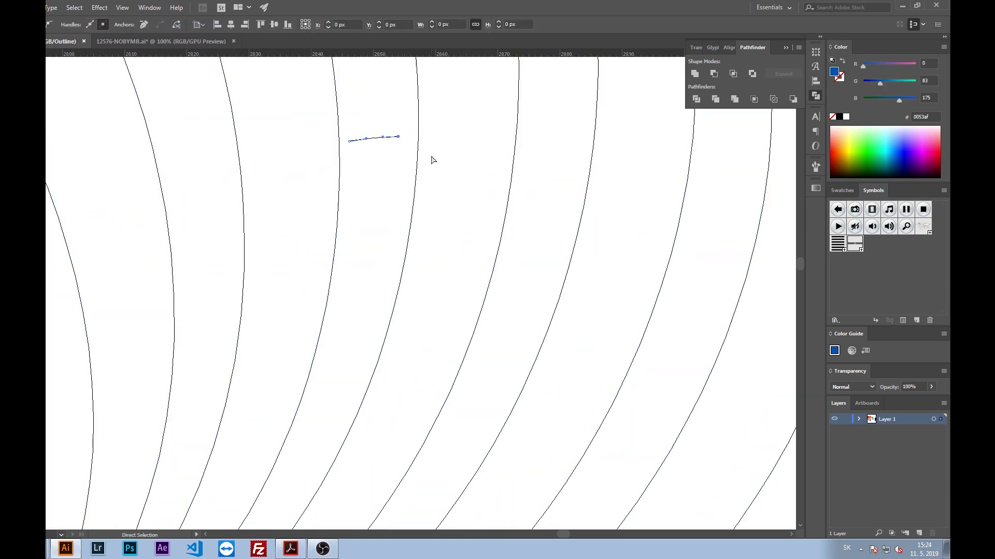
key("ctrl+y")
key("a")
key("ctrl+y")
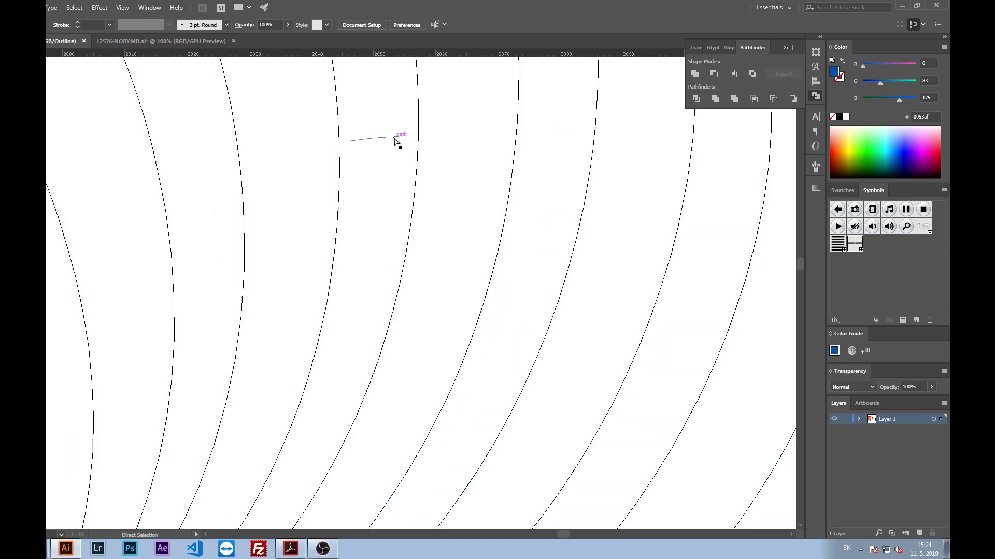
left_click(398, 137)
key("Delete")
key("ctrl+y")
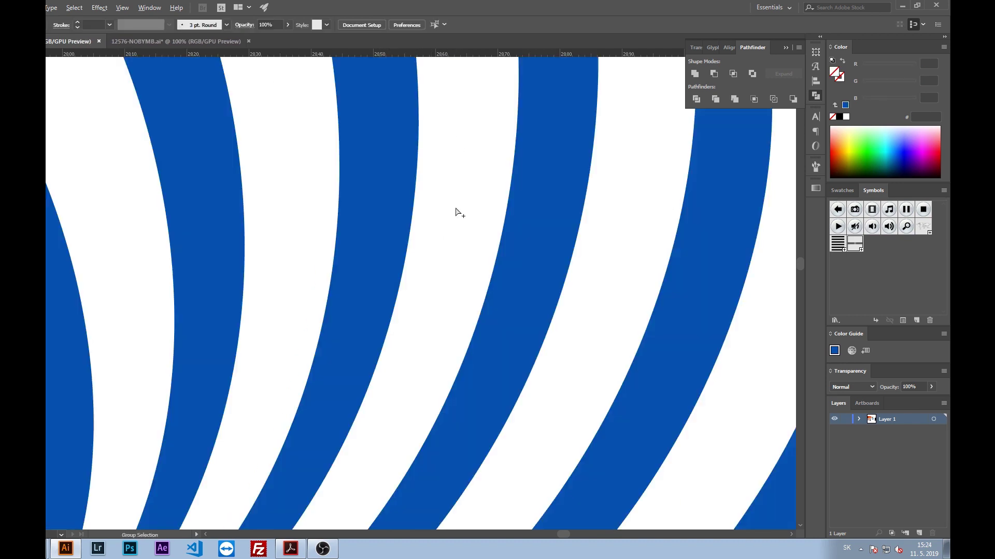
Zoom out, check the outlines for remaining strays, and select the whole blue torus
scroll(462, 208, "down", 3)
scroll(500, 262, "down", 1)
scroll(518, 288, "down", 1)
scroll(577, 317, "down", 2)
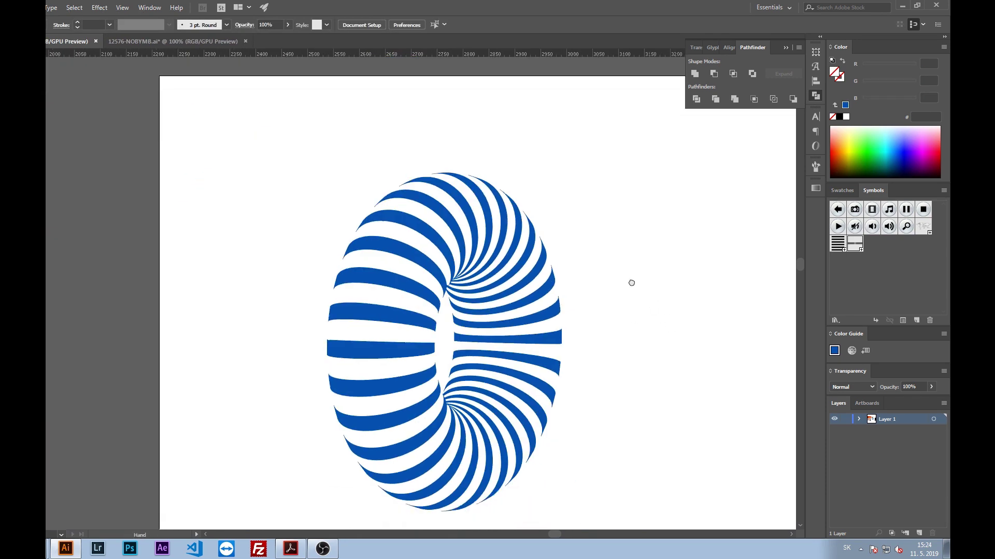
key("ctrl+y")
key("ctrl+y")
key("ctrl+y")
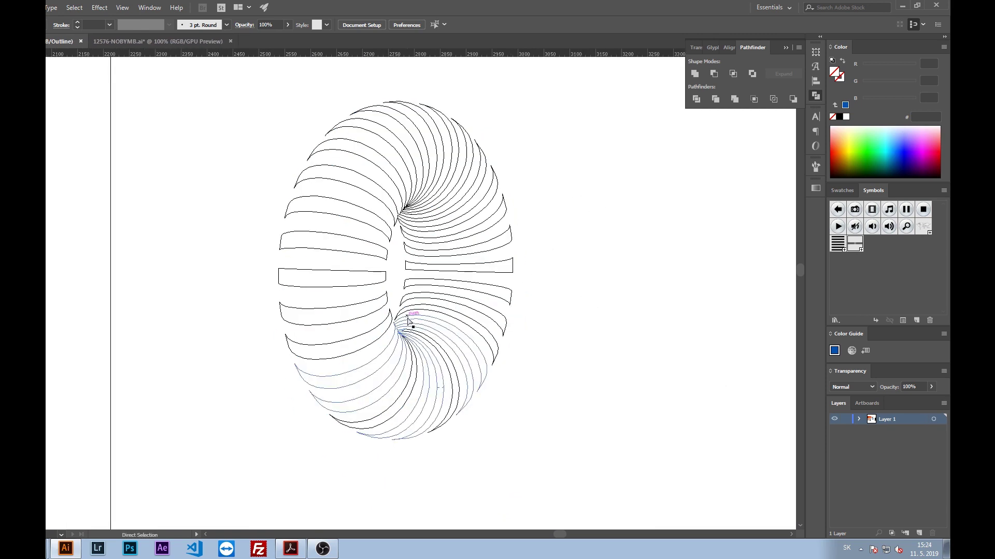
scroll(404, 324, "up", 3)
scroll(449, 347, "down", 3)
left_click(448, 347, "alt")
key("ctrl+y")
scroll(585, 244, "right", 3)
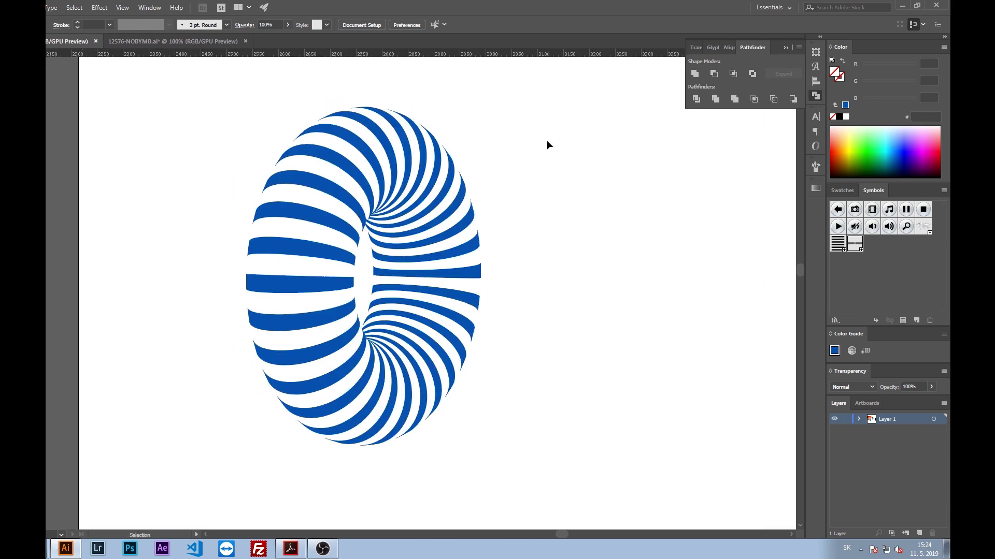
key("v")
left_click(443, 296)
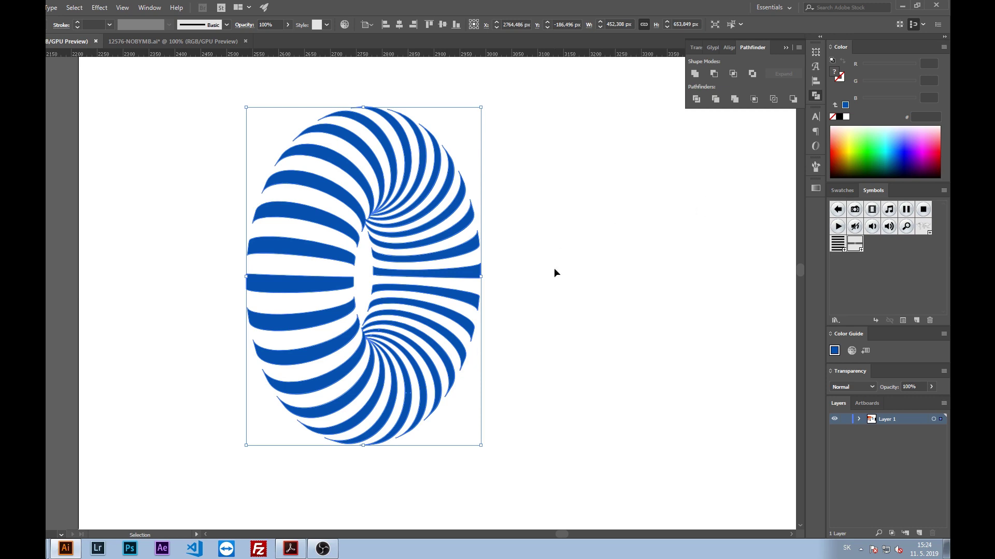
scroll(554, 272, "down", 2)
scroll(497, 322, "down", 2)
Copy the orange gradient onto the blue torus with the Eyedropper
key("i")
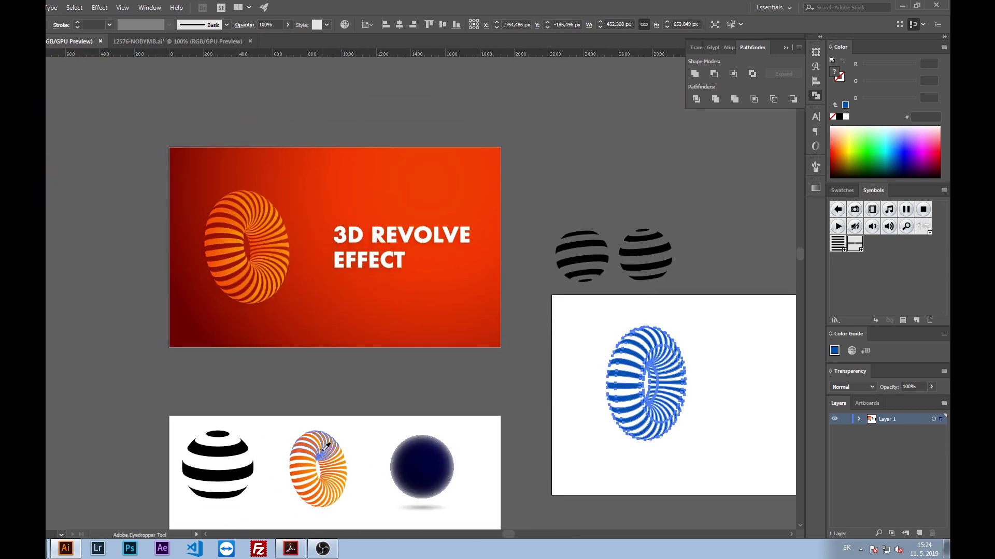
left_click(326, 446)
scroll(455, 356, "up", 3)
scroll(439, 321, "up", 3)
key("v")
left_click(459, 331)
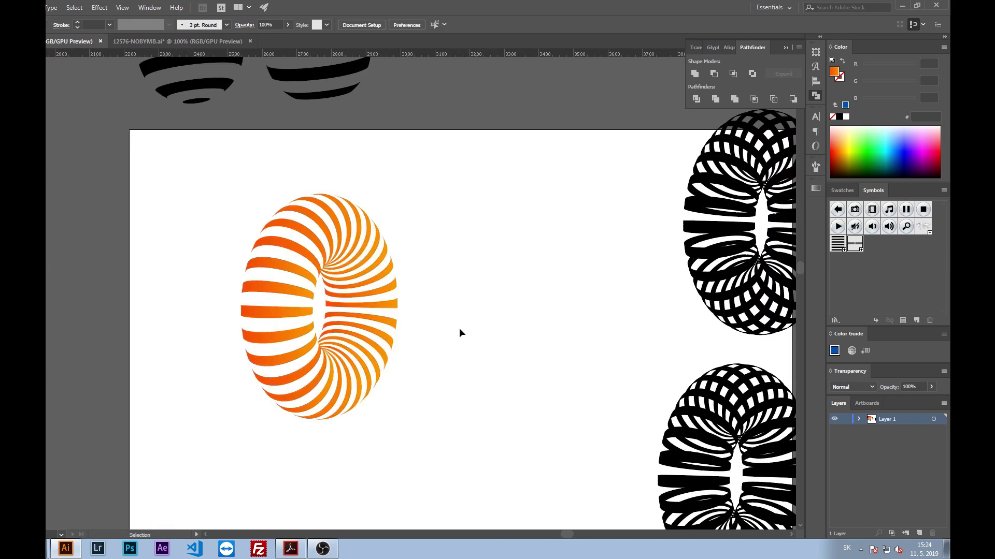
scroll(461, 340, "down", 2)
scroll(561, 357, "down", 2)
scroll(561, 356, "down", 2)
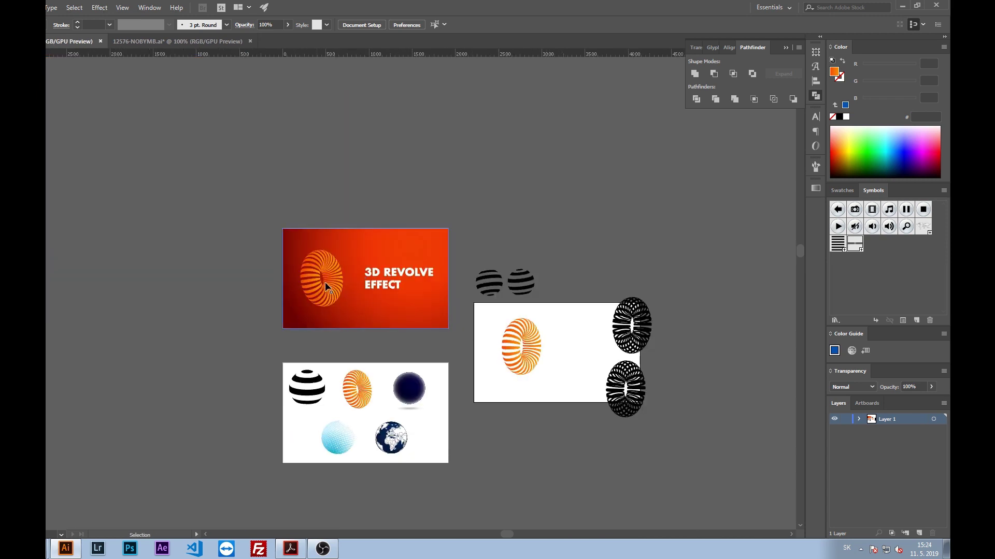
scroll(484, 355, "up", 2)
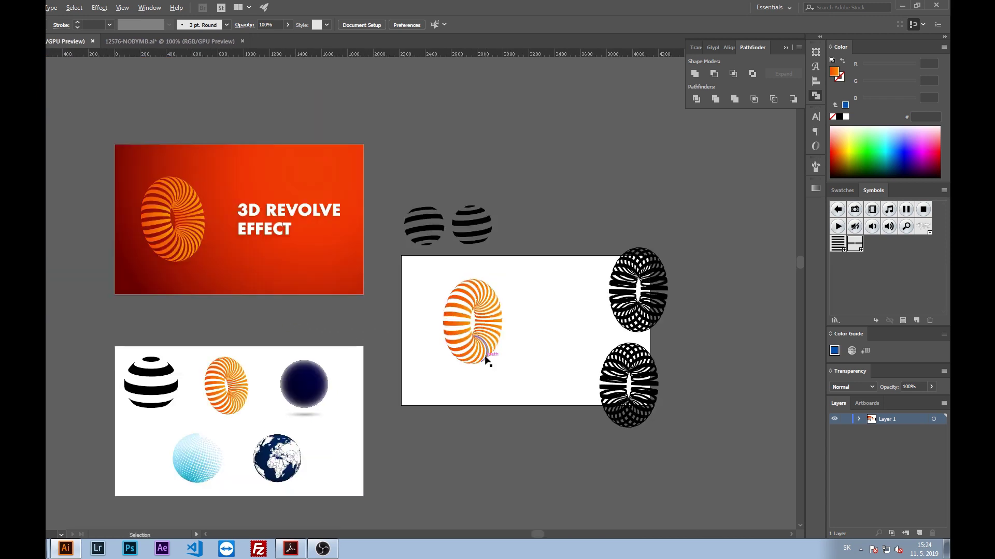
scroll(477, 344, "up", 3)
Apply the White, Black gradient preset to the orange torus
left_click_drag(501, 268, 472, 298)
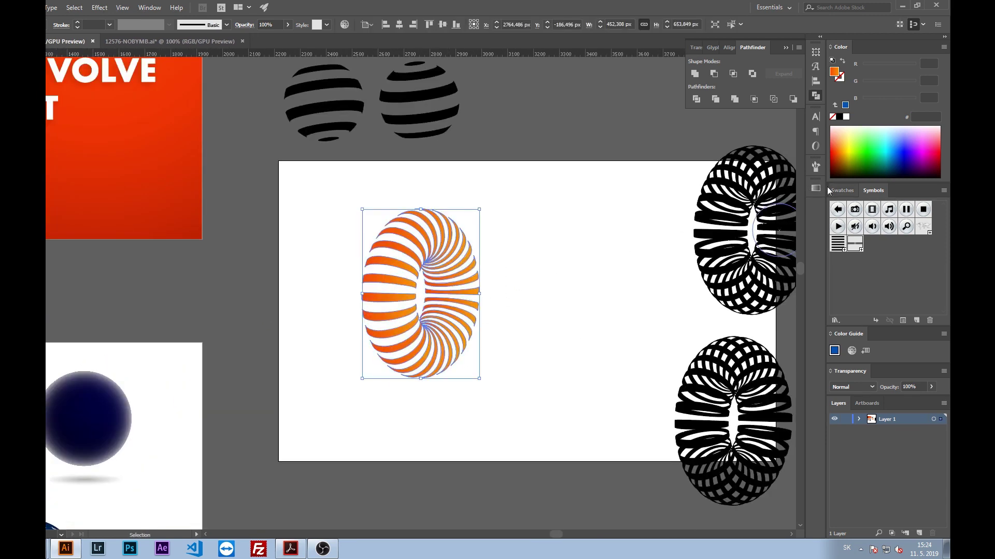
left_click(816, 188)
left_click(698, 202)
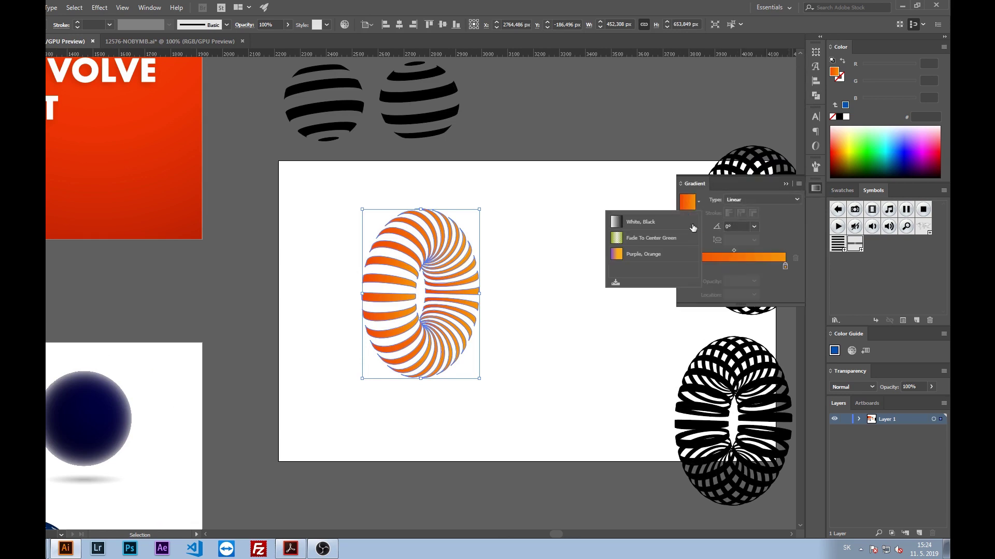
left_click(642, 220)
left_click(552, 325)
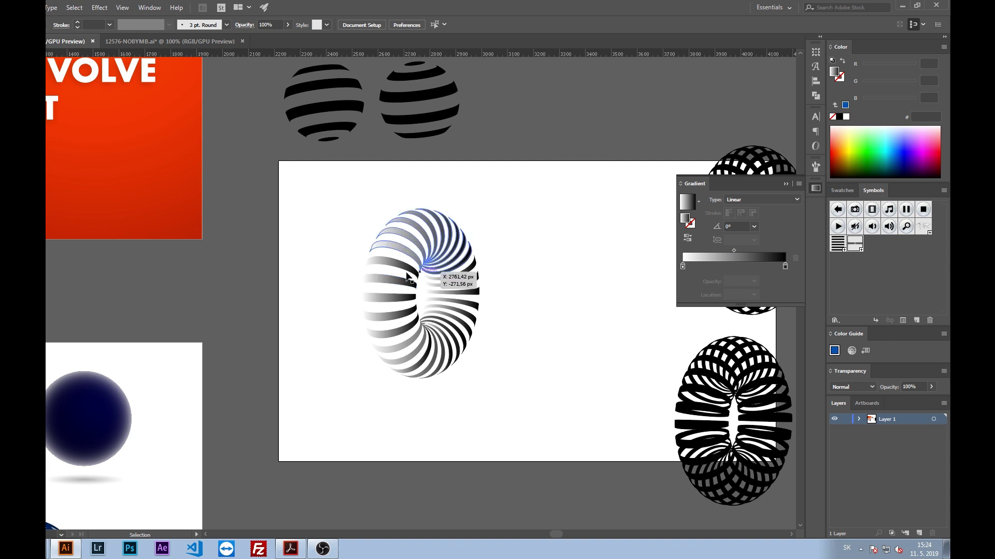
Drag the gradient horizontally across the torus stripes, white on the left to black
key("a")
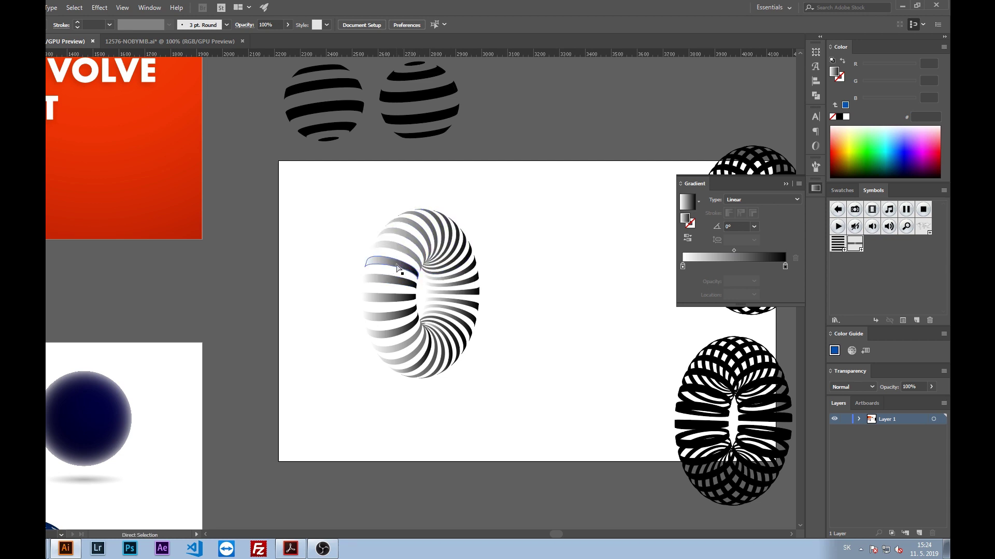
left_click(397, 268)
key("g")
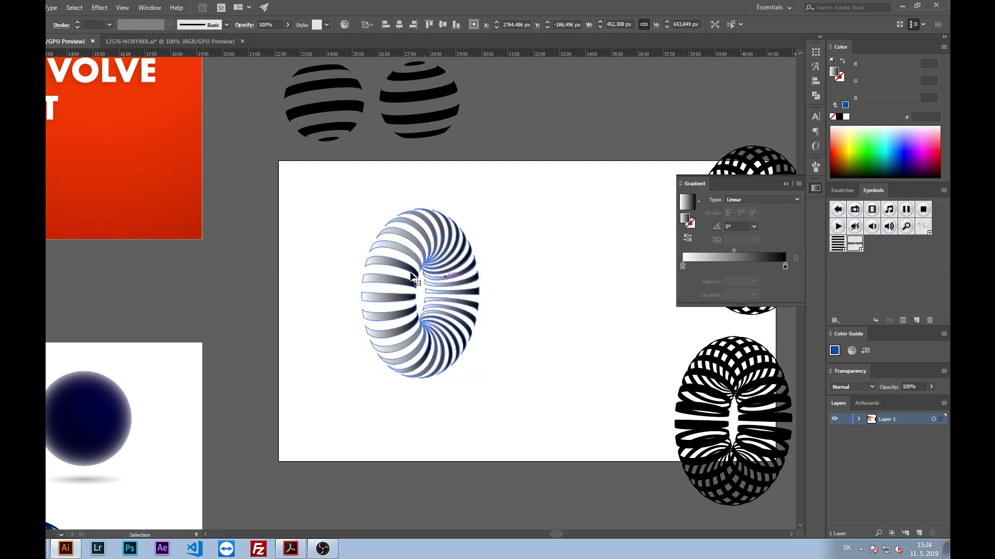
left_click_drag(480, 294, 357, 295)
key("v")
left_click(520, 277)
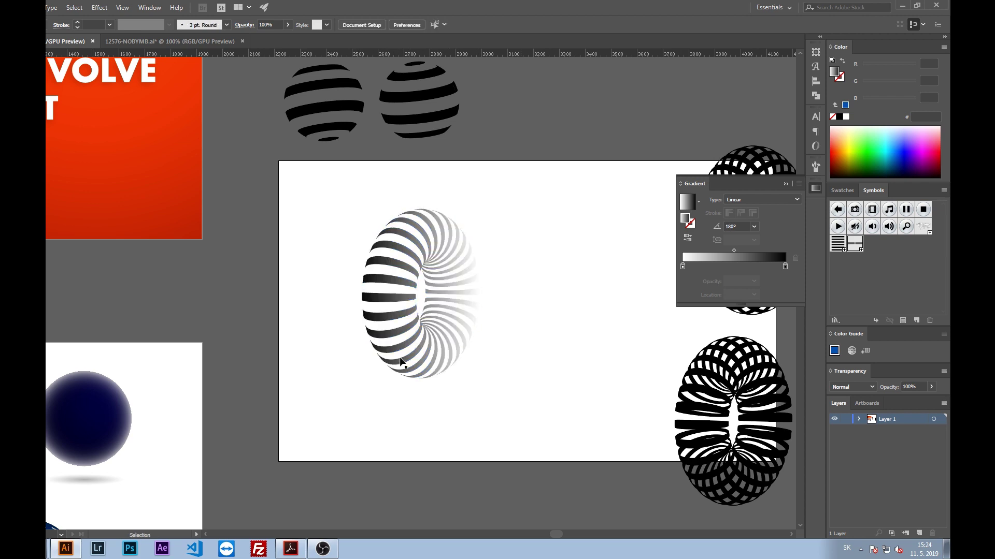
Try selecting the torus and its individual upper and left-side stripes
left_click(468, 282)
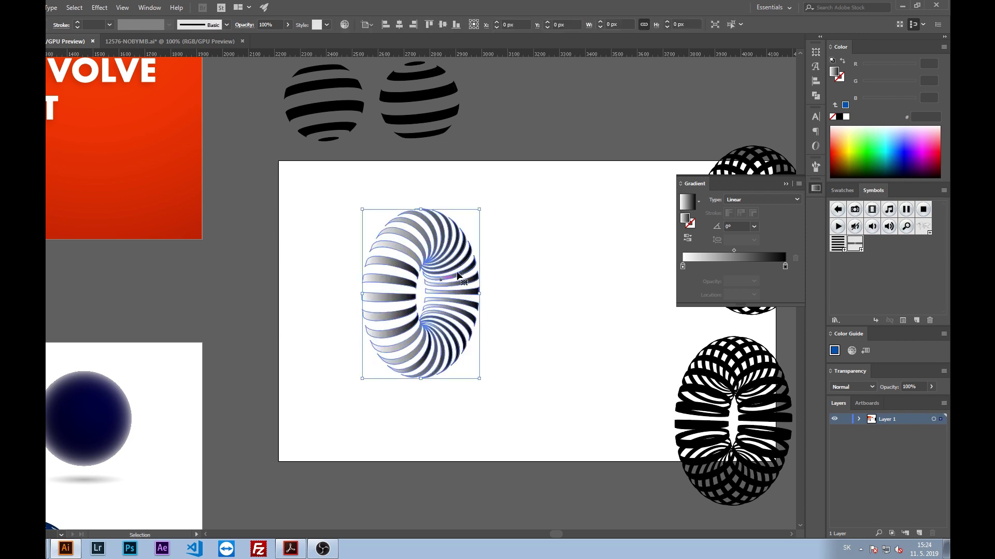
right_click(460, 269)
left_click(419, 293)
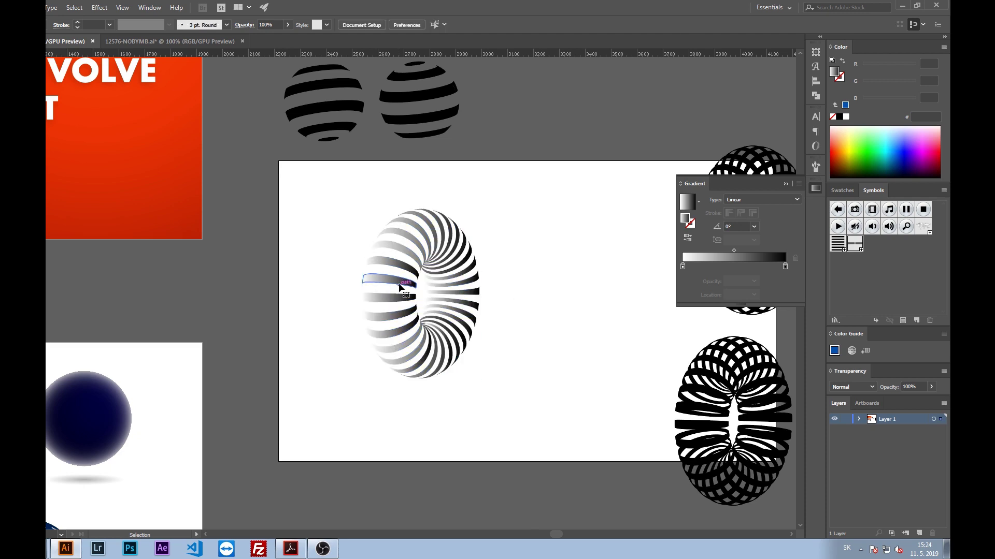
key("a")
left_click(412, 271)
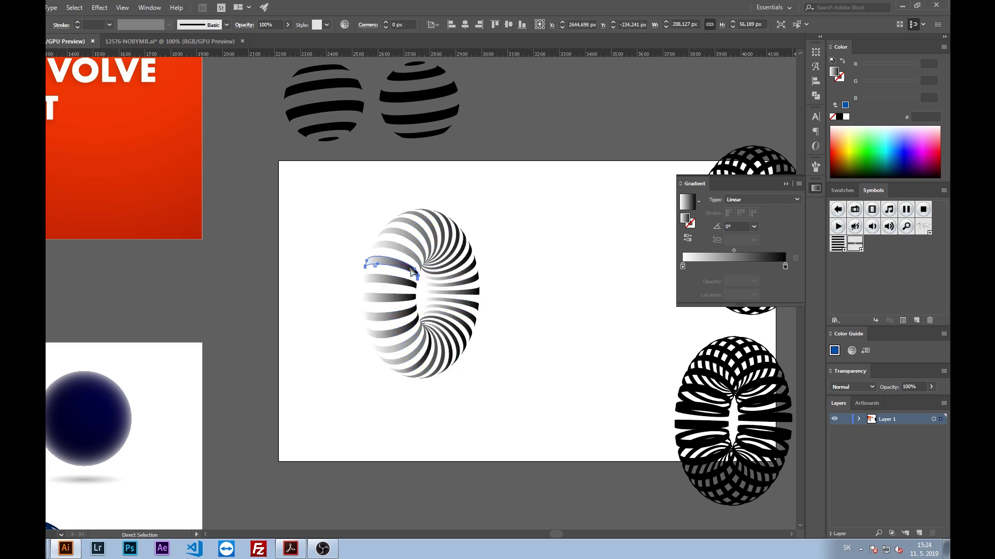
key("v")
left_click_drag(318, 214, 403, 317)
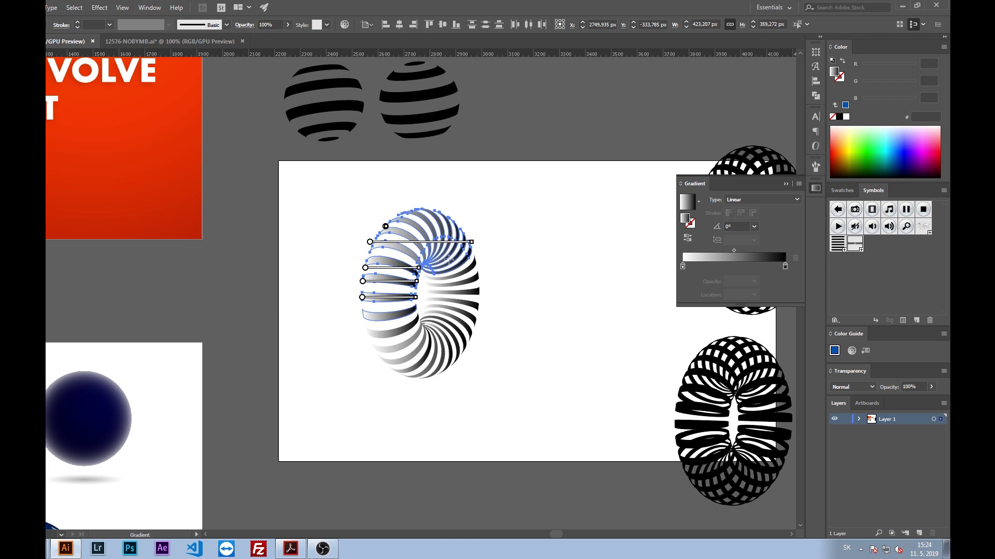
Release the torus's top-half stripes from their compound path and inspect them in Outline view
key("v")
left_click(589, 268)
left_click(451, 235)
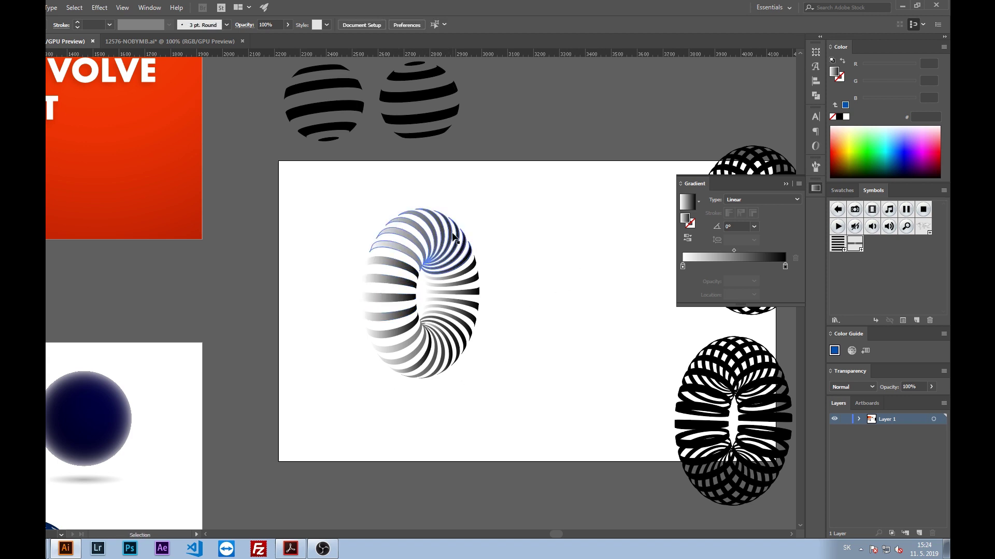
right_click(437, 241)
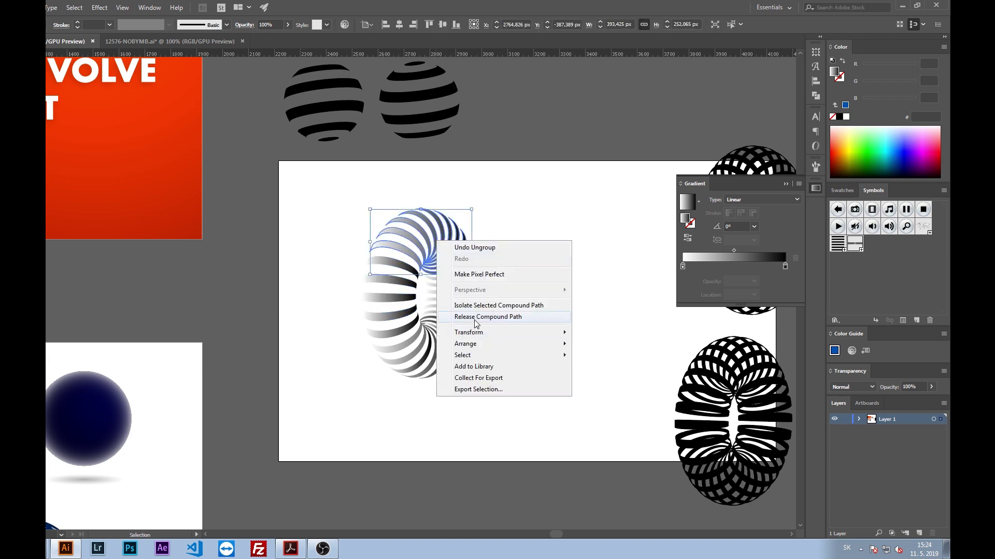
left_click(487, 317)
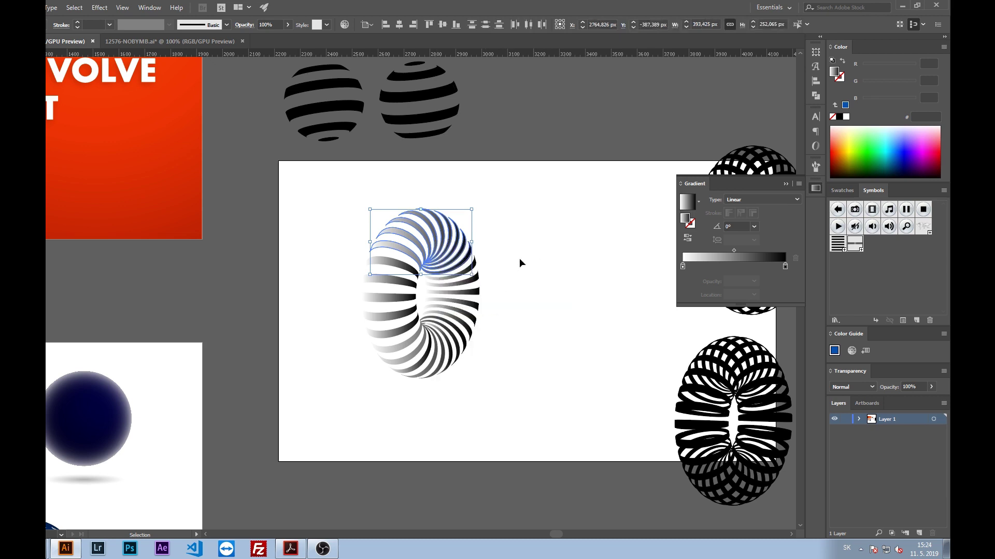
left_click(519, 263)
key("ctrl+y")
key("ctrl+y")
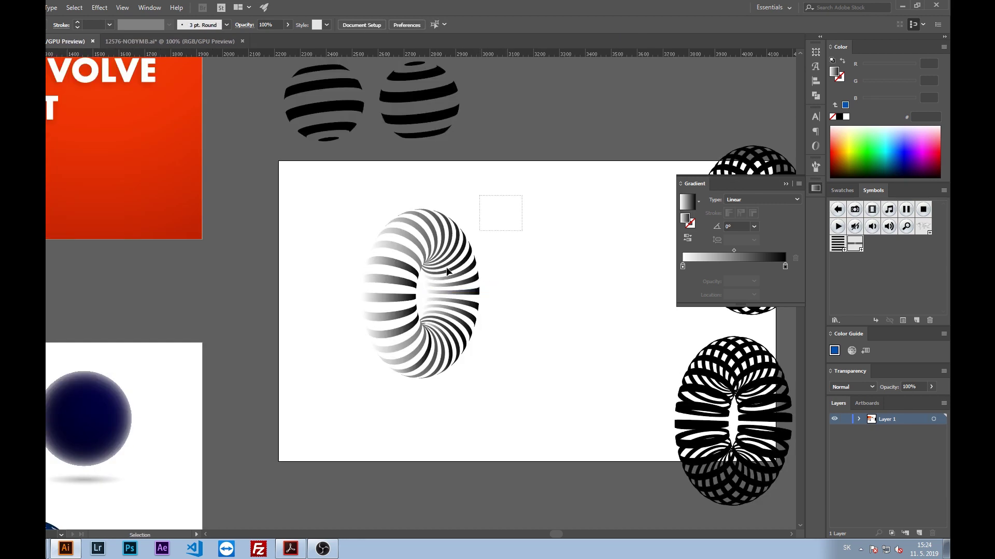
left_click_drag(522, 195, 362, 394)
Move the torus up beside the striped spheres
key("a")
left_click(553, 364)
key("v")
scroll(553, 364, "down", 1)
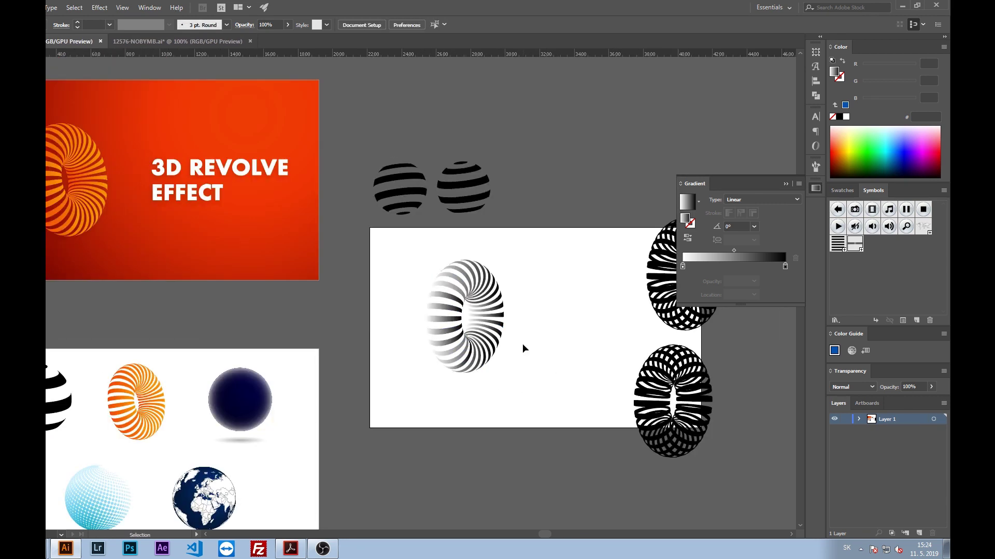
mouse_move(505, 290)
left_mouse_down()
mouse_move(562, 249)
mouse_move(582, 130)
left_mouse_up()
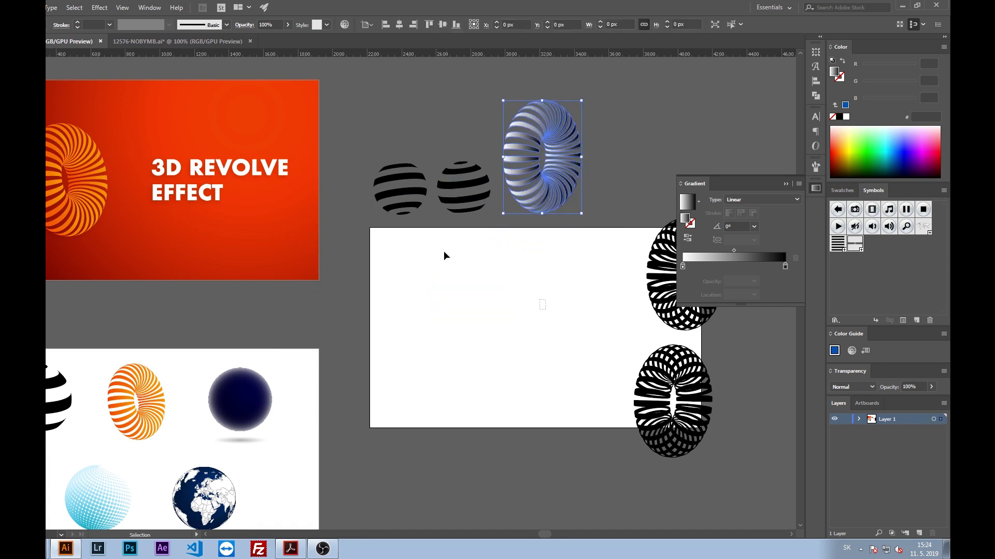
left_click(543, 304)
Delete the lower and upper black tori near the blank artboard
scroll(402, 357, "down", 1)
scroll(462, 304, "right", 1)
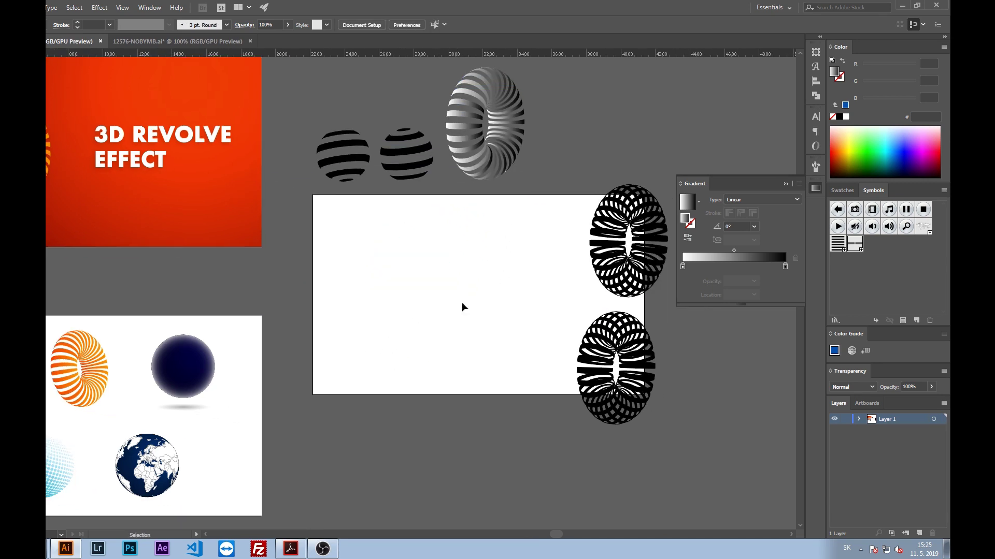
left_click_drag(558, 213, 612, 420)
key("Delete")
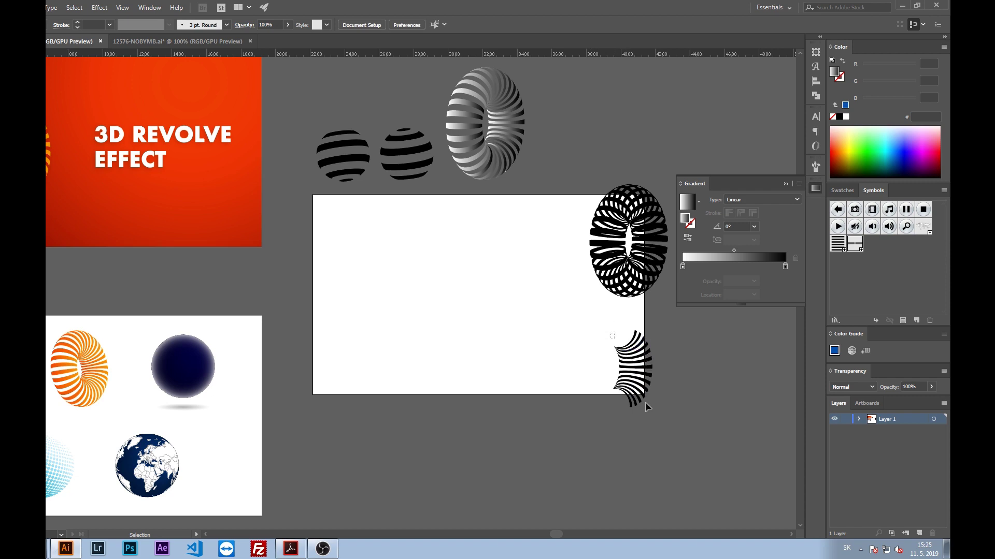
left_click(615, 402)
key("Delete")
left_click(637, 217)
key("Delete")
Delete the grey striped torus and striped spheres, then collapse the Gradient panel
scroll(539, 235, "left", 1)
left_click(565, 140)
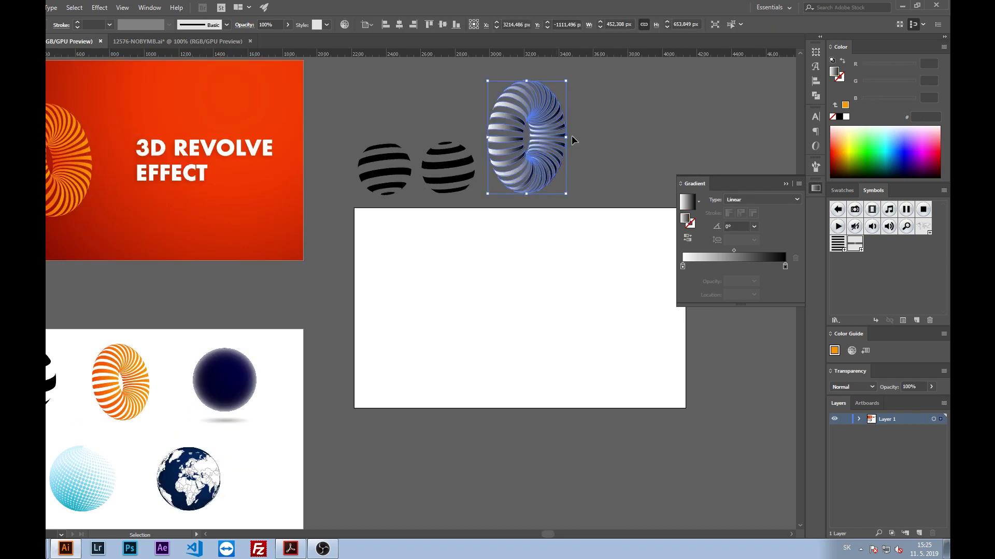
key("Delete")
scroll(422, 258, "down", 1)
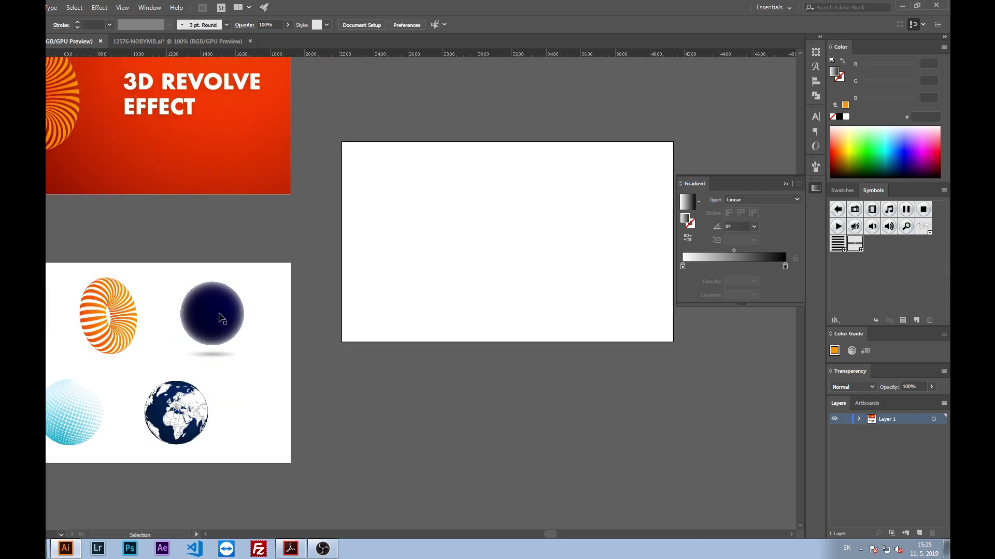
left_click(220, 317)
left_click(356, 338)
scroll(377, 293, "right", 1)
left_click(629, 196)
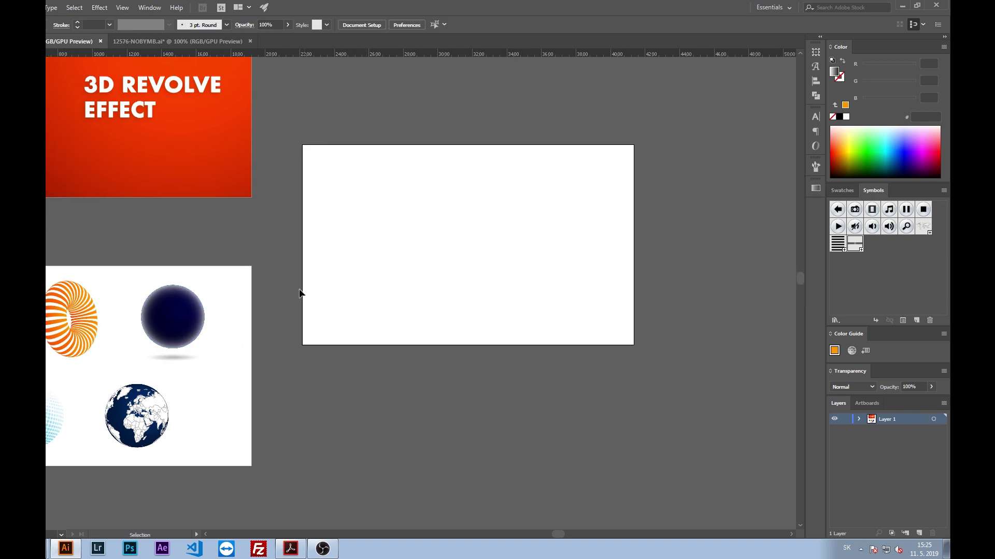
Draw an orange circle near the artboard centre and Alt-drag a copy to the right
left_click(171, 358)
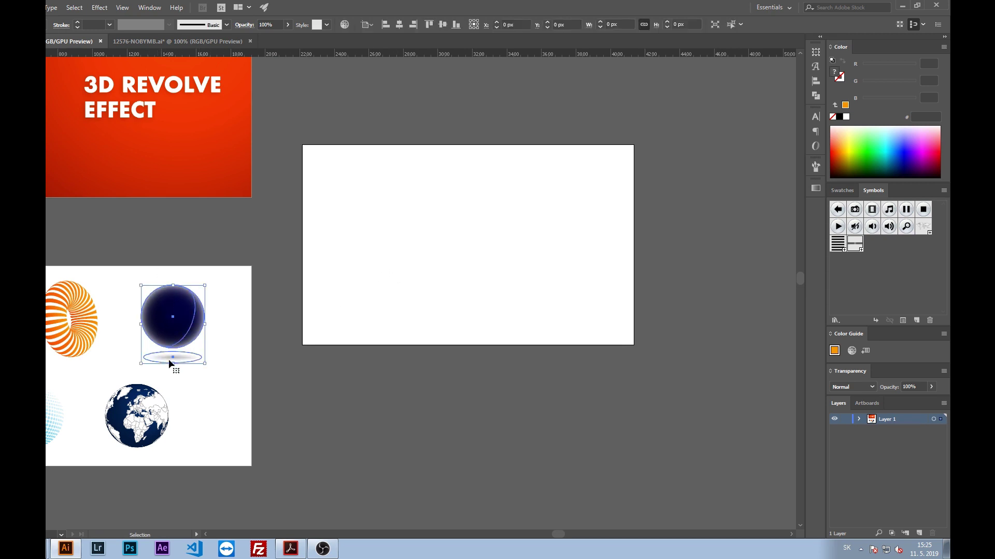
left_click(425, 238)
key("l")
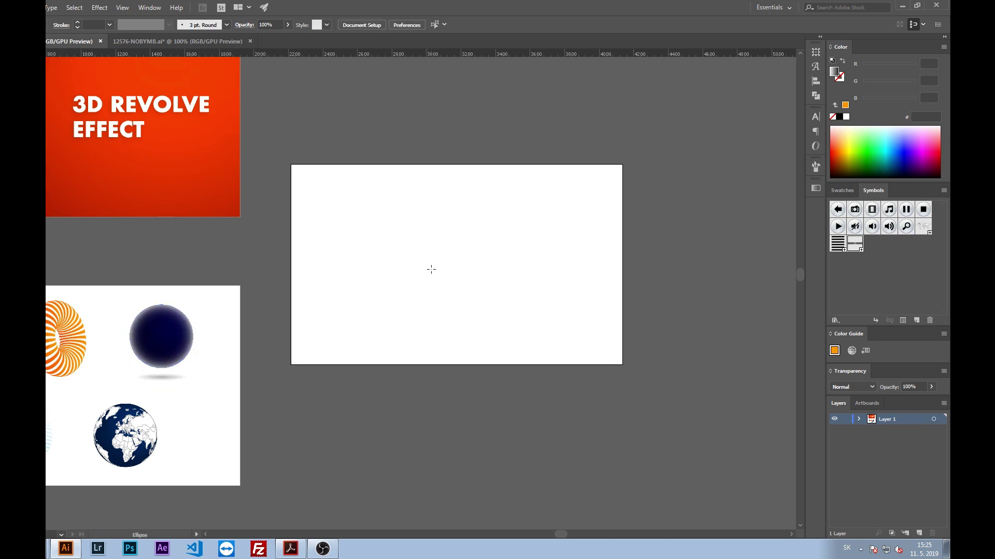
left_click_drag(431, 269, 496, 205)
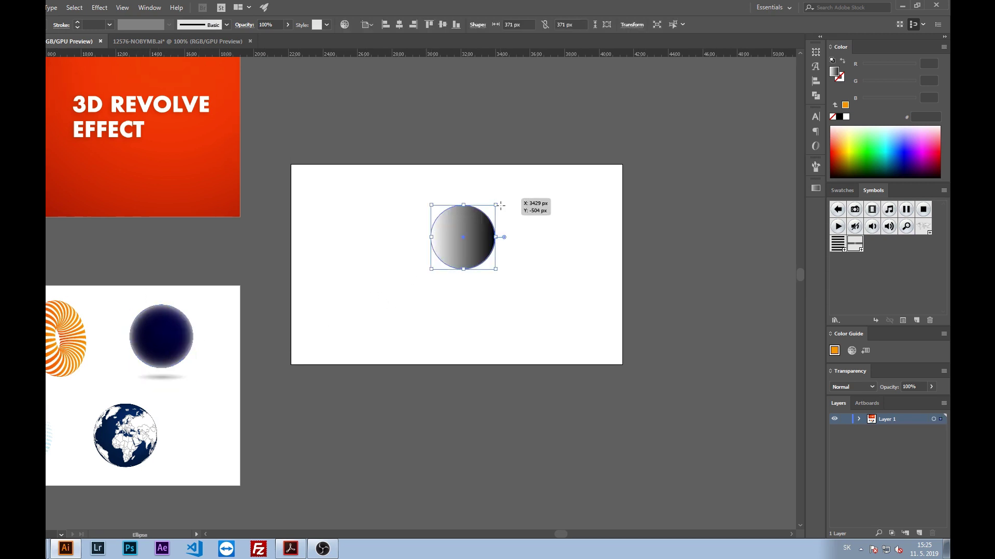
left_click(845, 105)
left_click_drag(471, 247, 641, 240)
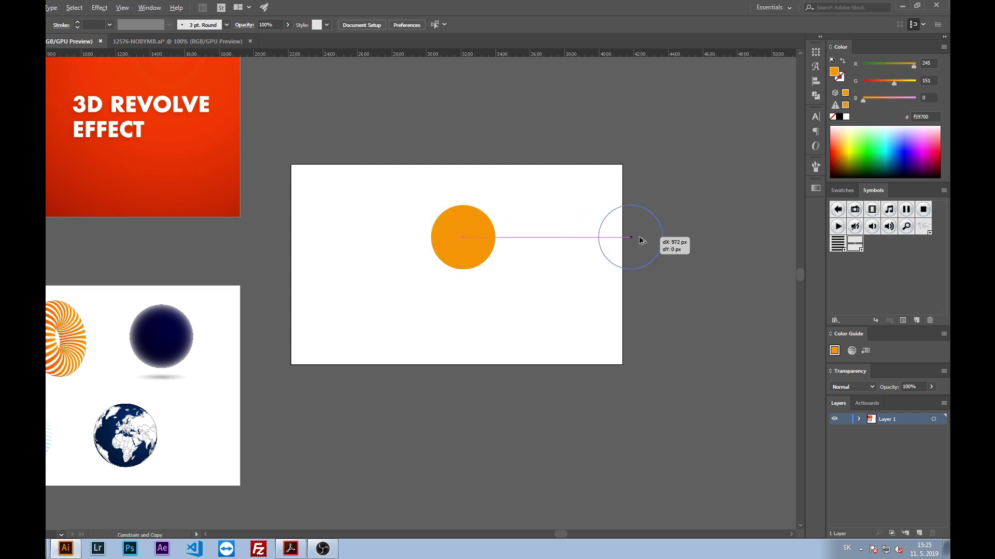
left_click(539, 282)
Delete the circle's left anchor to make a half-circle and fill it dark navy
left_click_drag(477, 241, 426, 250)
left_click(513, 207)
left_click(415, 239)
key("a")
key("Delete")
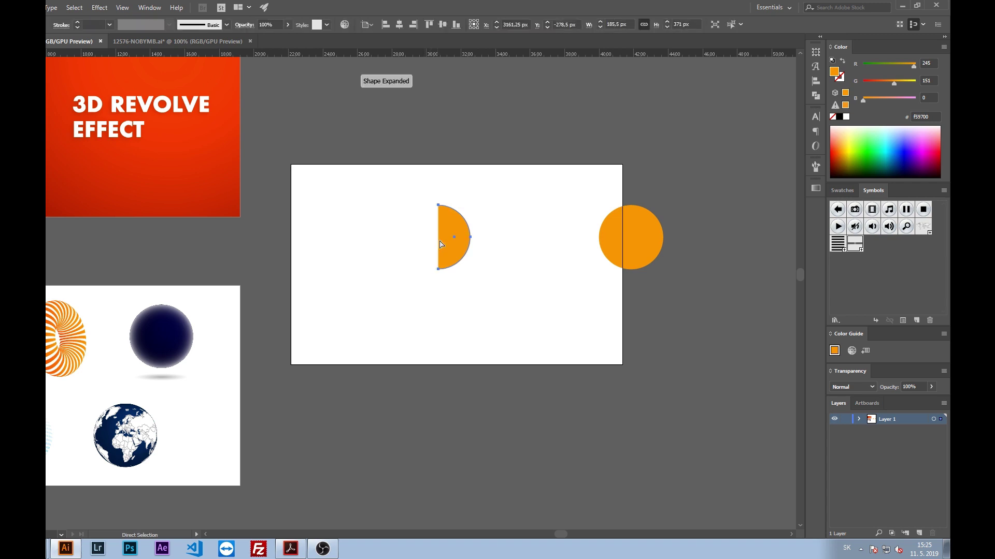
key("v")
left_click(906, 162)
left_click_drag(905, 154, 902, 161)
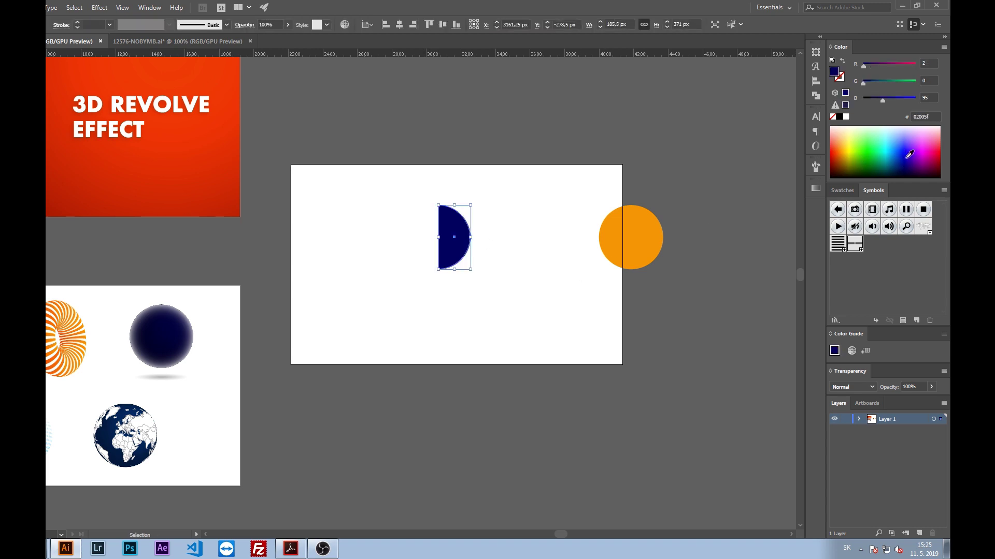
left_click(513, 178)
left_click(451, 238)
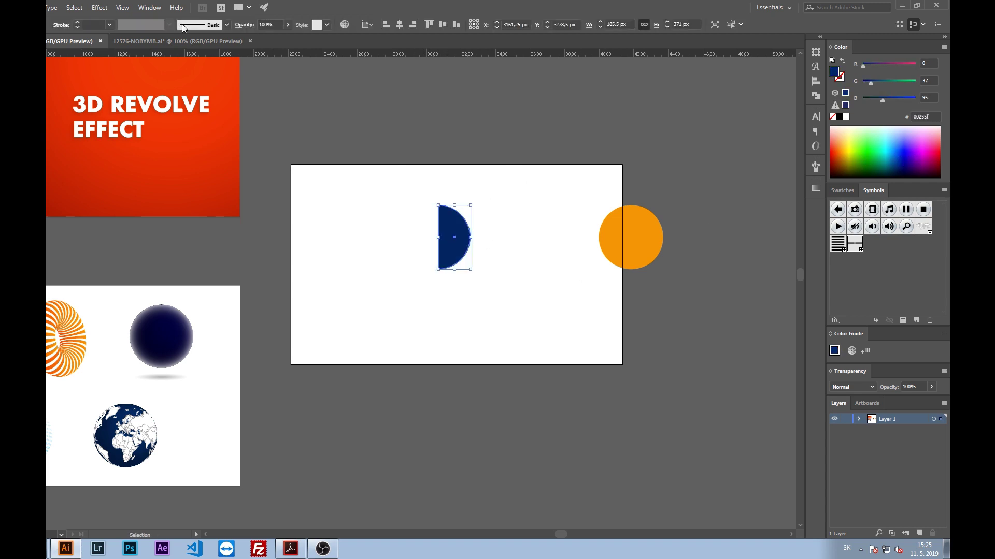
left_click(122, 7)
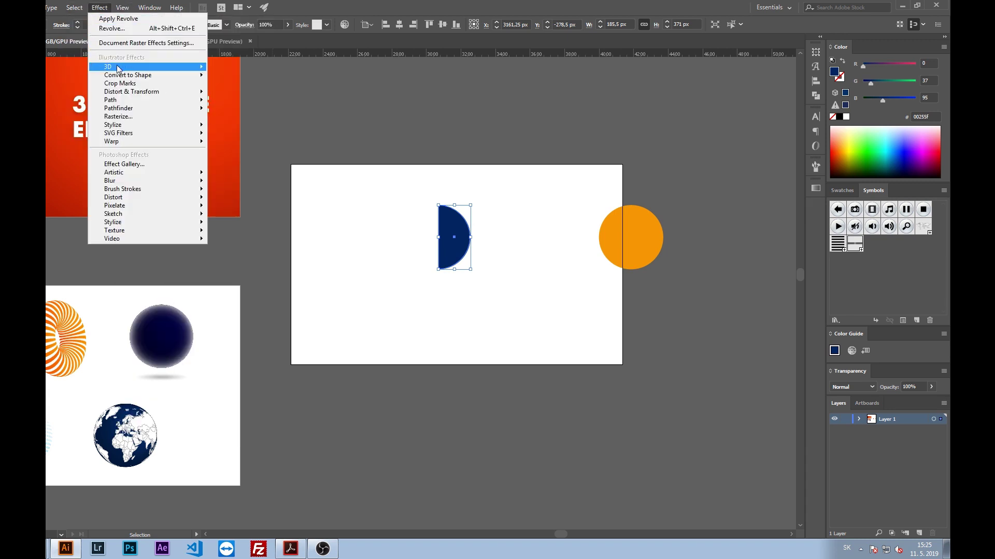
Revolve the half-circle with 3D Revolve, Preview on and Diffuse Shading surface
left_click(260, 76)
left_click(684, 346)
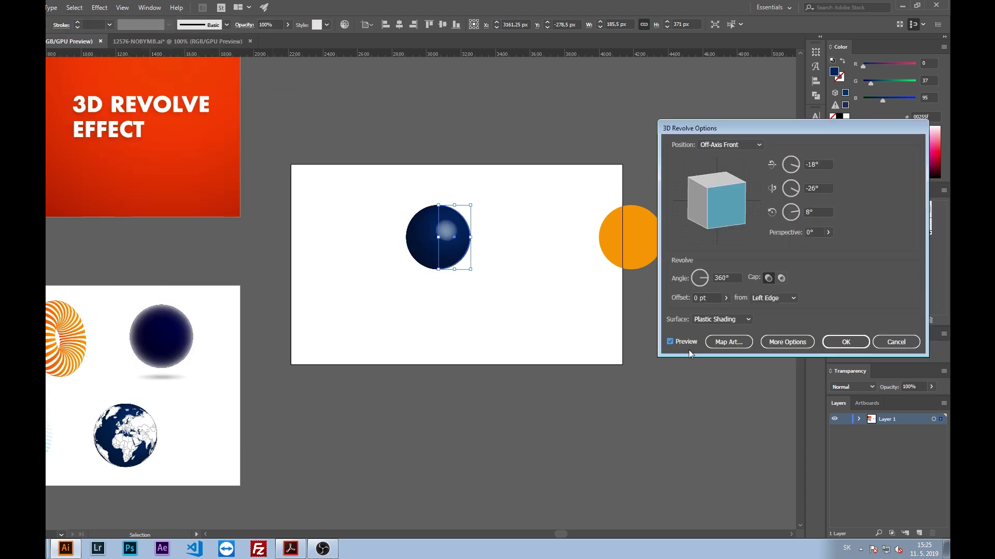
left_click(720, 319)
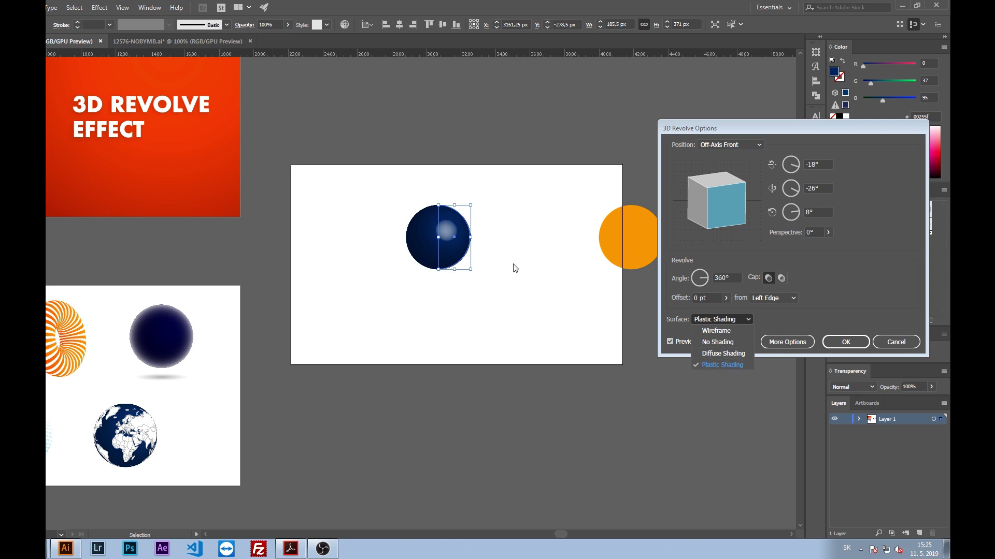
left_click(724, 353)
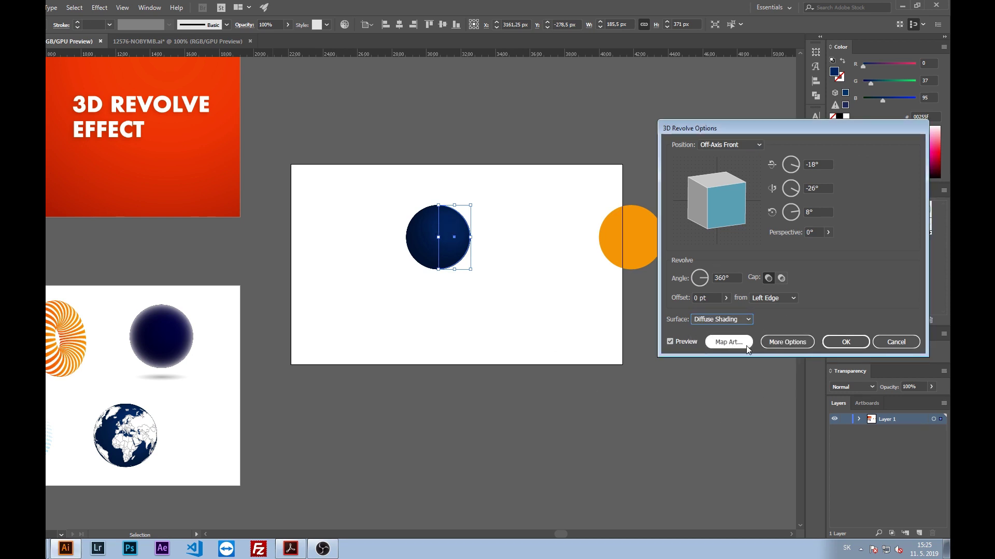
left_click(845, 342)
left_click(527, 298)
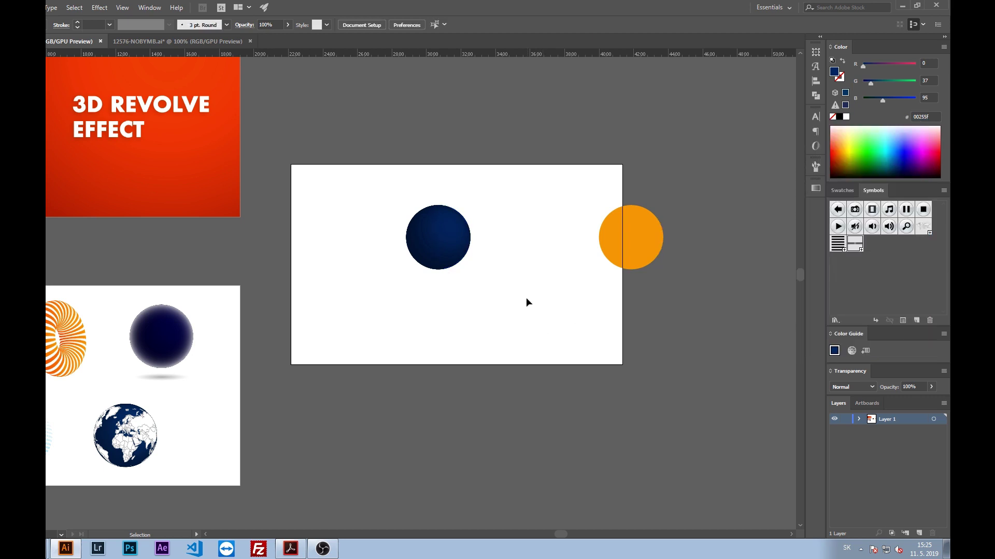
scroll(476, 275, "up", 1)
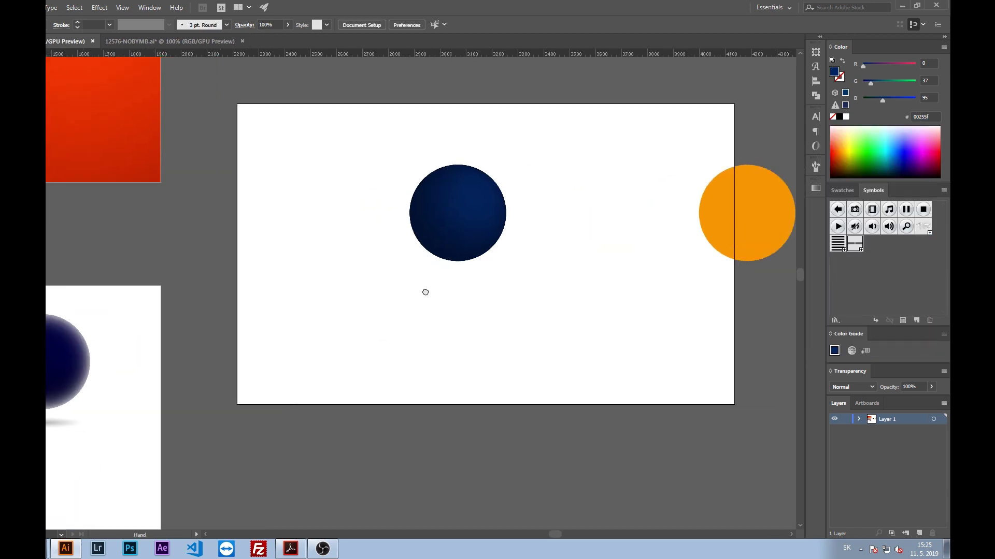
Duplicate the orange circle into the artboard centre with a white-to-black radial gradient
left_click(720, 209)
left_click_drag(726, 212, 536, 291)
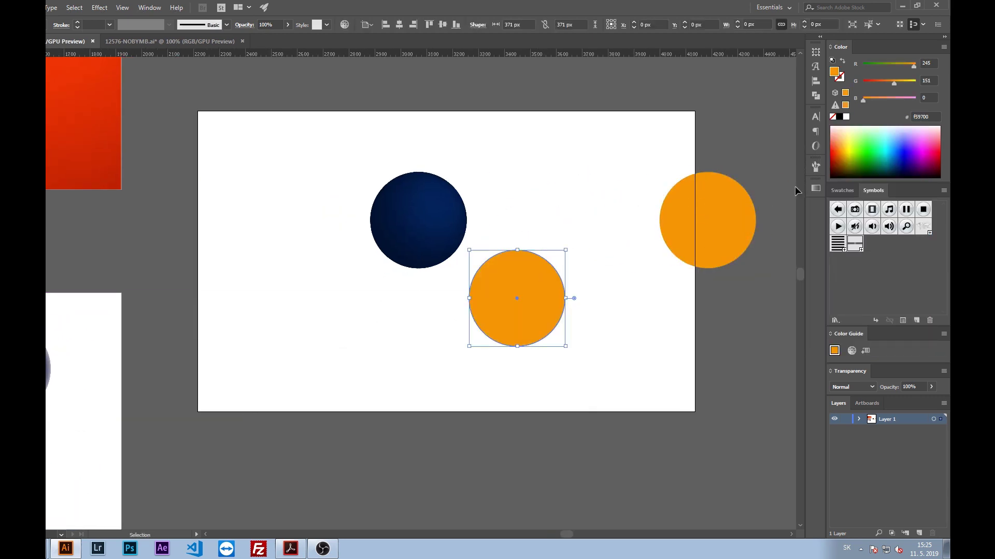
left_click(816, 188)
left_click(727, 263)
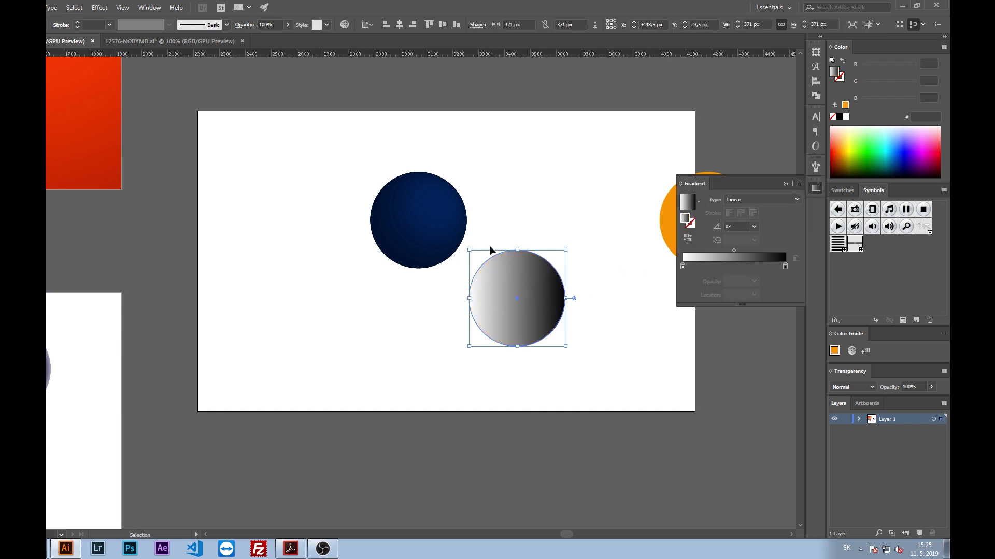
left_click(754, 200)
left_click(758, 220)
Reverse the radial gradient to a black centre, tint the outer stop light blue, midpoint 87%
key("g")
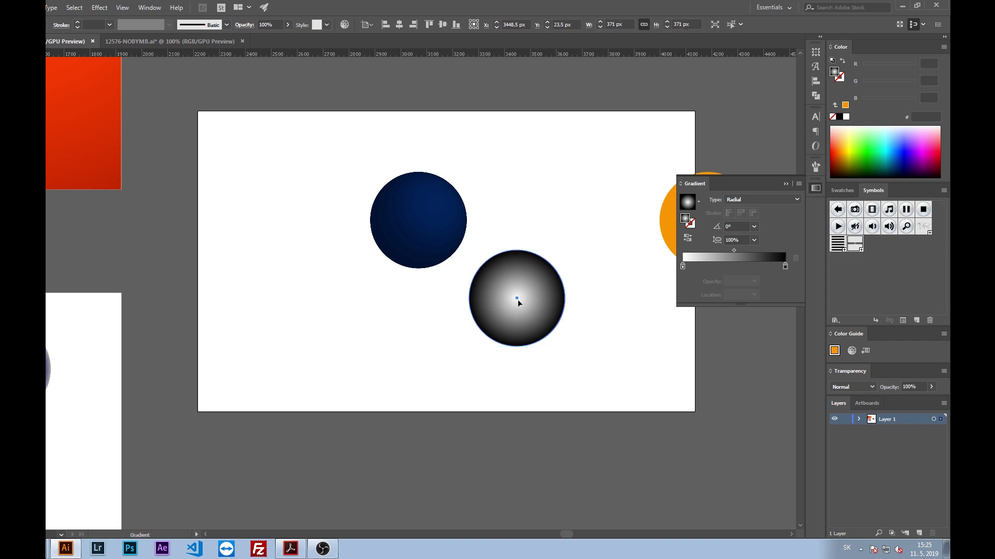
left_click(764, 200)
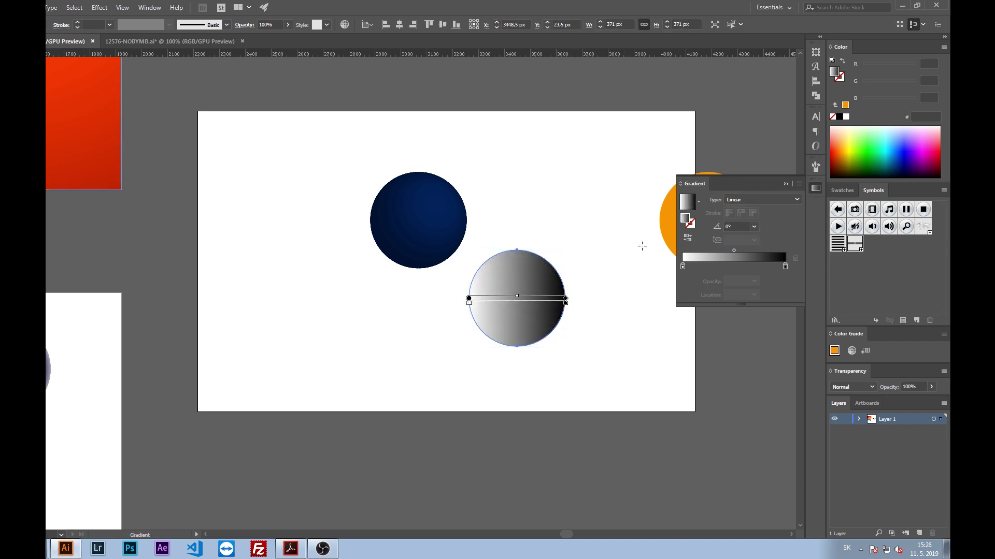
left_click(762, 200)
left_click(751, 222)
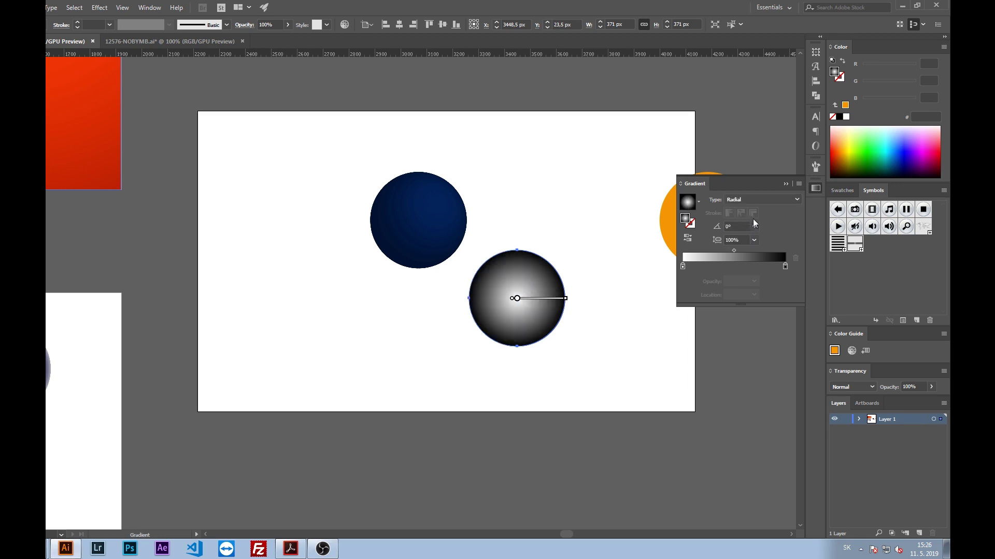
left_click(687, 240)
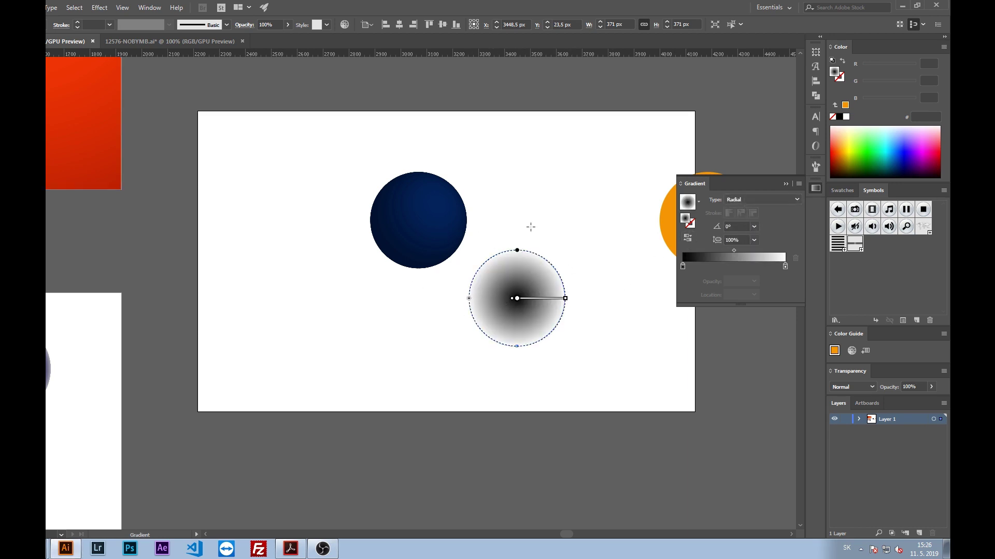
double_click(785, 267)
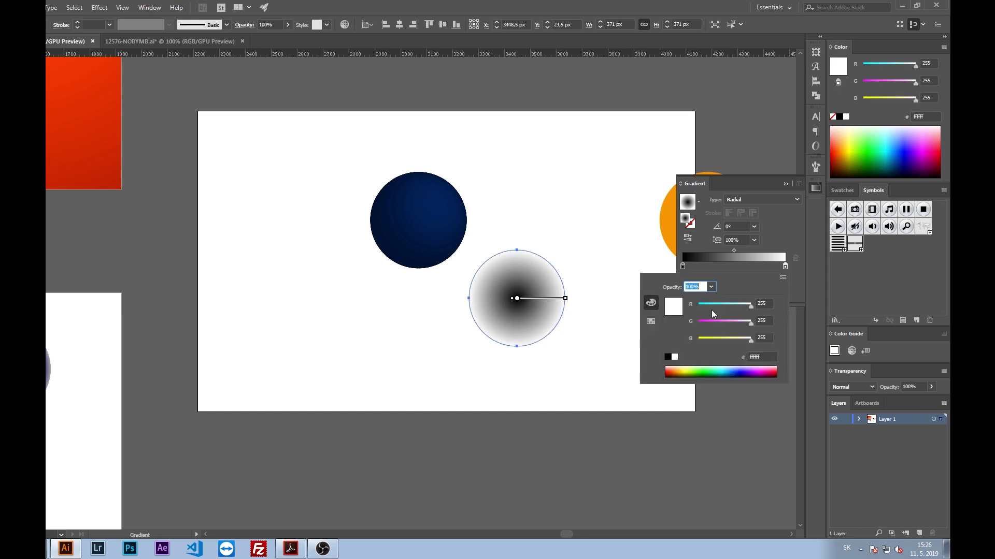
left_click(741, 305)
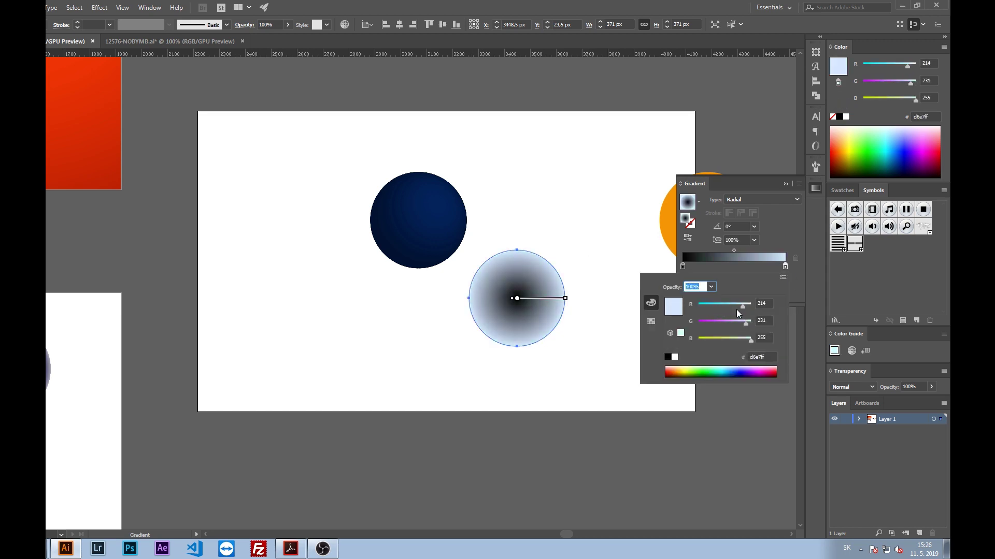
left_click_drag(734, 251, 771, 251)
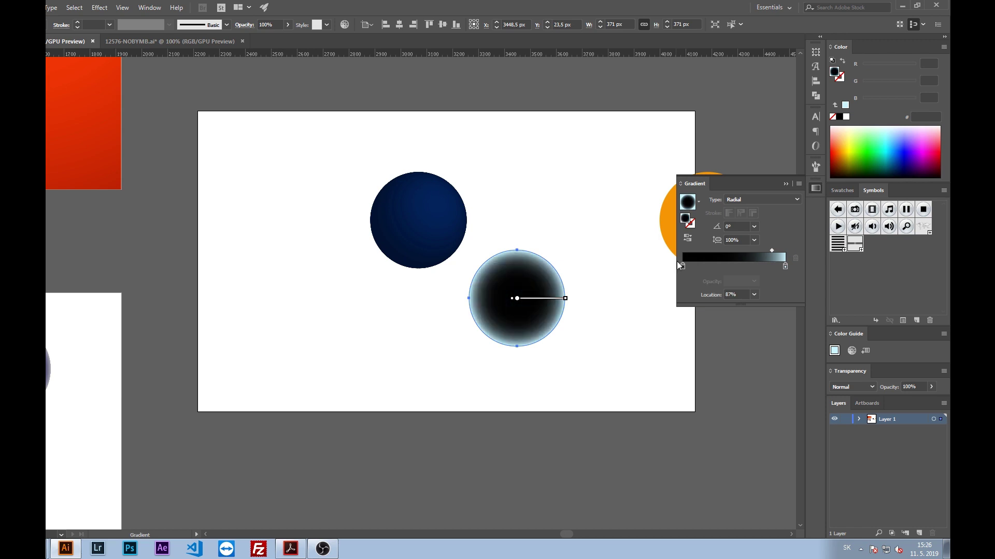
Align the black gradient circle horizontally and vertically centred on the navy sphere
left_click(577, 271)
left_click(518, 295)
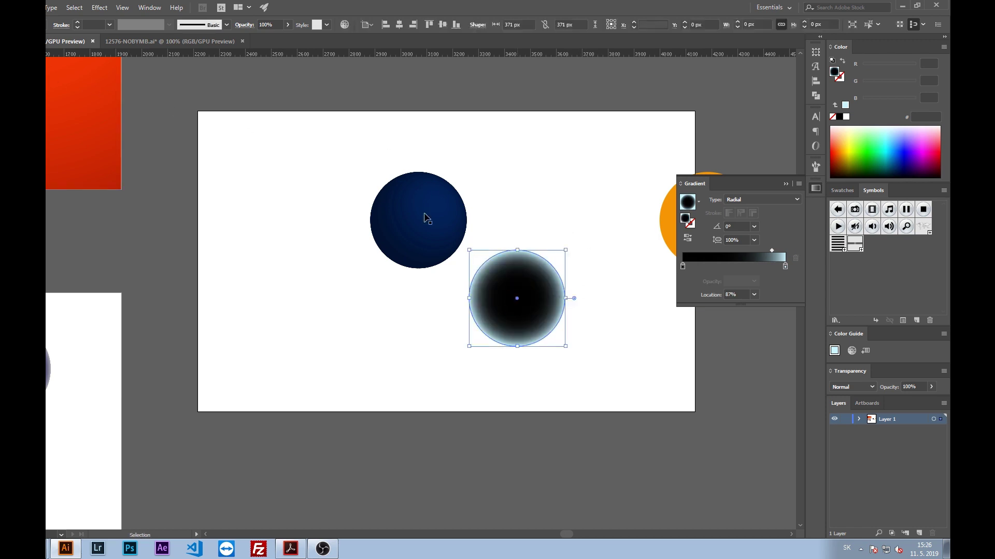
left_click(424, 218, "shift")
left_click(396, 27)
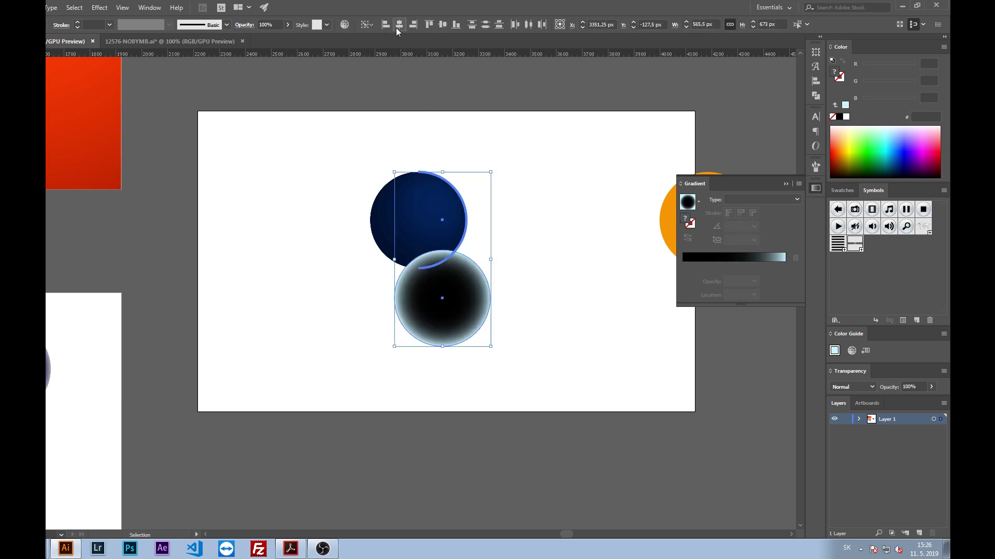
left_click(442, 27)
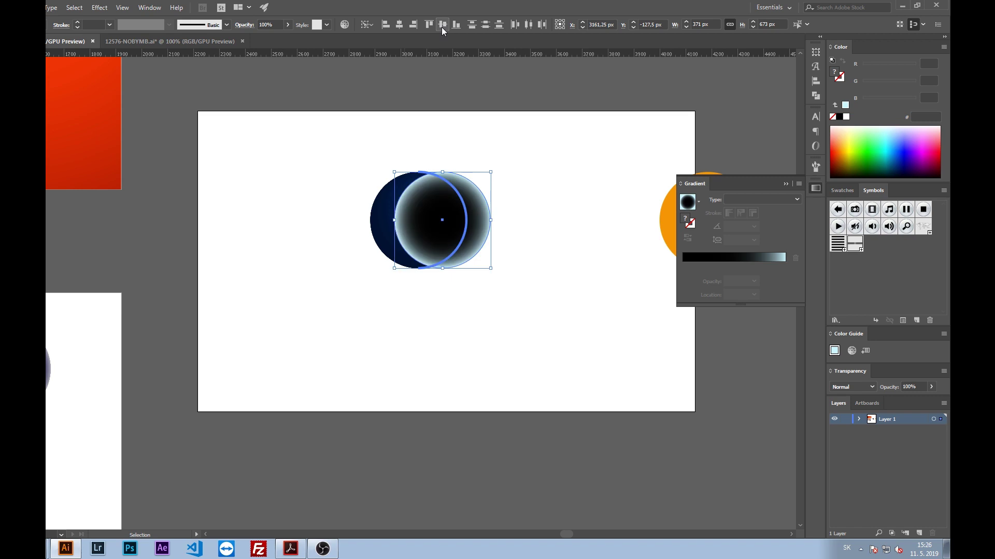
left_click(414, 24)
Check the circles in Outline view and drag the gradient circle off the blue one
key("a")
left_click(491, 203)
key("ctrl+y")
key("ctrl+y")
left_click_drag(419, 220, 565, 221)
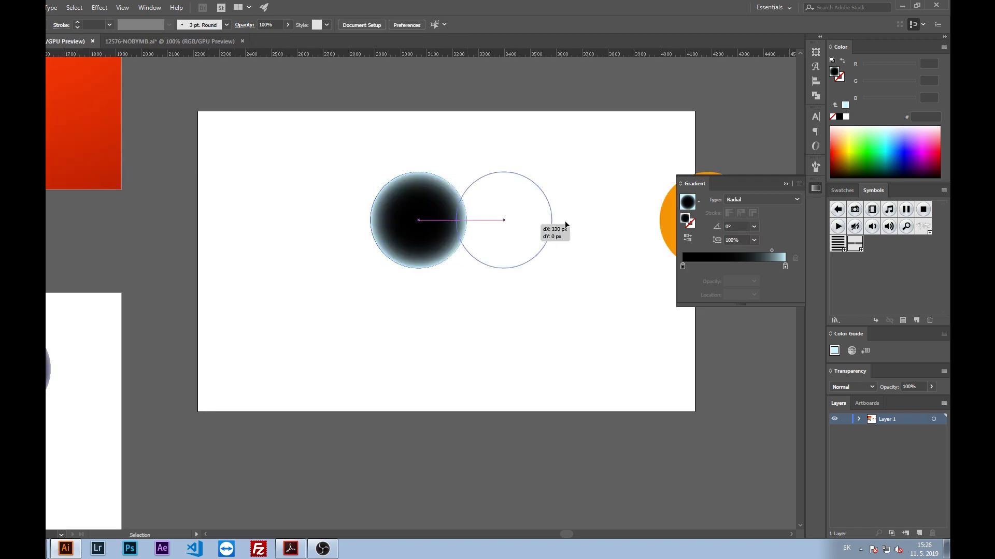
key("ctrl+y")
key("ctrl+y")
Restore the circle's alignment and set its blend mode to Screen
key("ctrl+z")
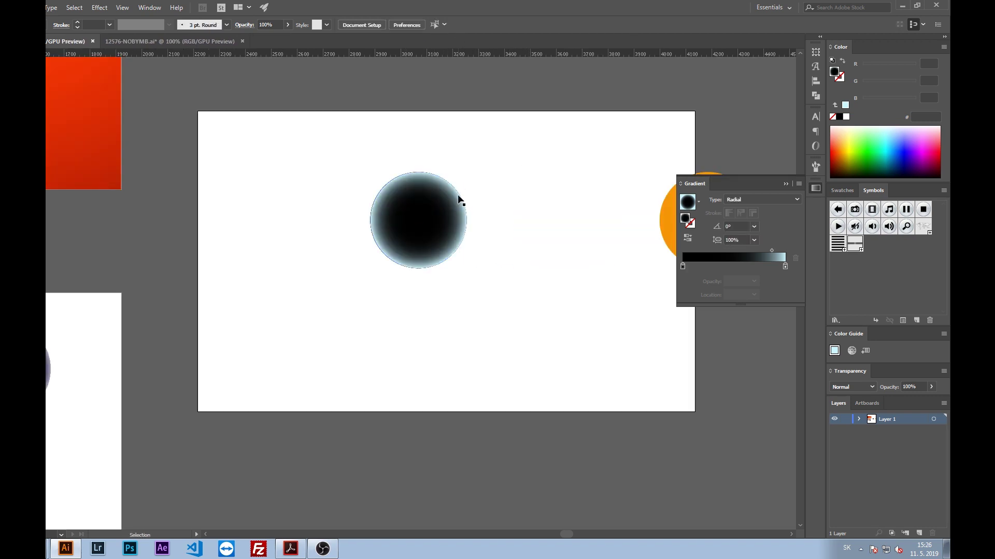
key("v")
left_click(852, 387)
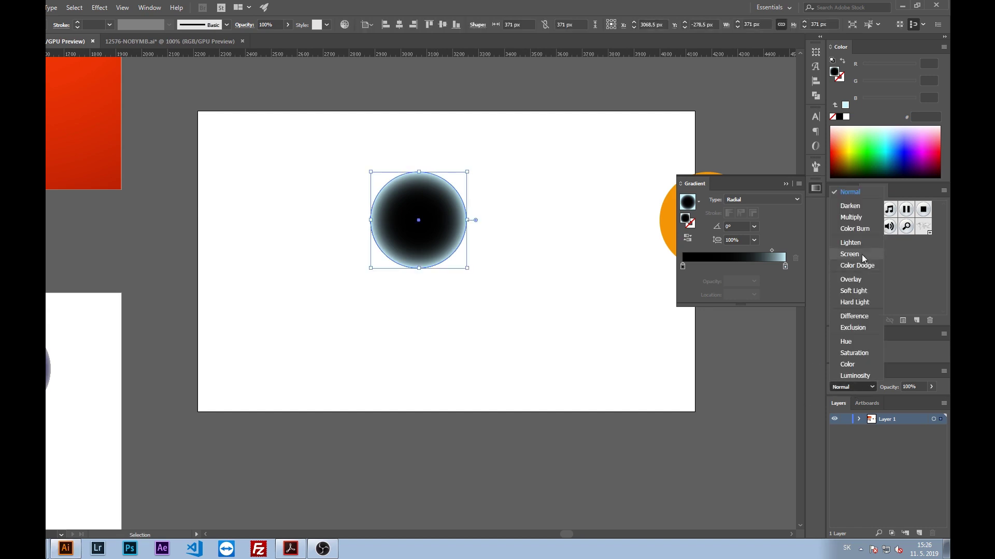
left_click(844, 254)
left_click(567, 277)
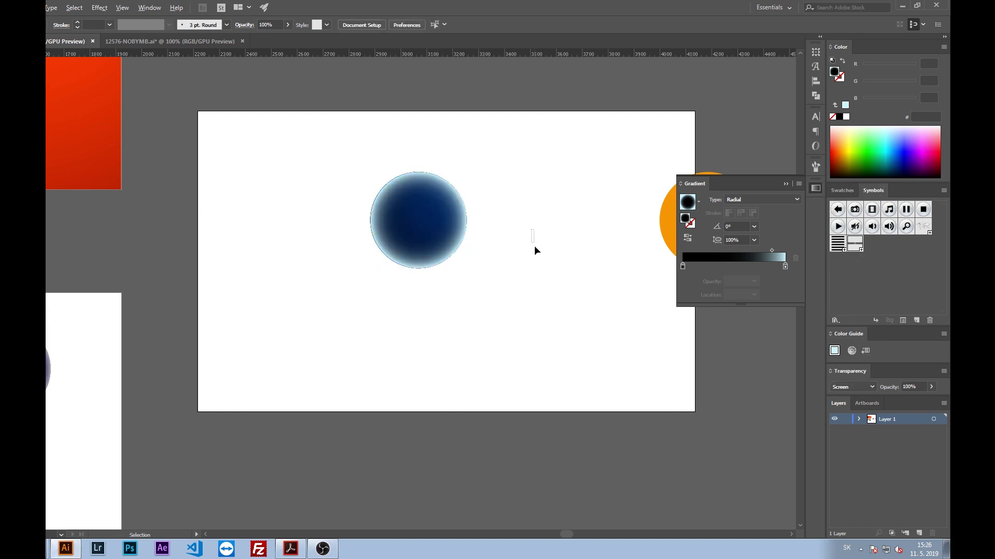
left_click(464, 213)
Lighten the outer gradient stop to pale blue ebf6ff and check the edge zoomed in
double_click(785, 266)
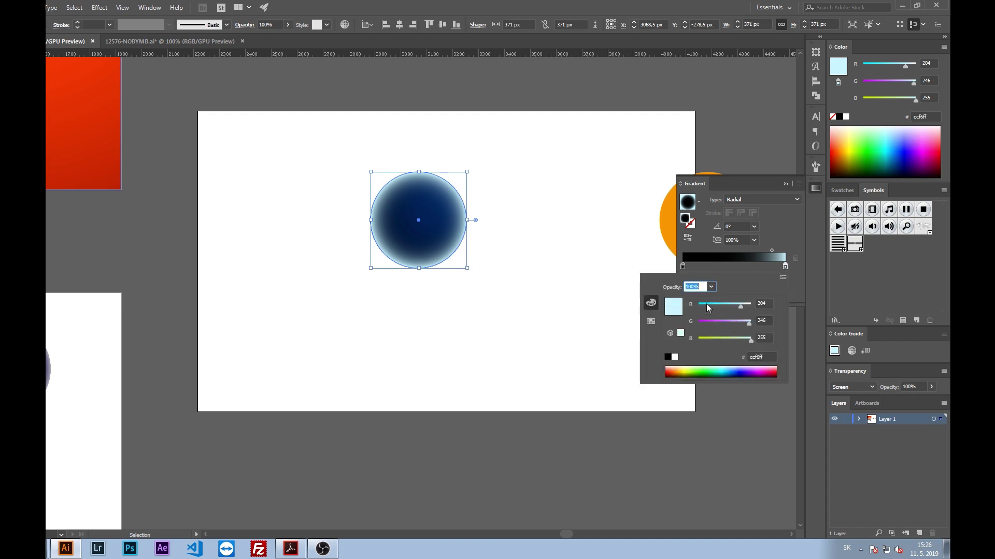
left_click(485, 238)
left_click(396, 288)
key("ctrl+plus")
key("ctrl+plus")
key("ctrl+plus")
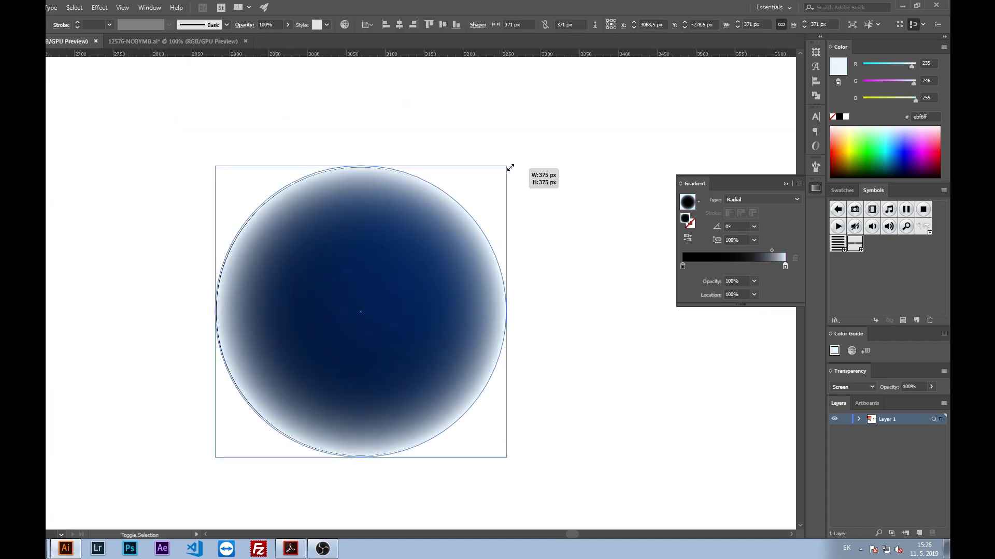
left_click(562, 158)
key("ctrl+minus")
key("ctrl+minus")
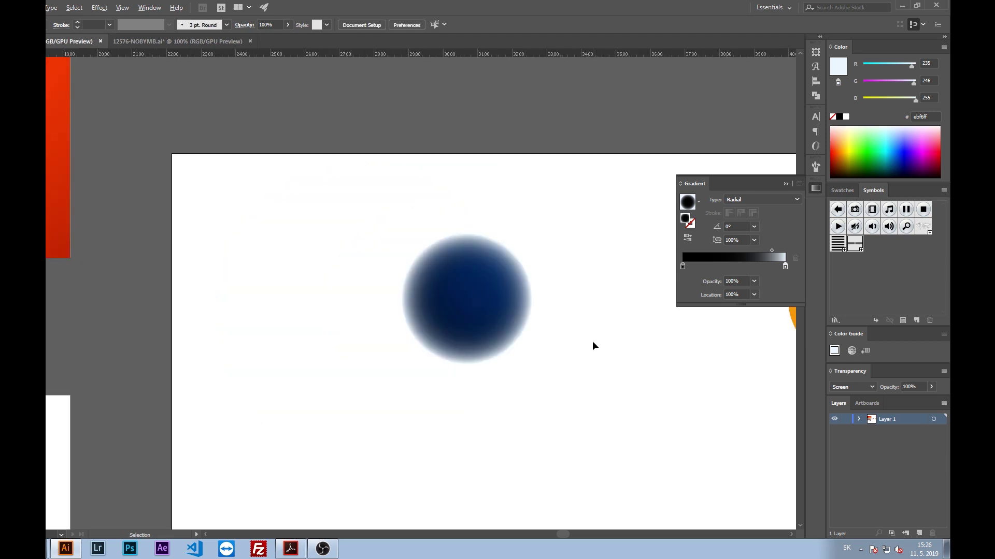
Lower the gradient circle's opacity to 70%
left_click(416, 229)
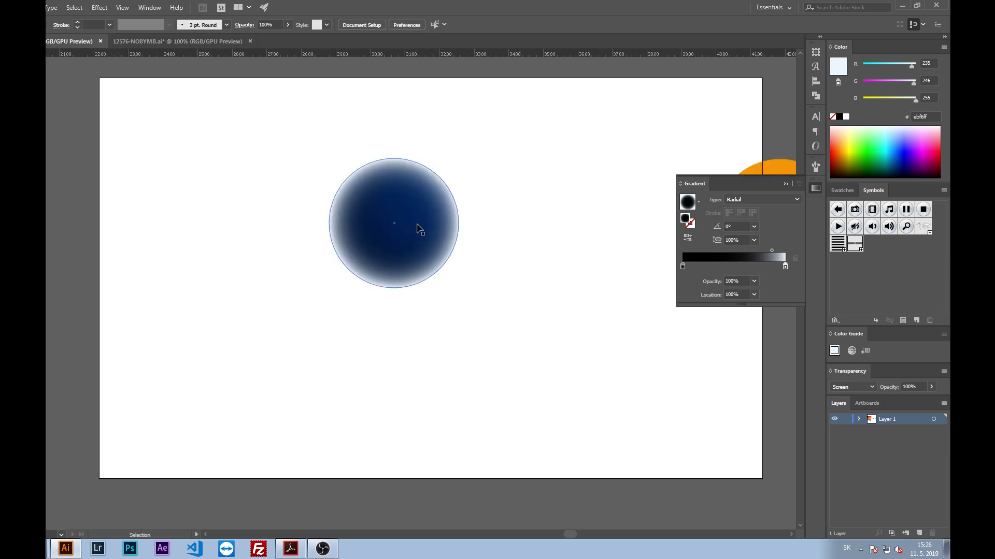
left_click(931, 387)
left_click_drag(930, 400, 918, 403)
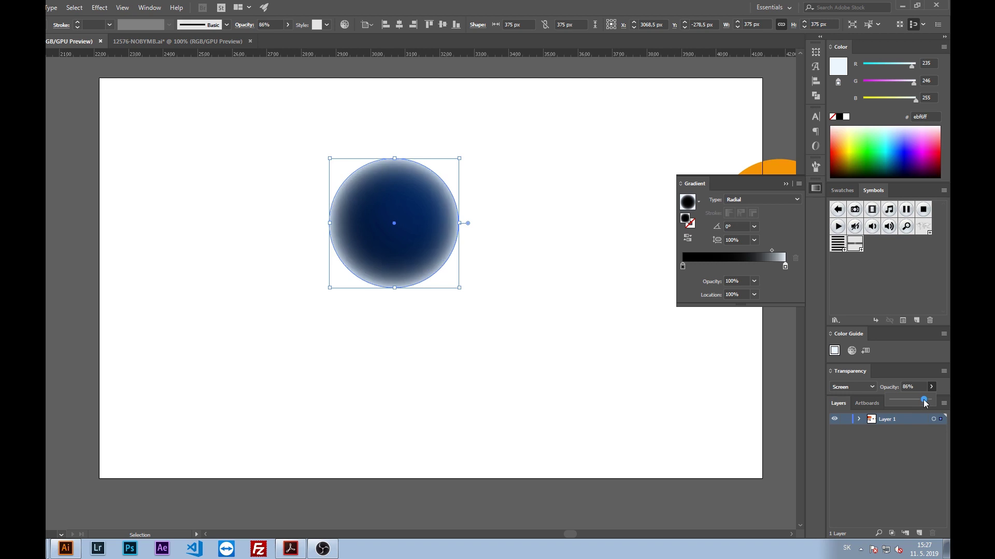
left_click(559, 256)
scroll(558, 257, "down", 2)
scroll(532, 268, "right", 3)
Move the orange circle below the sphere and squash it into a flat 343×76 px ellipse
left_click_drag(533, 269, 433, 321)
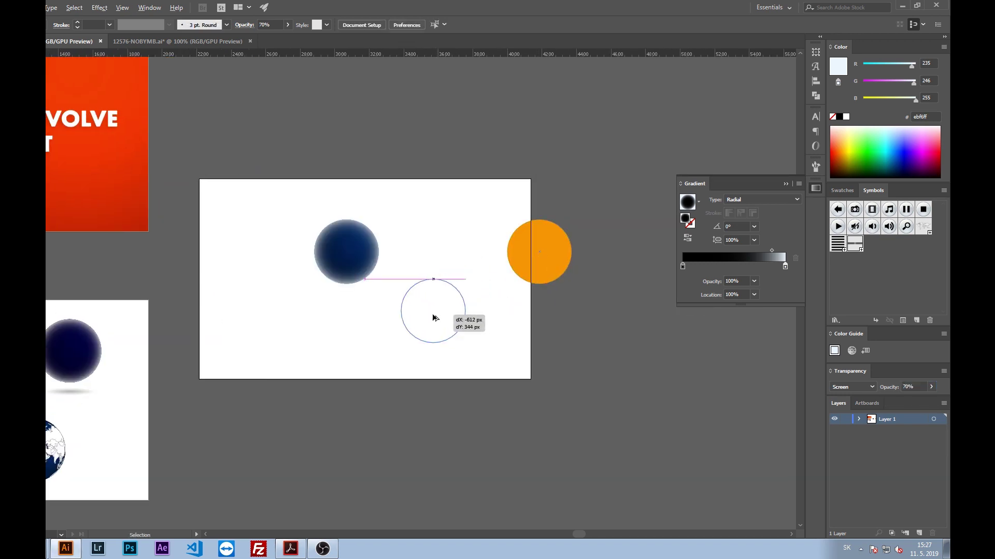
scroll(469, 282, "left", 2)
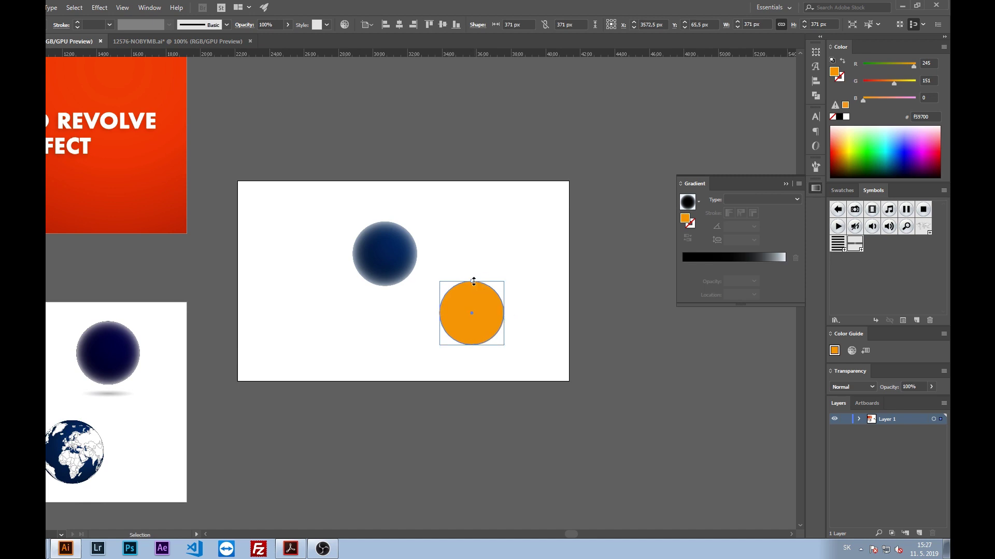
mouse_move(471, 281)
left_mouse_down()
mouse_move(472, 337)
mouse_move(492, 332)
mouse_move(415, 301)
left_mouse_up()
left_click_drag(473, 316, 468, 316)
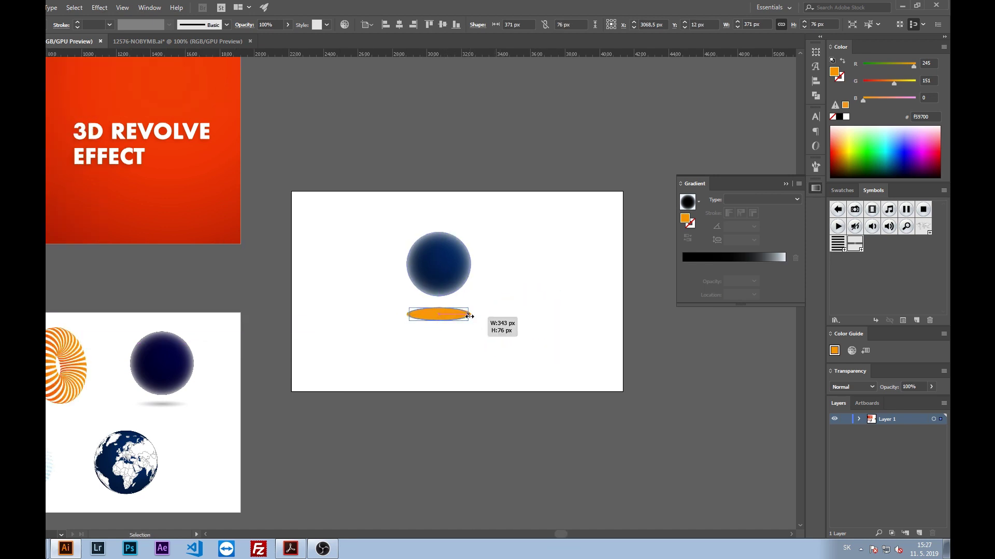
left_click(504, 311)
left_click(443, 318)
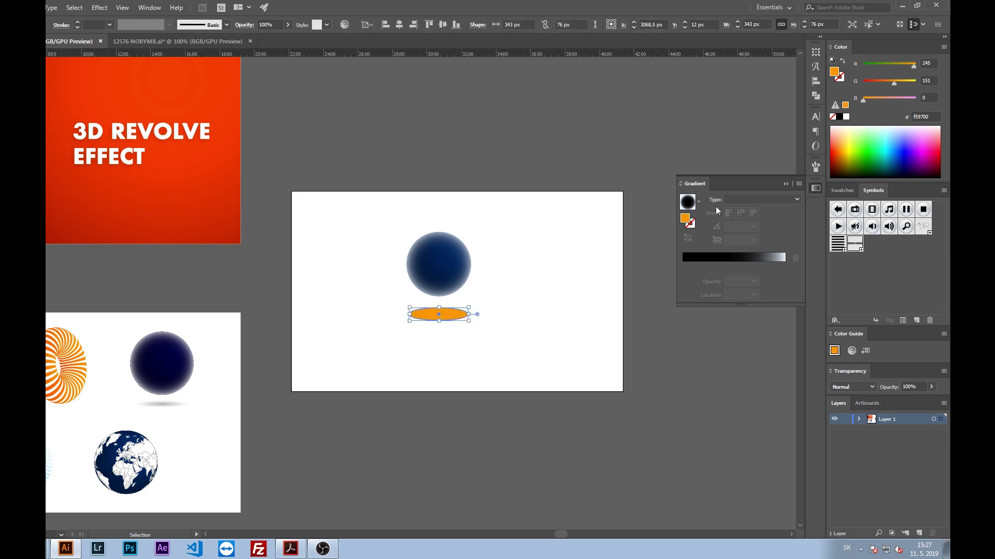
Fill the ellipse with a two-stop radial gradient, reversed so the centre is black
left_click(697, 202)
left_click(639, 245)
left_click(718, 265)
left_click_drag(718, 265, 730, 290)
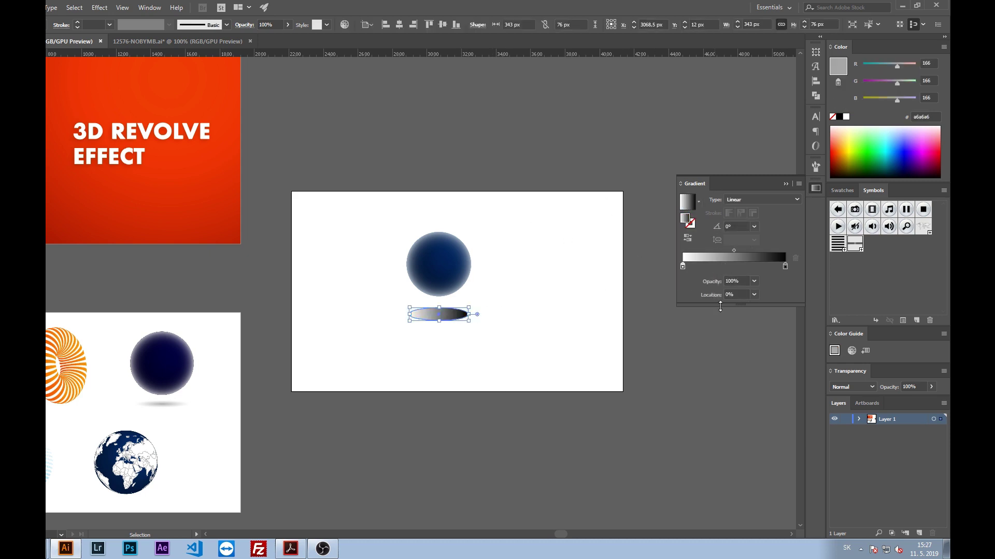
left_click(760, 200)
left_click(752, 224)
left_click(687, 238)
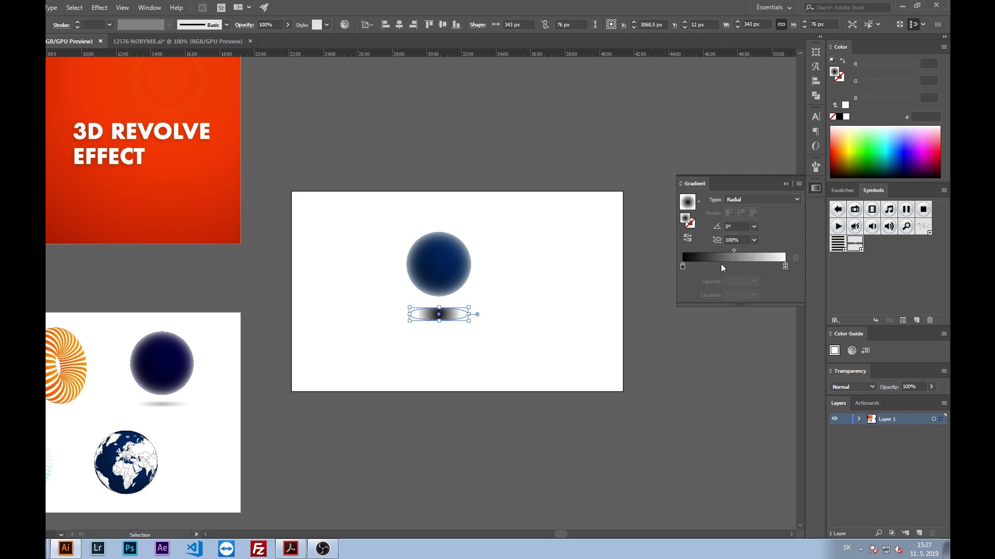
Flatten the radial gradient with the Gradient tool (G) to fit the ellipse
left_click(526, 288)
scroll(434, 314, "up", 2)
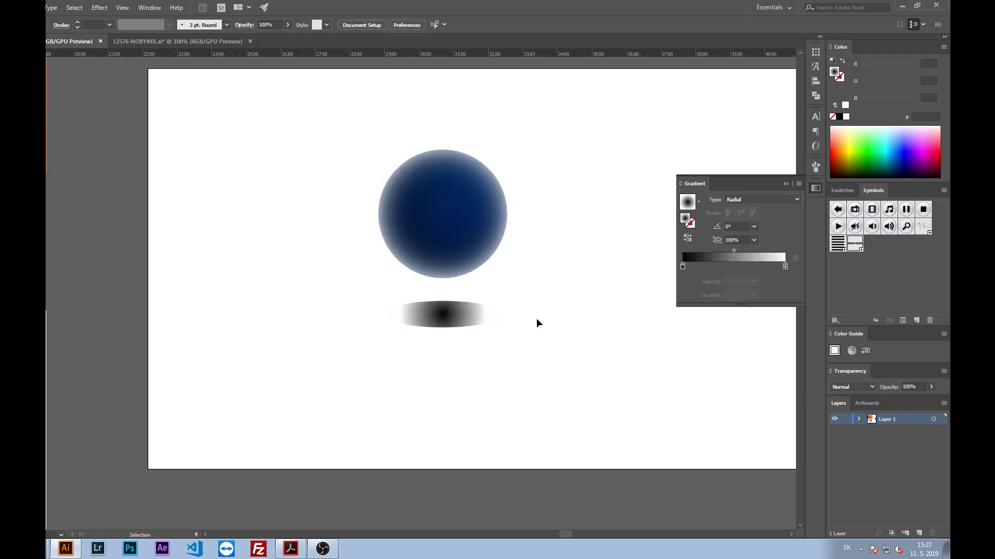
left_click(447, 316)
key("g")
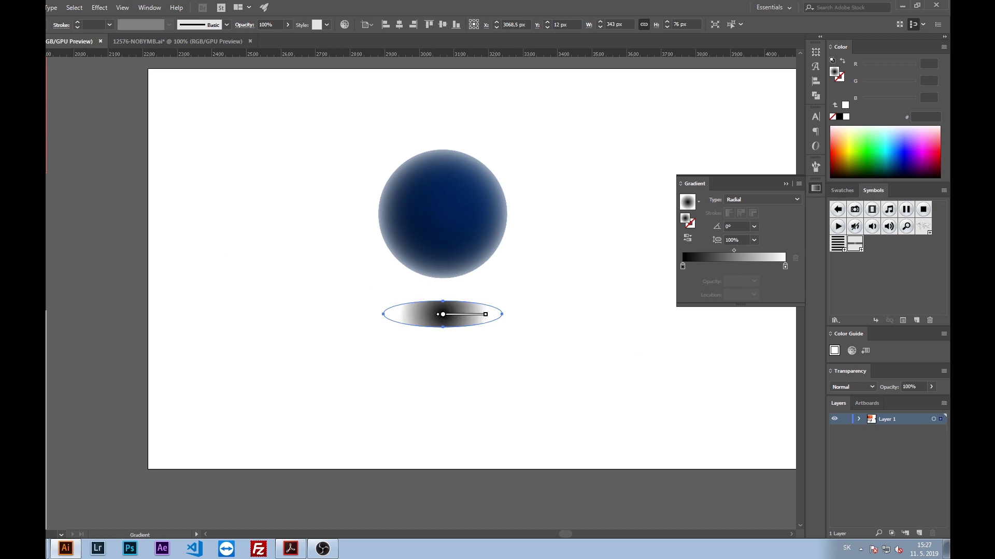
left_click_drag(443, 272, 450, 309)
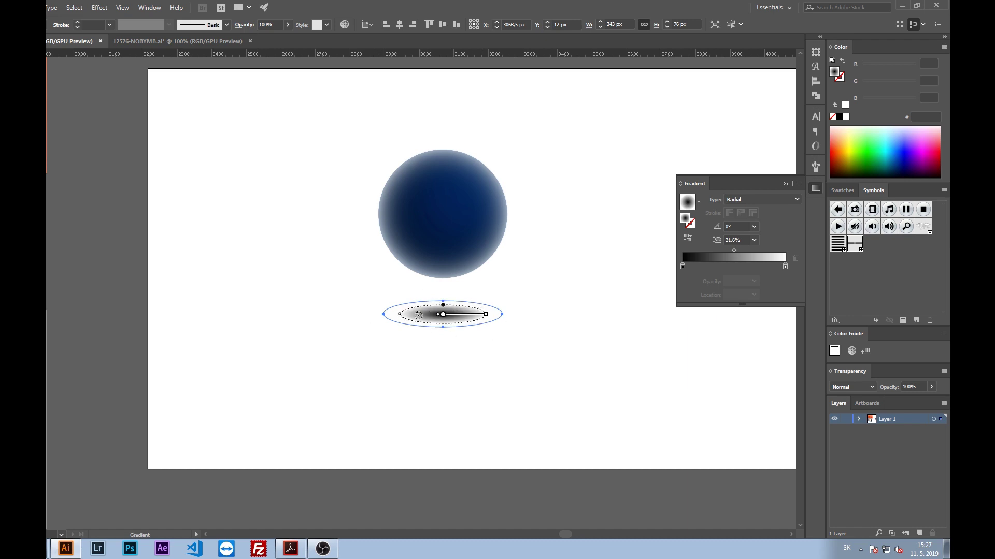
Select the shadow ellipse and set its inner gradient stop to mid grey
key("v")
left_click(563, 283)
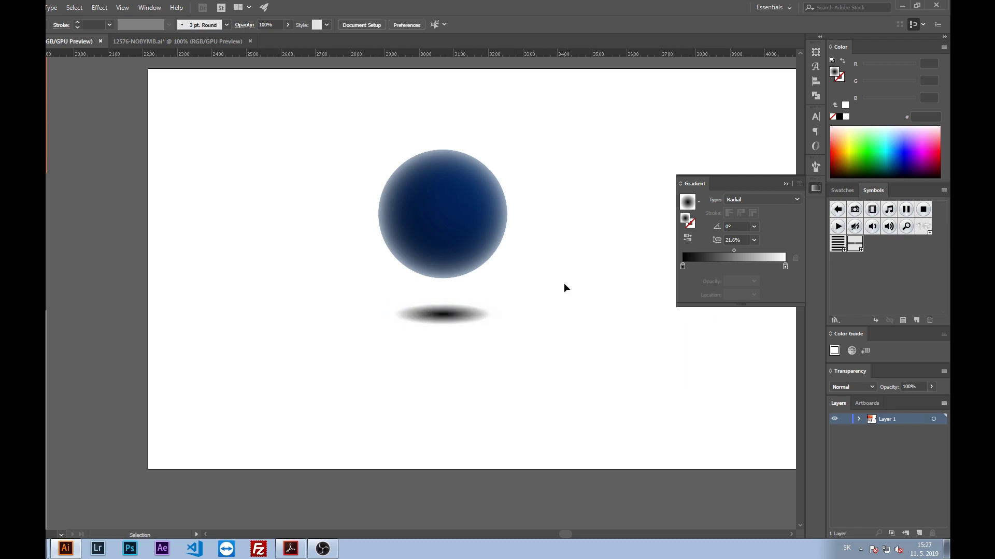
left_click_drag(564, 283, 434, 343)
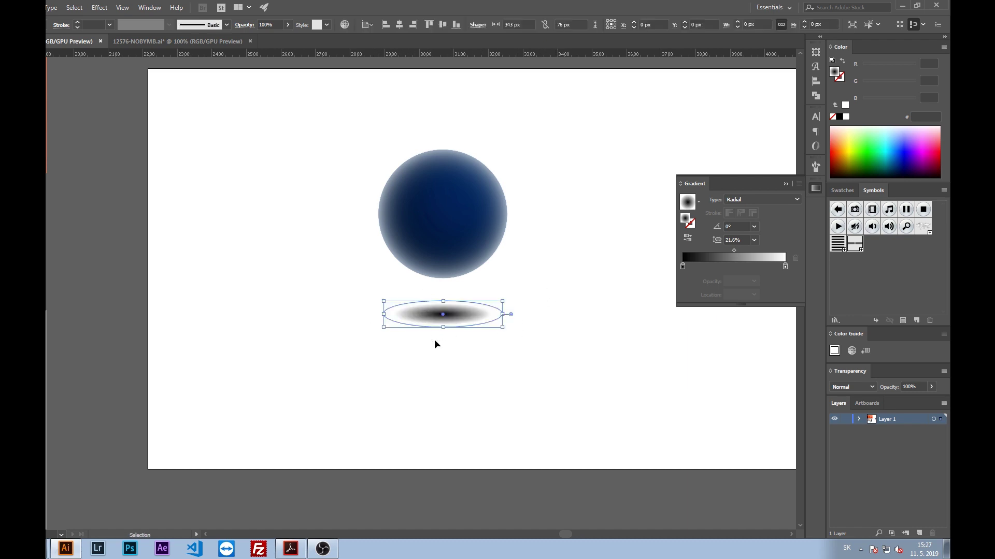
double_click(683, 267)
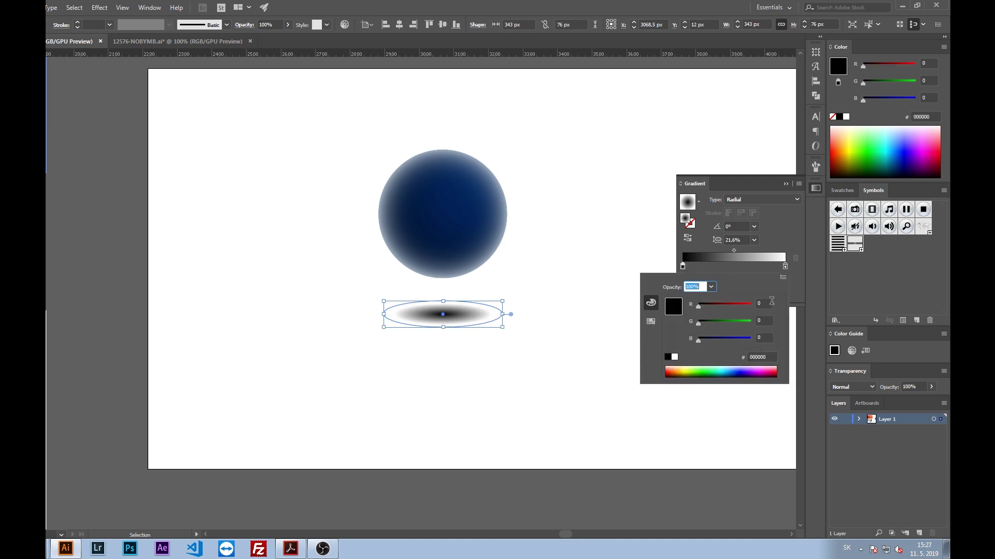
left_click(651, 321)
left_click(702, 322)
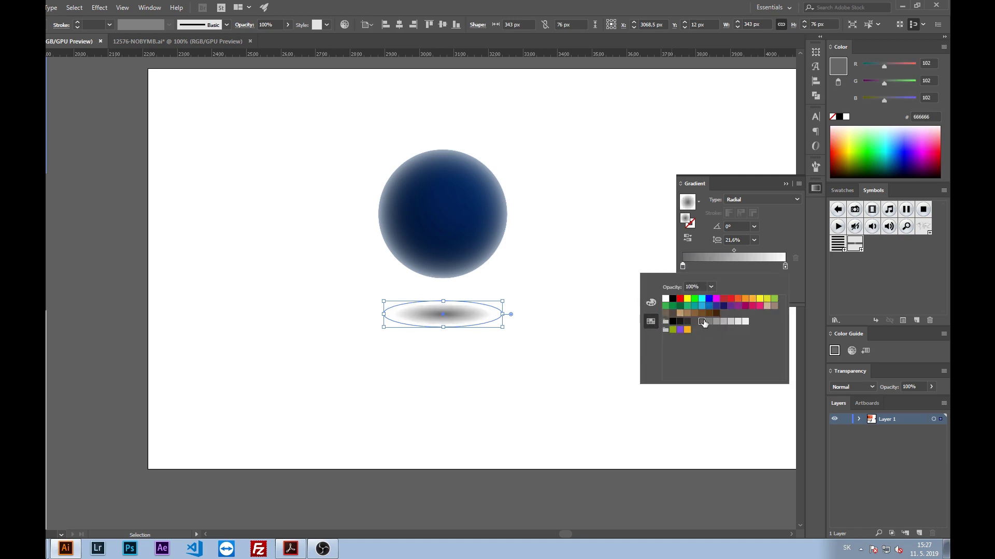
left_click(571, 268)
Set the shadow's outer gradient stop to 50% opacity
left_click(610, 262)
left_click(486, 316)
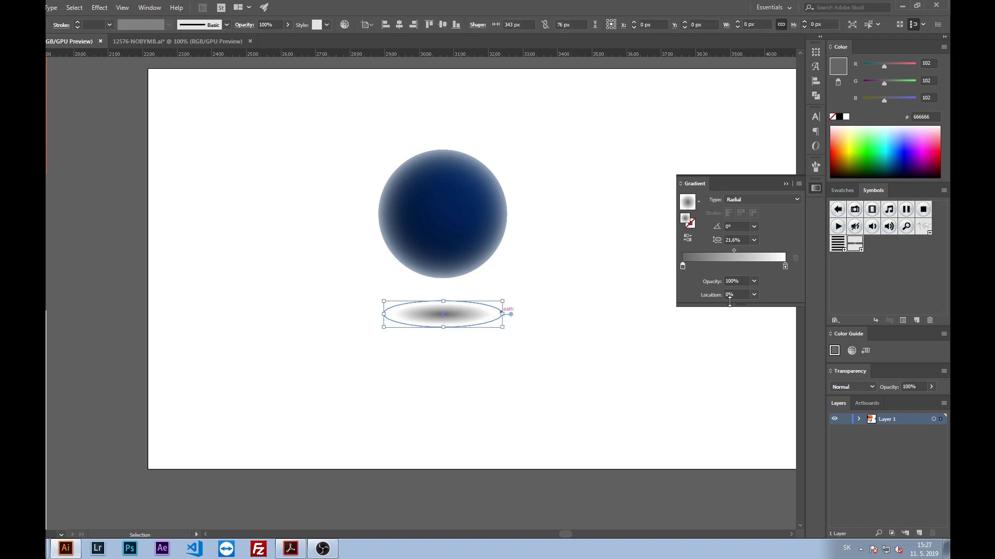
double_click(785, 266)
left_click(711, 287)
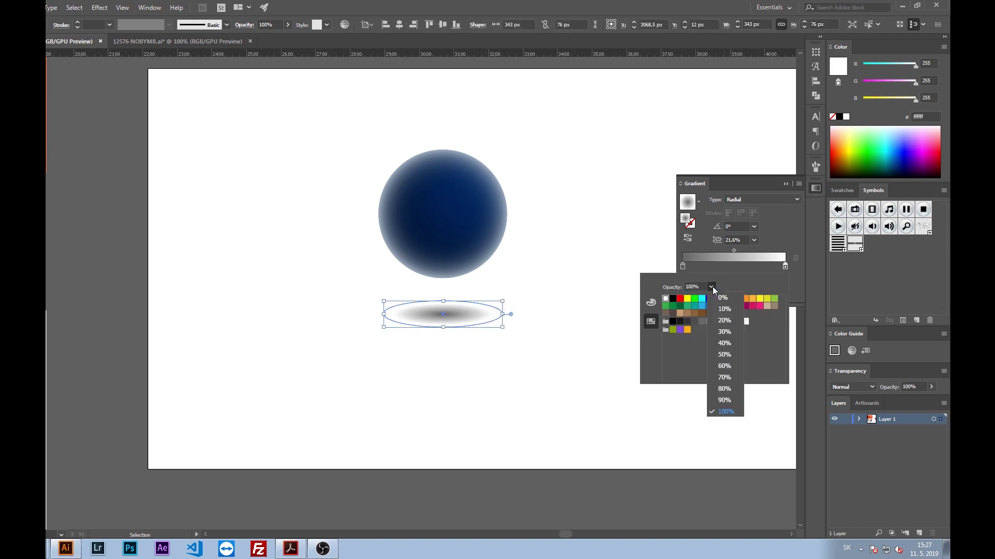
left_click(728, 353)
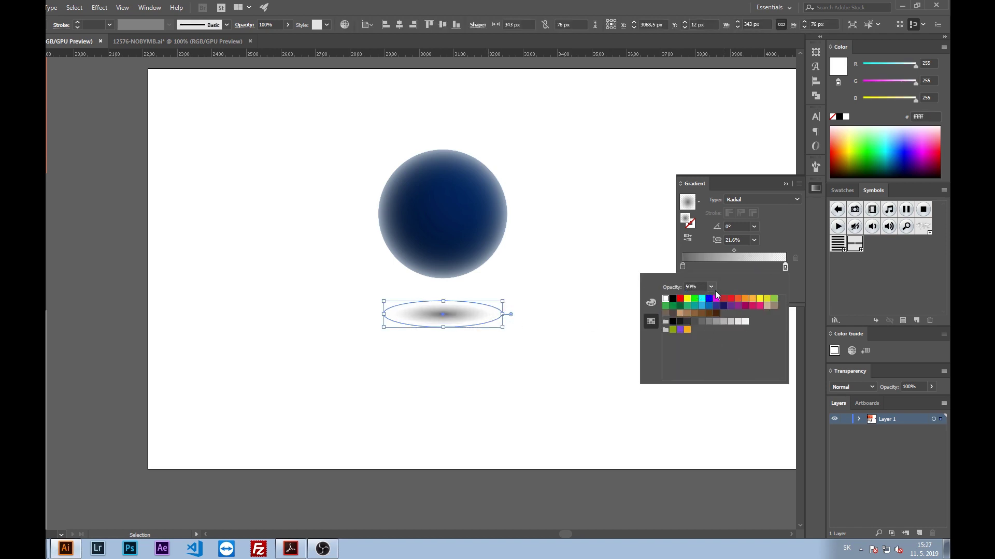
left_click(578, 292)
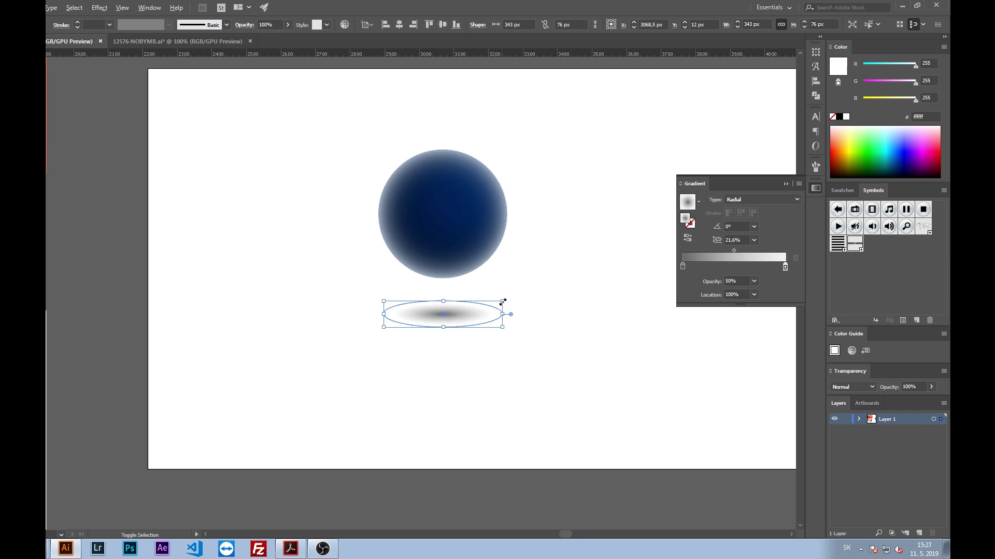
Widen the shadow slightly and lighten its inner stop to #b3b3b3
mouse_move(502, 302)
left_mouse_down()
mouse_move(517, 295)
mouse_move(494, 302)
left_mouse_up()
left_click(591, 305)
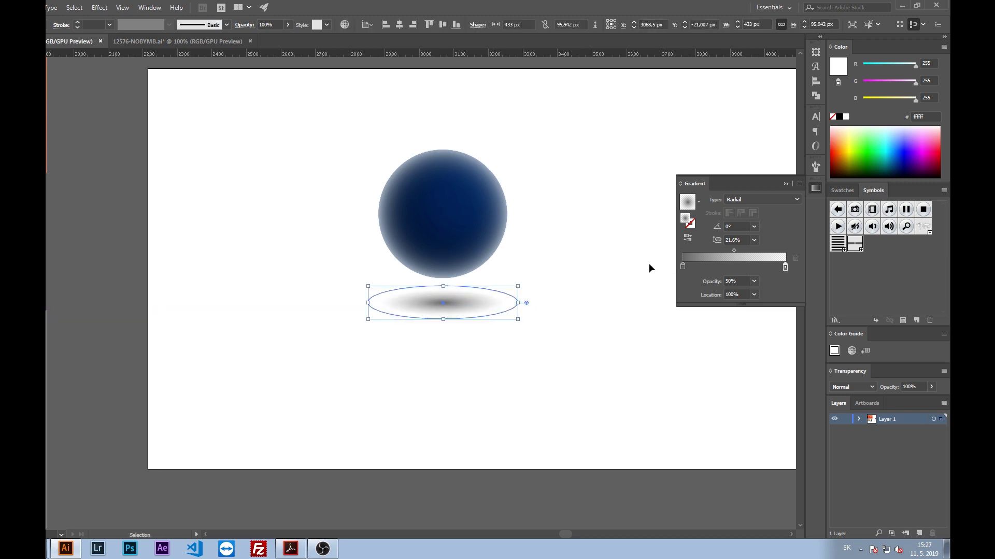
double_click(682, 266)
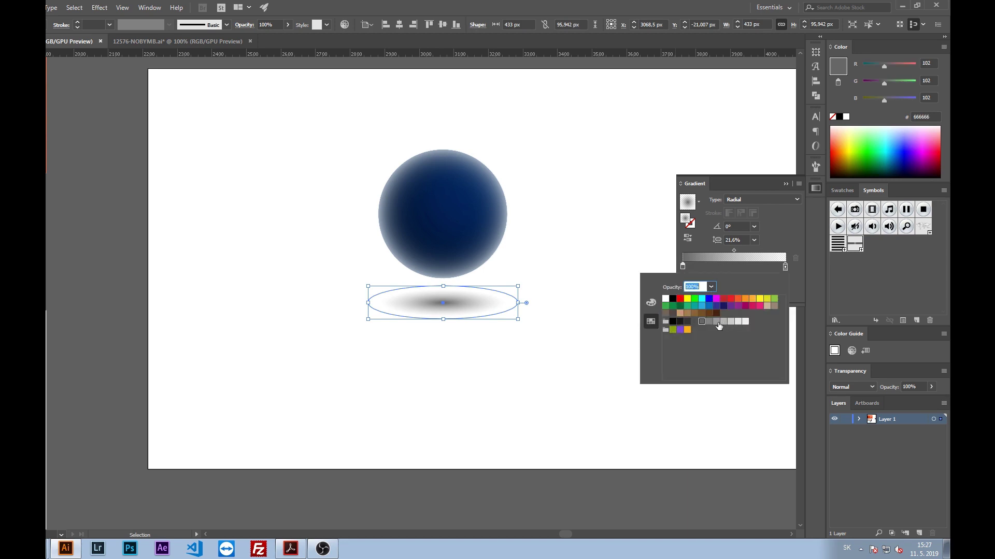
left_click(716, 321)
left_click(726, 322)
left_click(589, 237)
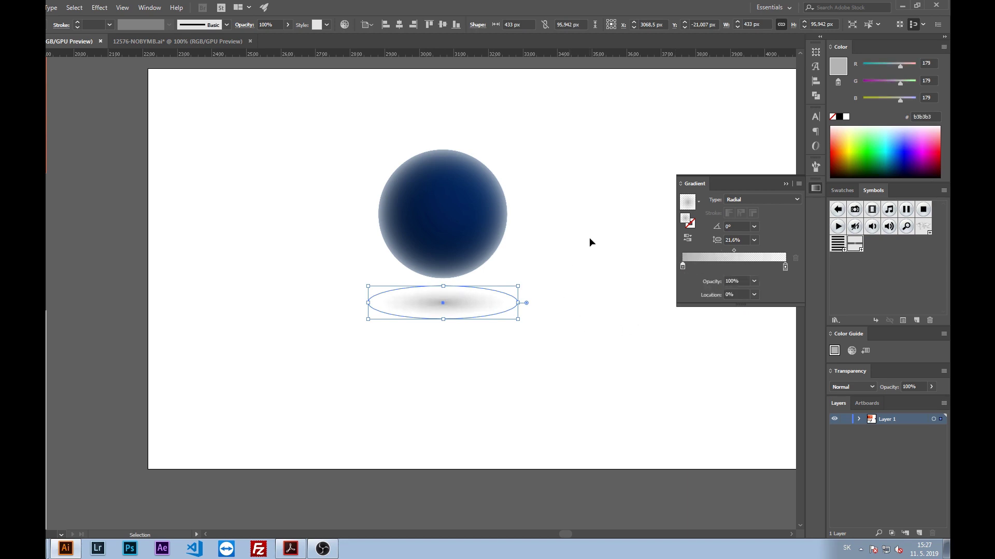
left_click(488, 304)
Squash the shadow ellipse shorter vertically, undoing an accidental move
left_click_drag(443, 286, 443, 289)
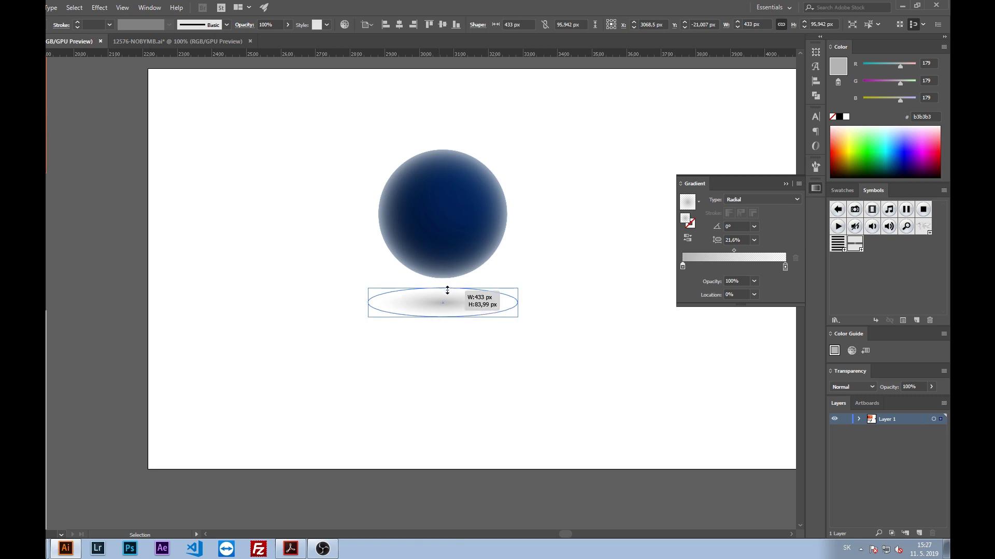
left_click(597, 291)
left_click(492, 302)
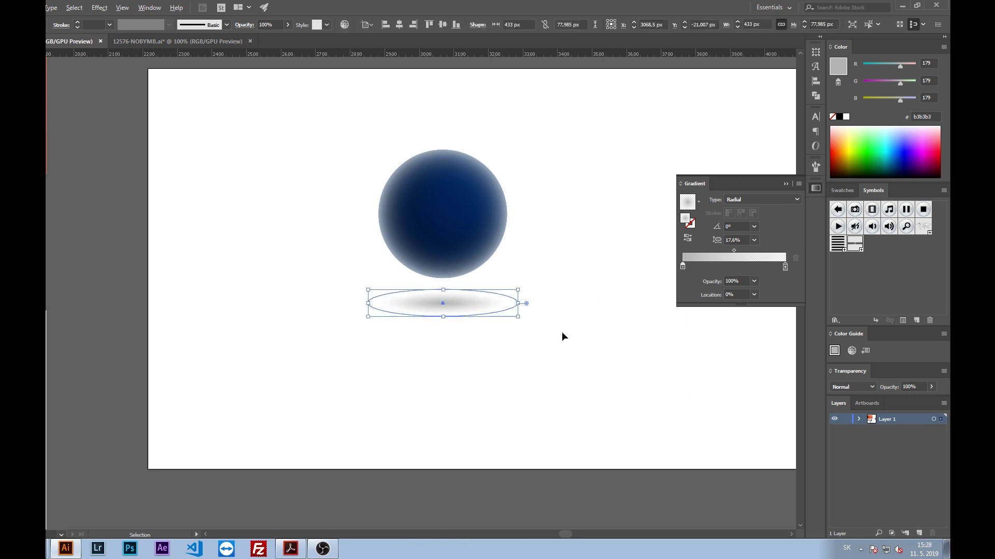
left_click_drag(673, 309, 658, 309)
left_click(607, 334)
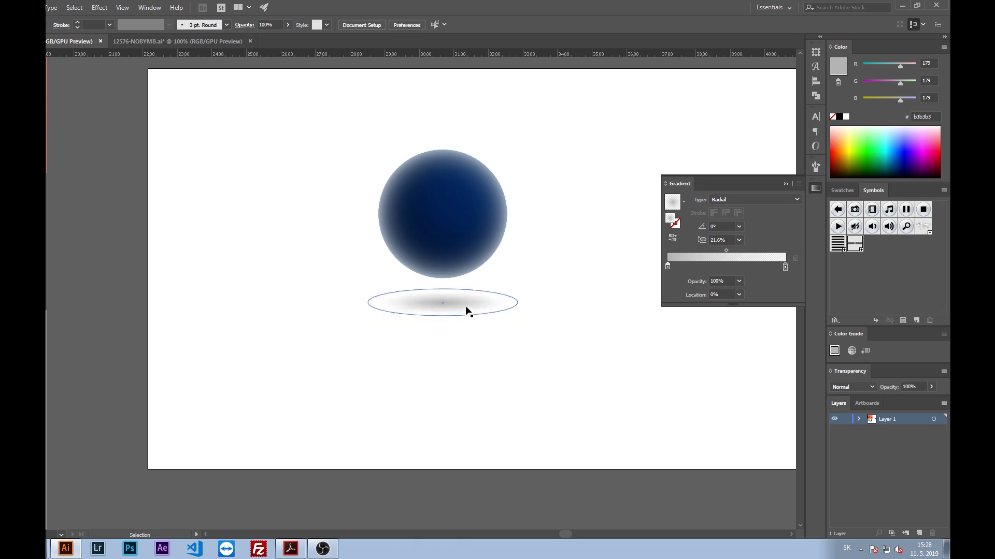
left_click_drag(466, 311, 528, 371)
key("ctrl+z")
left_click(499, 327)
key("a")
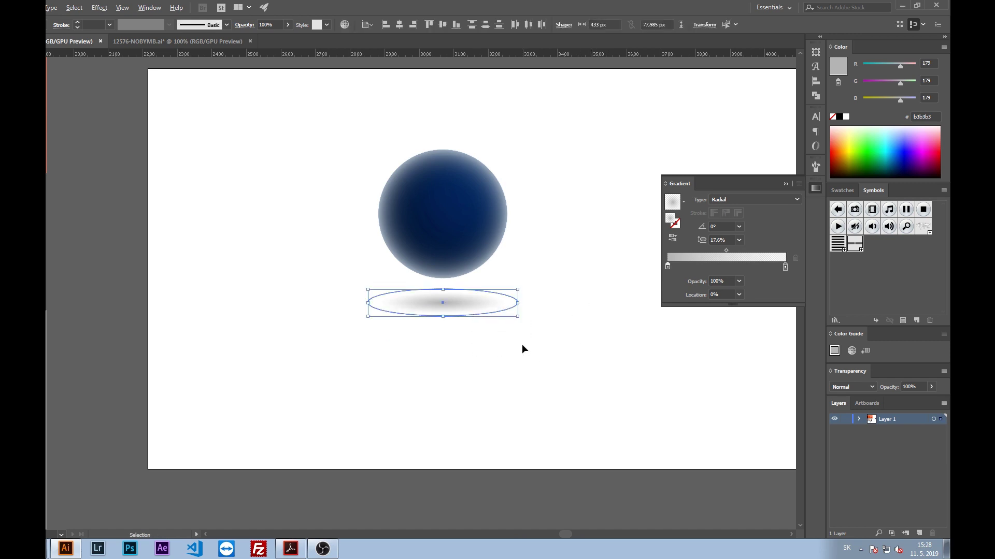
scroll(521, 344, "down", 2)
Move the sphere and its shadow off the artboard to sit above it
key("v")
left_click(476, 249, "shift")
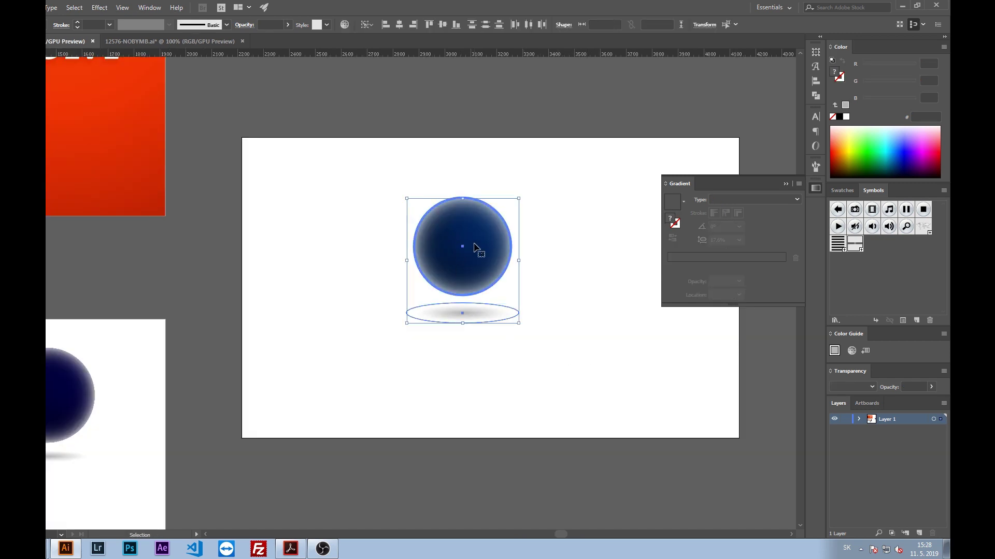
left_click(584, 300)
scroll(585, 301, "down", 2)
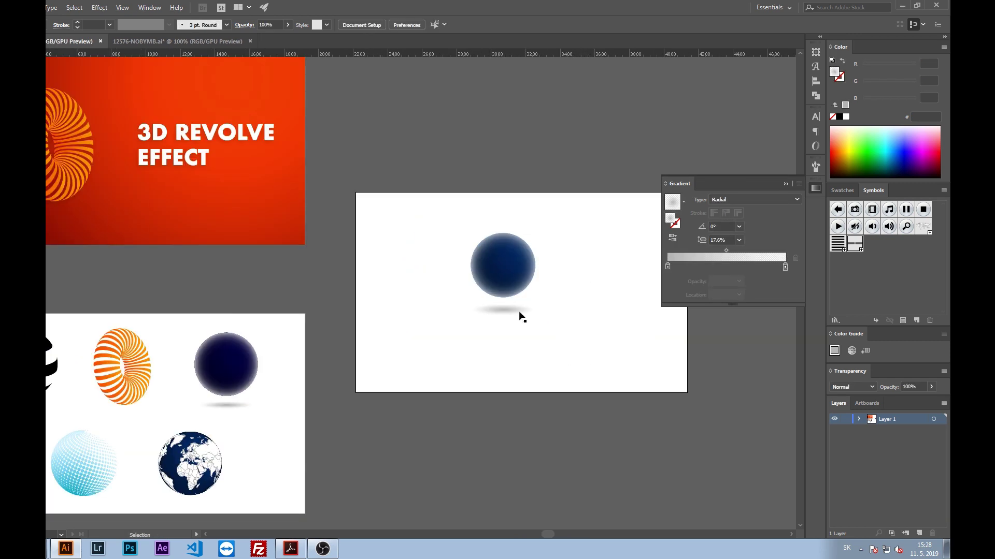
left_click_drag(481, 372, 466, 351)
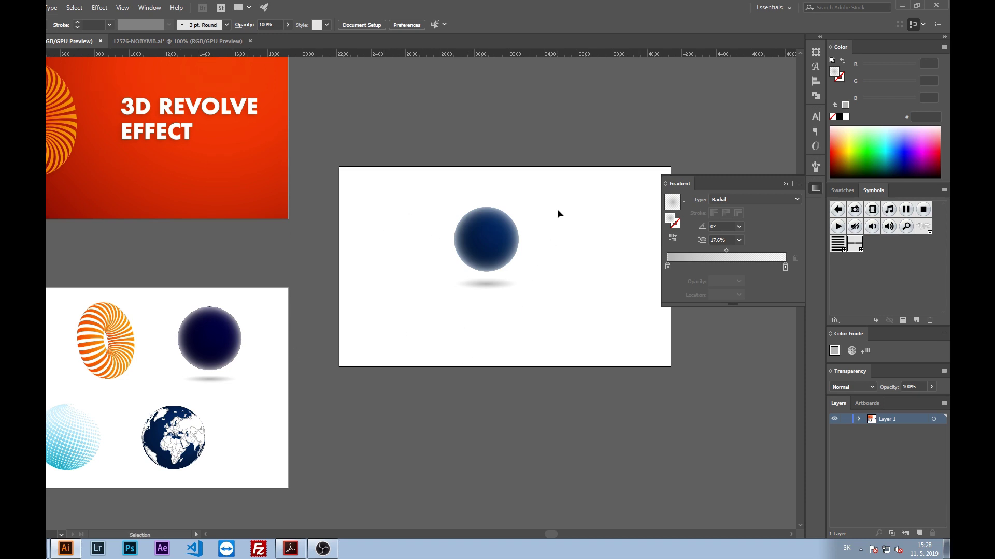
left_click_drag(557, 209, 427, 314)
left_click_drag(497, 243, 414, 91)
left_click_drag(438, 150, 444, 234)
Draw a rectangle behind the sphere and shadow, sent to back and filled #ffd128
key("m")
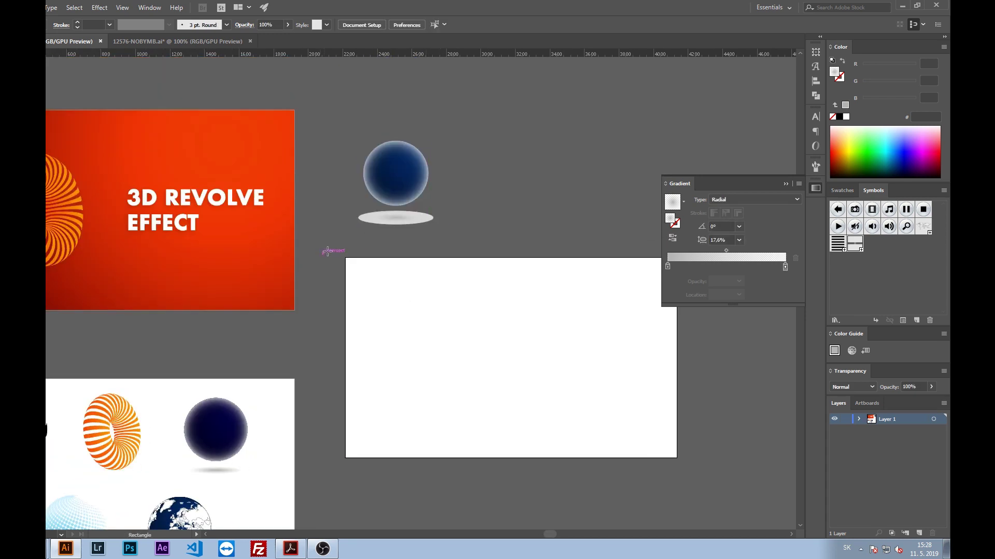
left_click_drag(322, 253, 454, 112)
key("ctrl+shift+bracketleft")
left_click(849, 143)
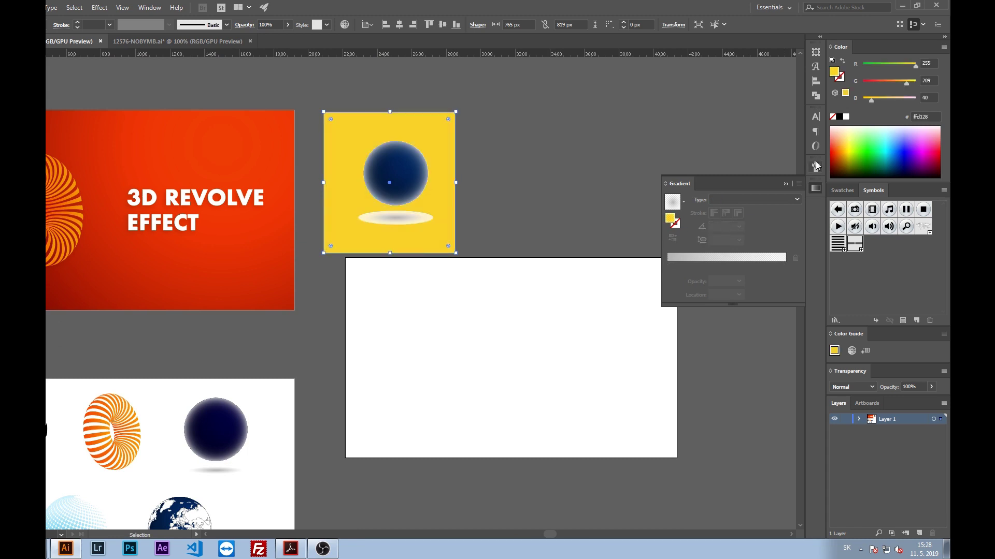
left_click_drag(531, 154, 498, 149)
Set the shadow ellipse's blending mode to Multiply
key("a")
left_click(377, 216)
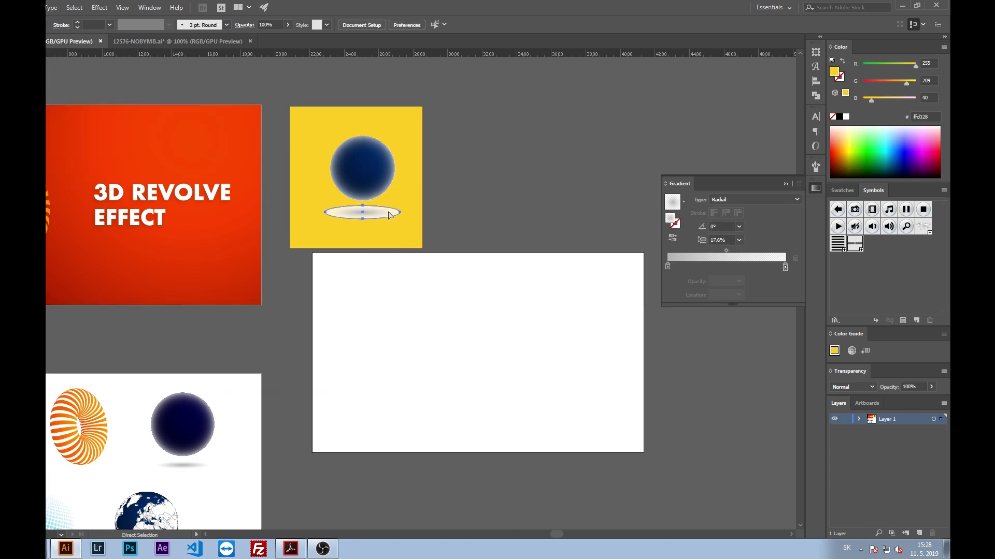
left_click(374, 217)
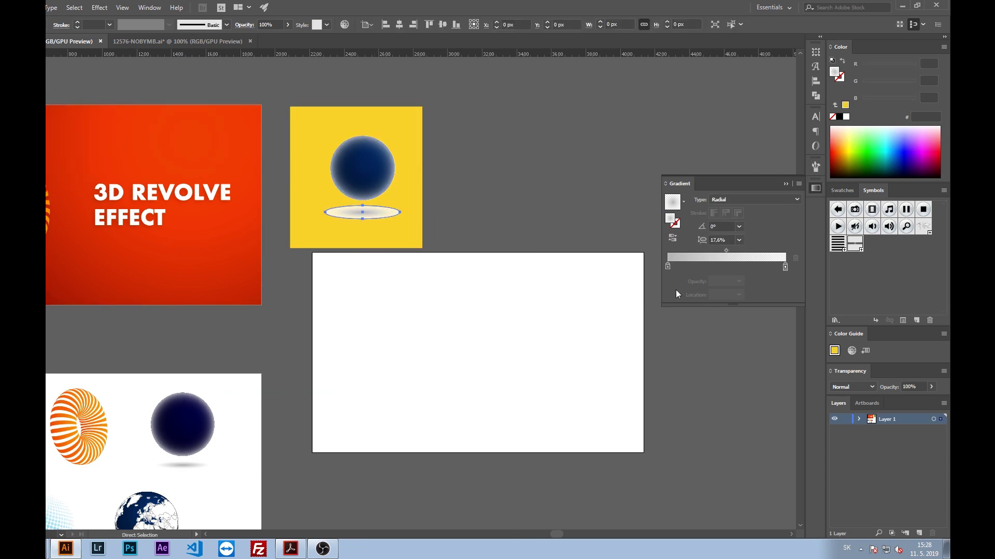
left_click_drag(436, 211, 303, 250)
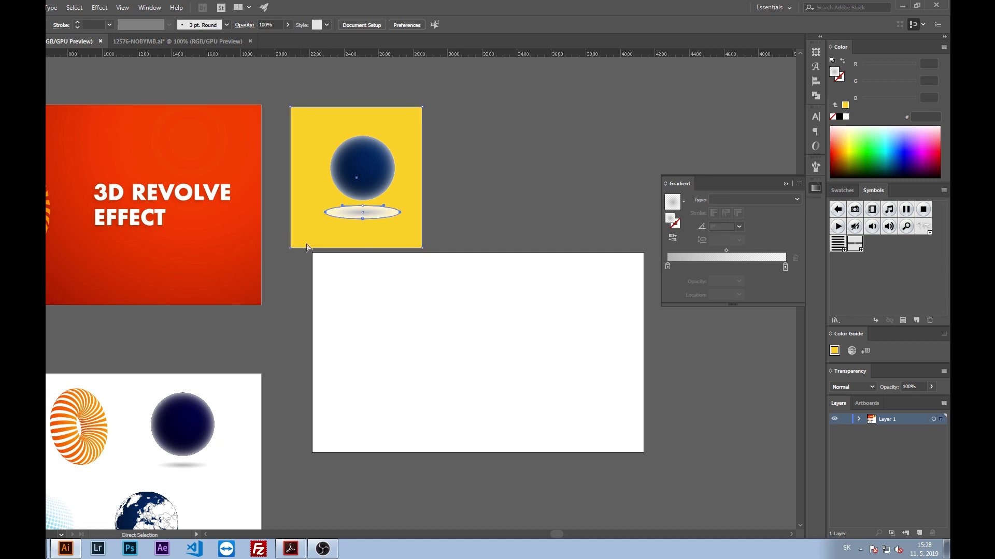
left_click(363, 212)
left_click(852, 387)
left_click(857, 208)
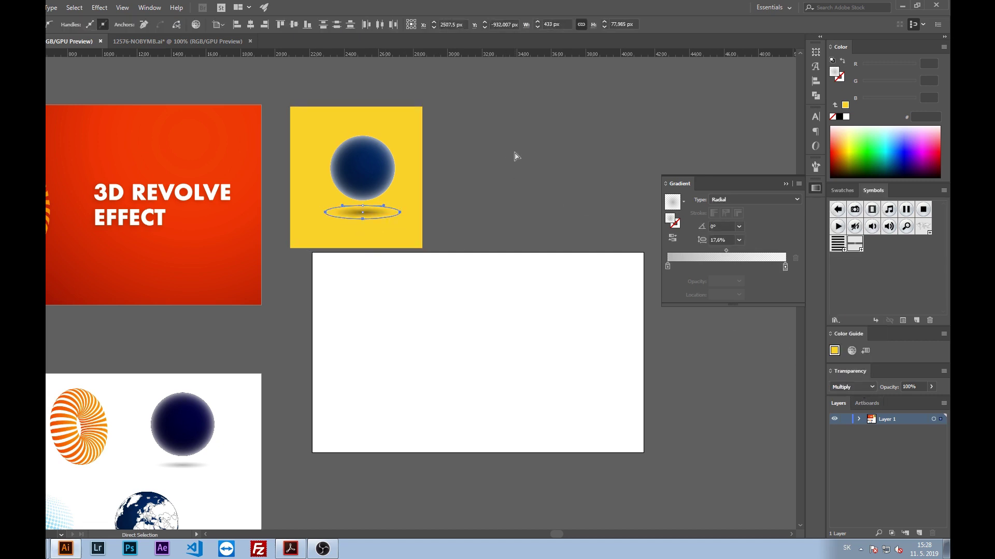
left_click(465, 246)
scroll(465, 246, "left", 3)
scroll(512, 213, "down", 2)
Change the sphere overlay's right gradient stop to yellow
left_click(459, 115)
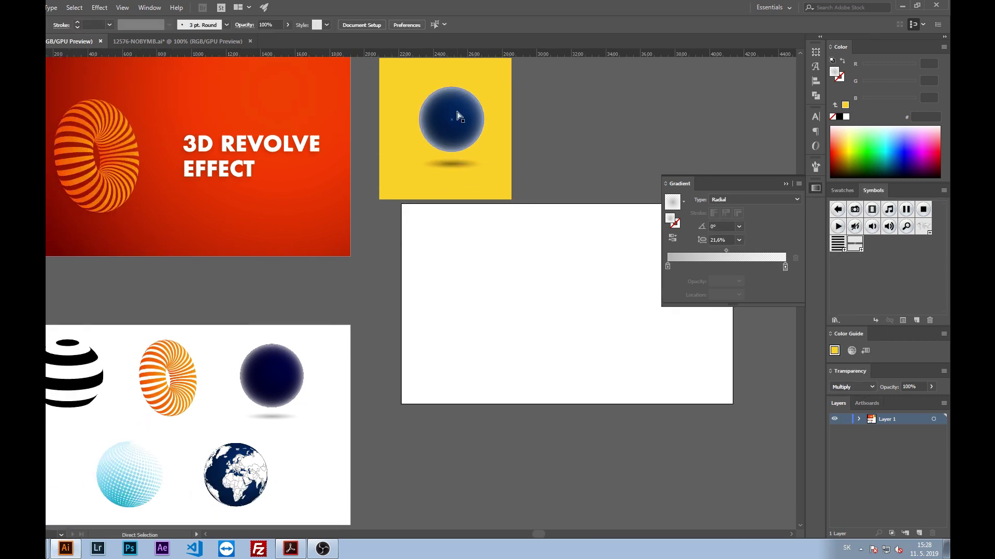
double_click(784, 267)
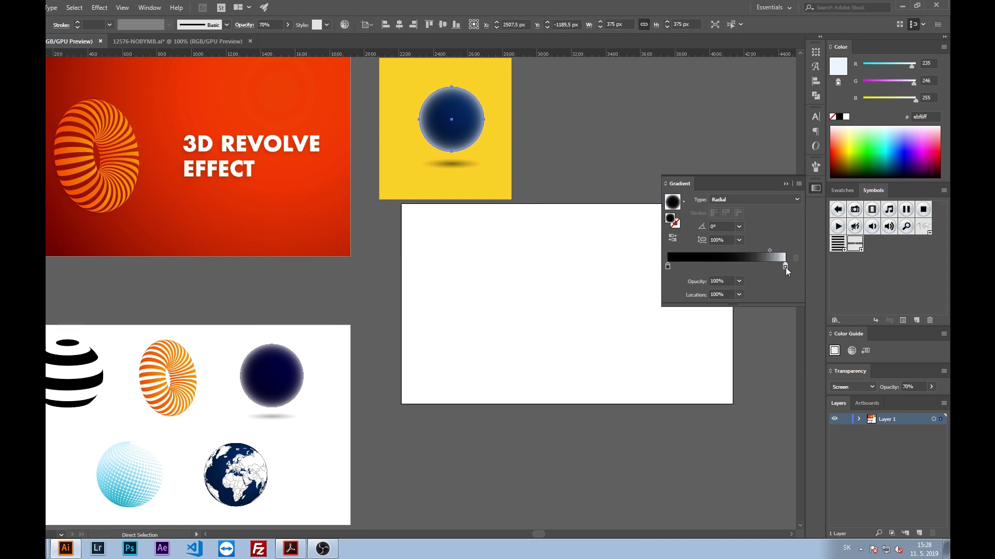
left_click(760, 299)
left_click(611, 93)
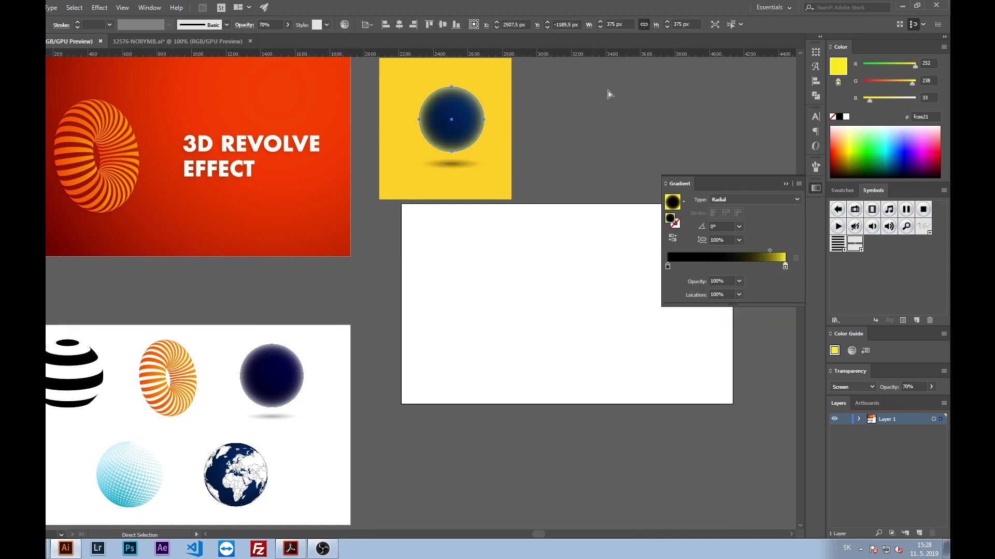
left_click(658, 99)
scroll(413, 210, "up", 2)
scroll(413, 210, "right", 1)
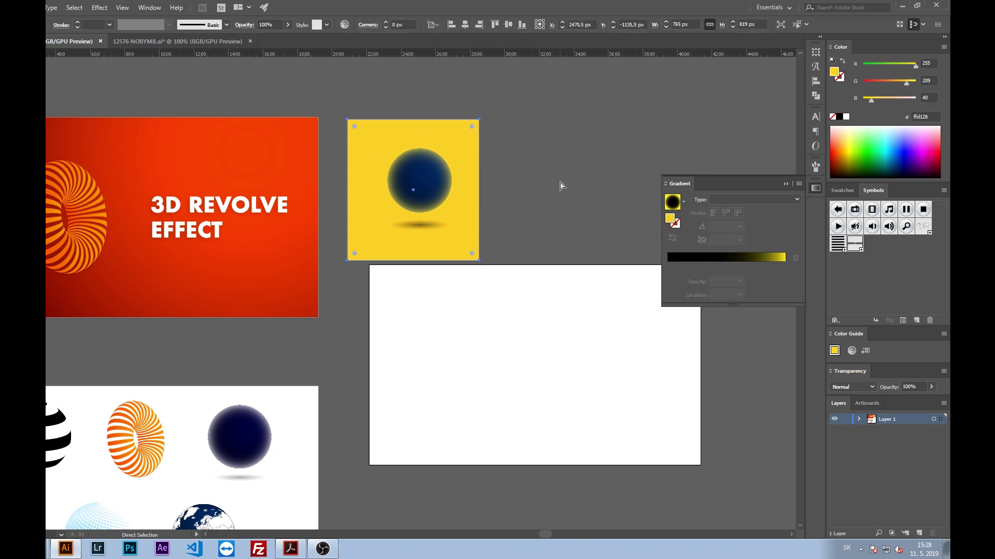
Deselect the yellow square and select the cyan dotted sphere further down
left_click(539, 239)
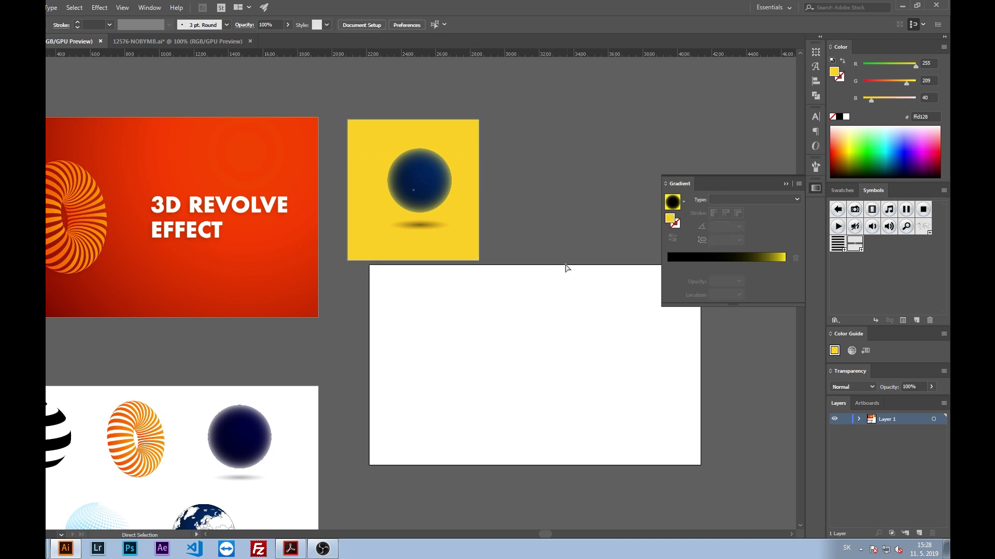
scroll(564, 266, "down", 3)
scroll(362, 311, "down", 2)
left_click(119, 413)
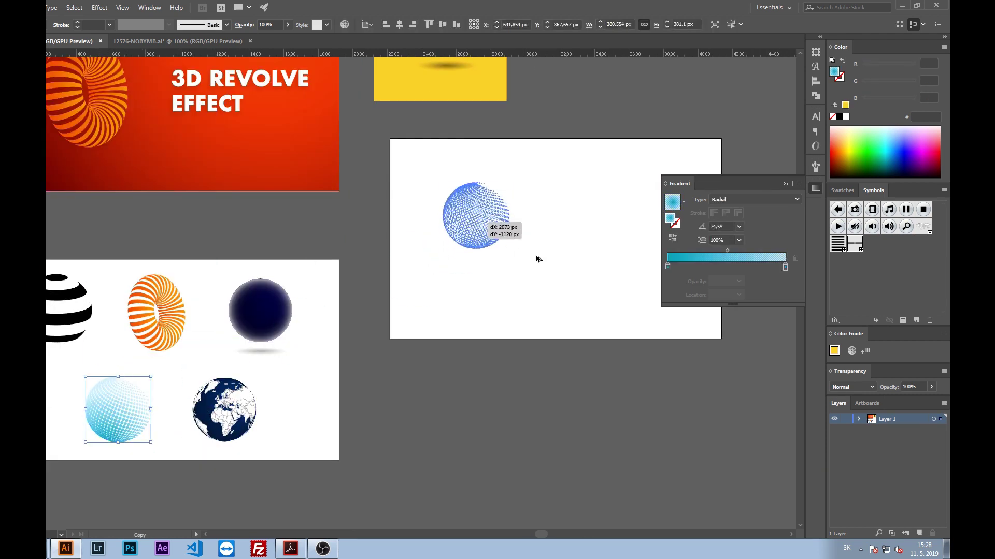
Alt-drag a copy of the cyan dotted sphere onto the new artboard and nudge it up-left
left_click_drag(369, 306, 535, 258)
key("ctrl+0")
left_click_drag(410, 274, 422, 278)
left_click(263, 318)
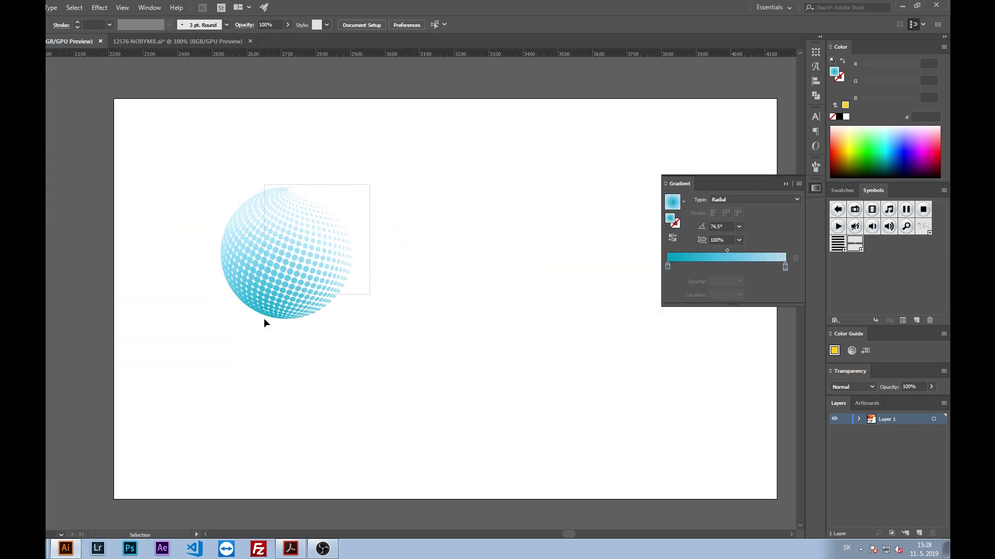
left_click(307, 339)
left_click_drag(393, 342, 421, 343)
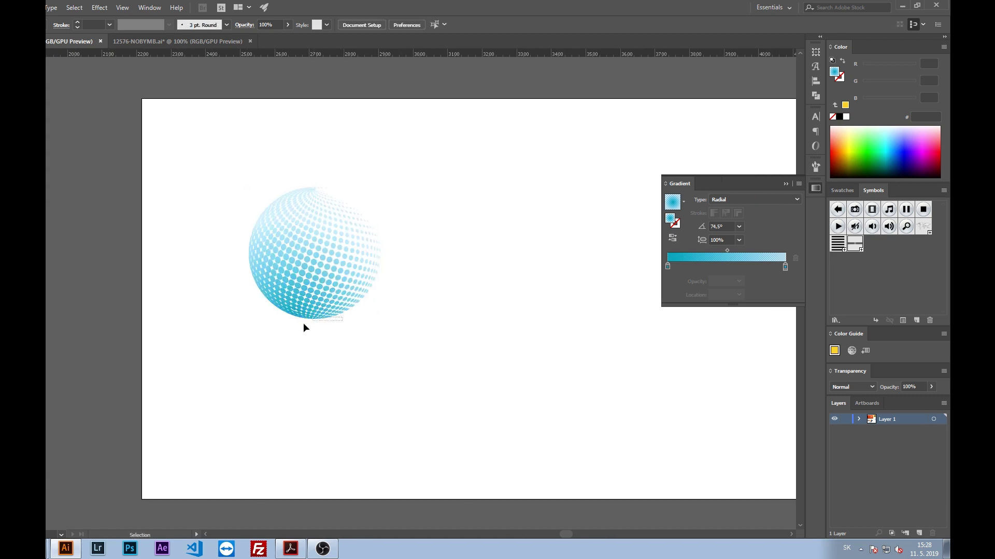
left_click_drag(297, 307, 266, 300)
left_click(401, 356)
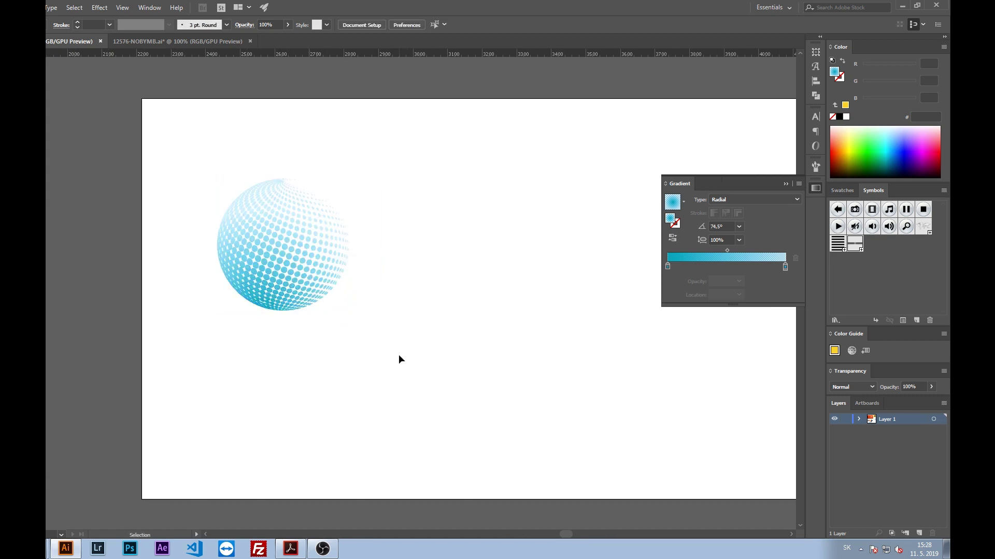
Draw a small test square near the top right, then delete it
key("m")
left_click_drag(571, 117, 623, 168)
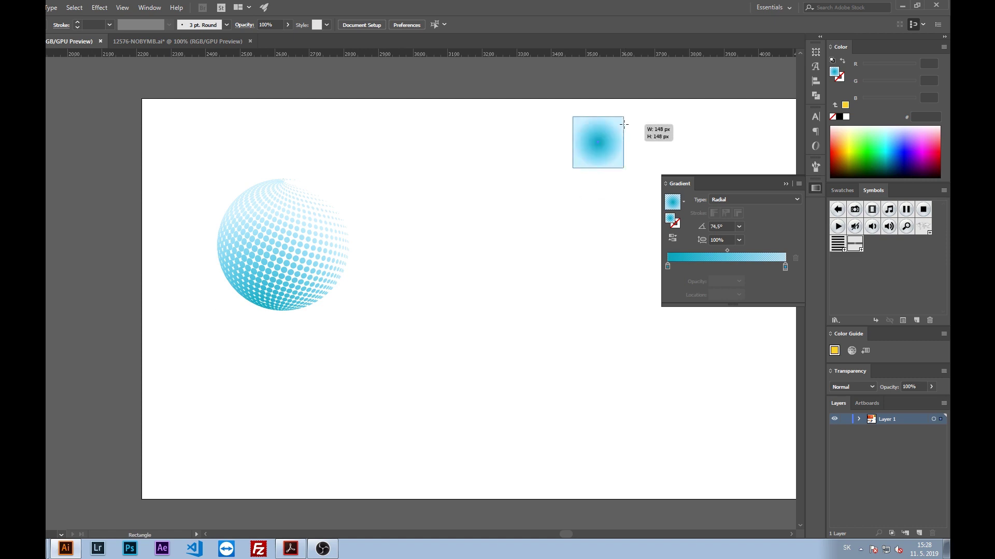
key("v")
scroll(549, 185, "up", 1)
scroll(549, 185, "right", 2)
key("Delete")
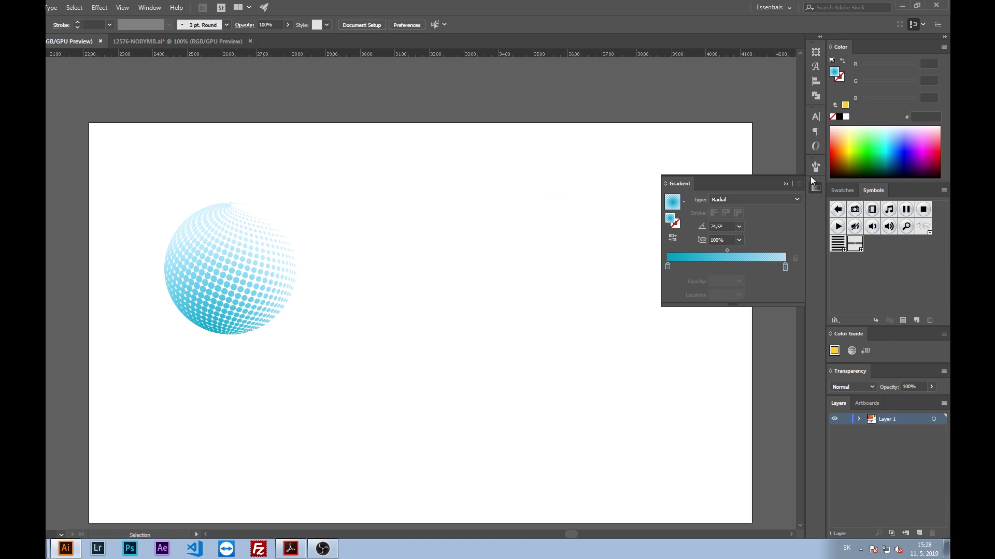
left_click(816, 188)
left_click_drag(474, 265, 488, 240)
left_click(245, 260)
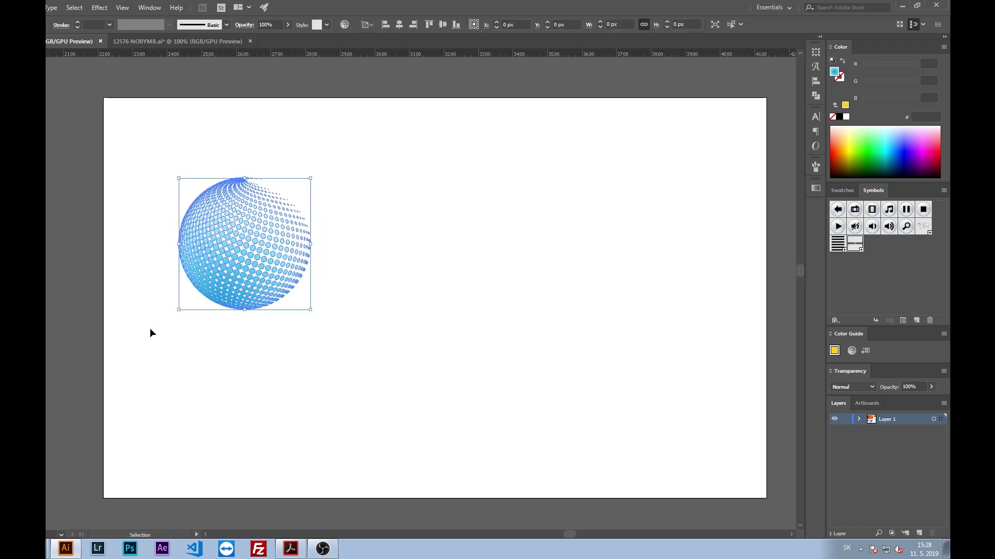
left_click(339, 197)
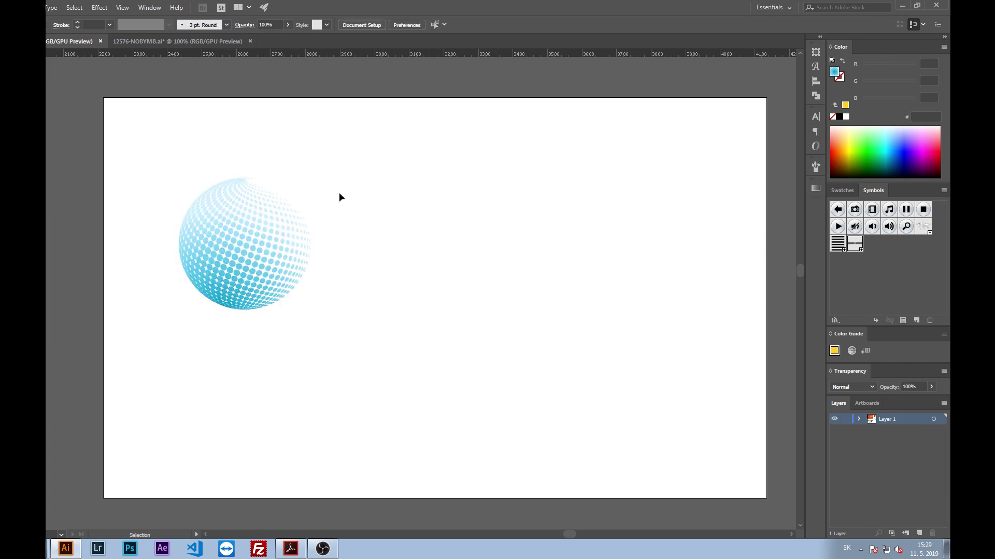
Draw a circle right of the dotted sphere and give it a white-to-black gradient
key("ctrl+minus")
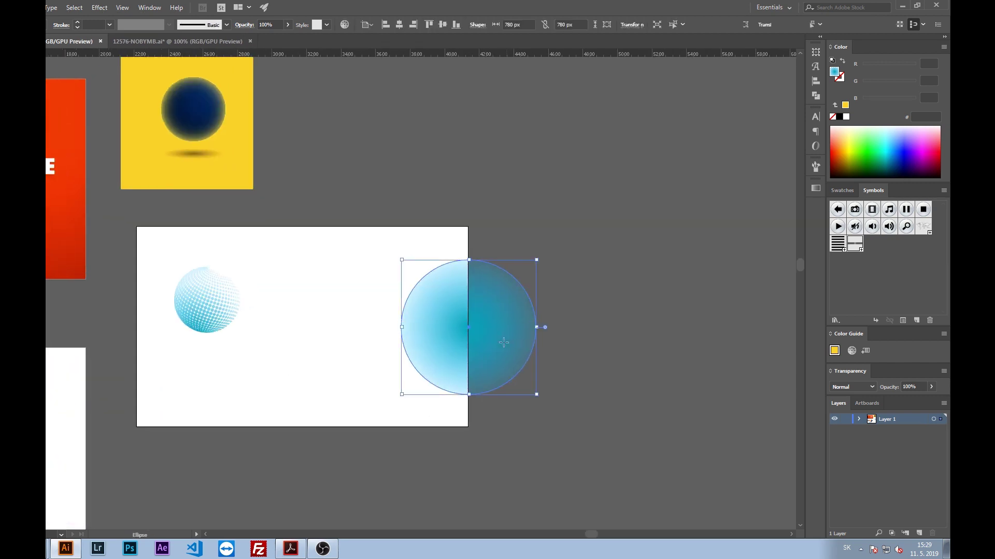
mouse_move(508, 345)
left_mouse_down()
mouse_move(650, 349)
mouse_move(375, 335)
left_mouse_up()
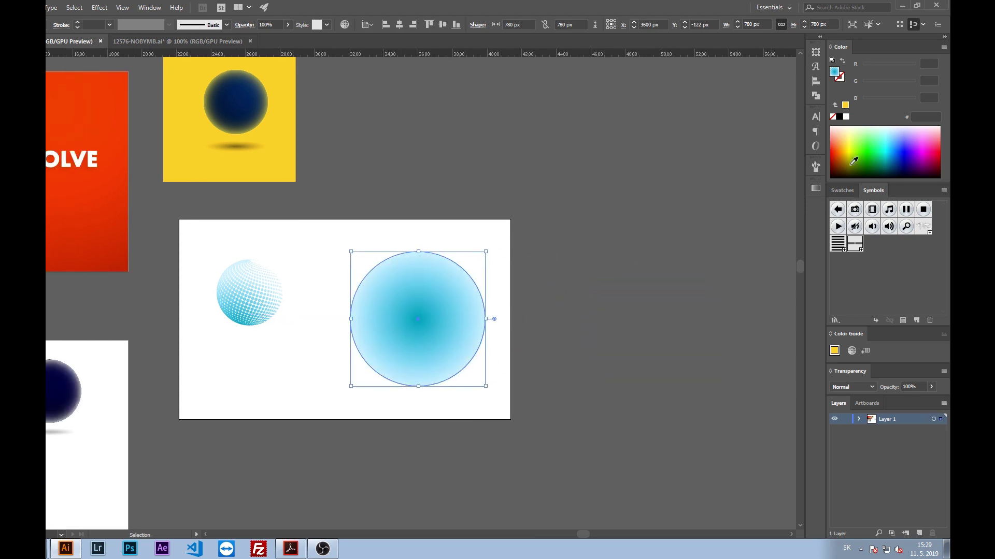
left_click(816, 188)
left_click(683, 202)
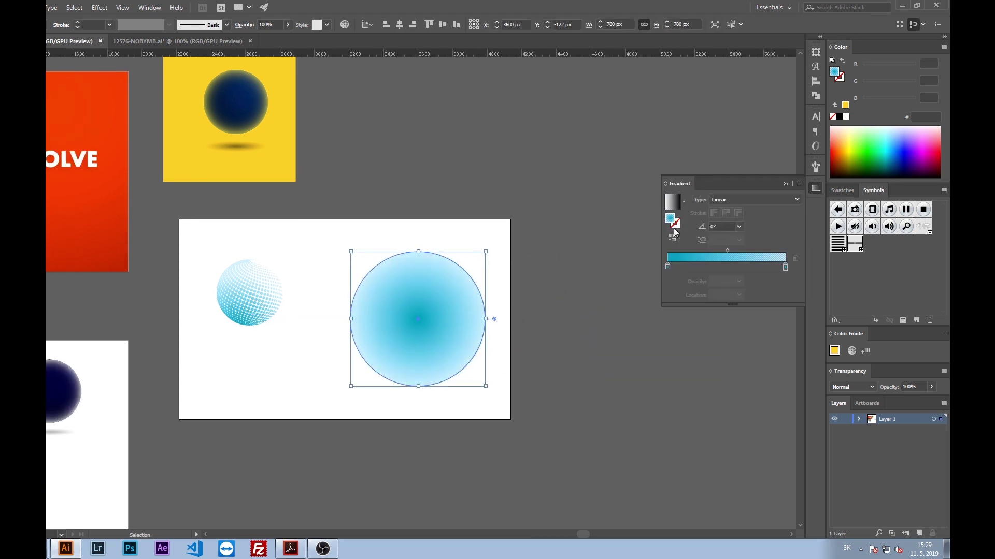
left_click(672, 202)
Scale the gradient circle up greatly around its centre
key("ctrl+minus")
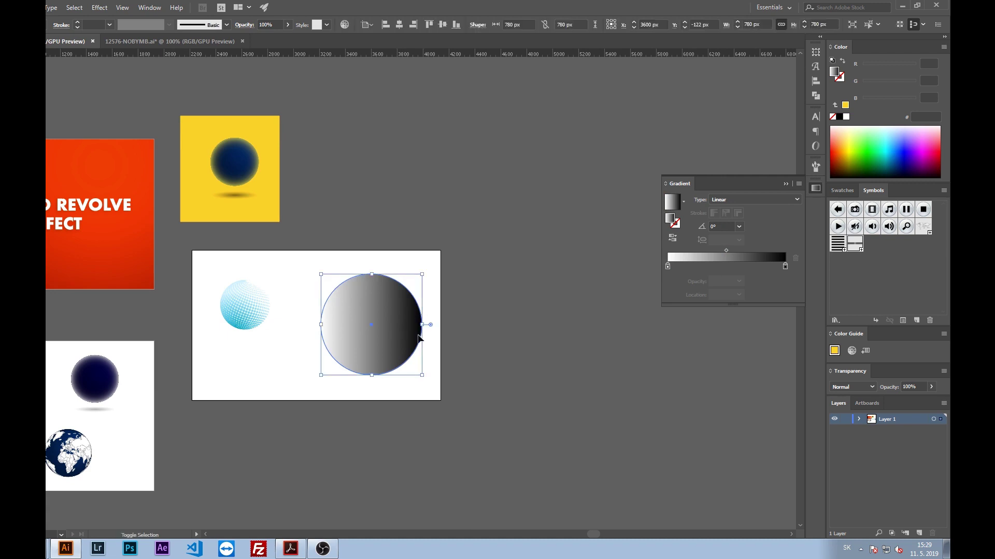
mouse_move(420, 338)
left_mouse_down()
mouse_move(518, 305)
mouse_move(387, 313)
left_mouse_up()
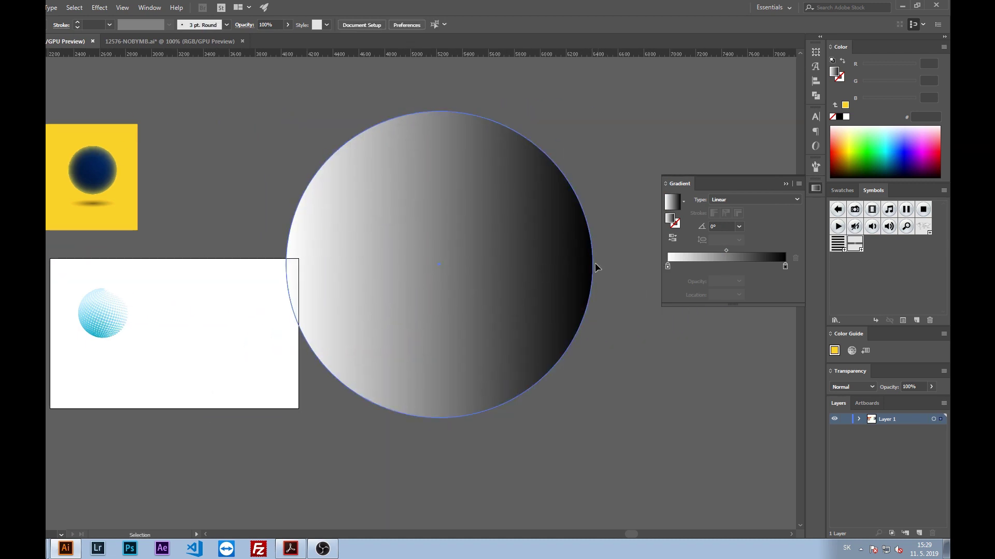
left_click_drag(595, 268, 647, 265)
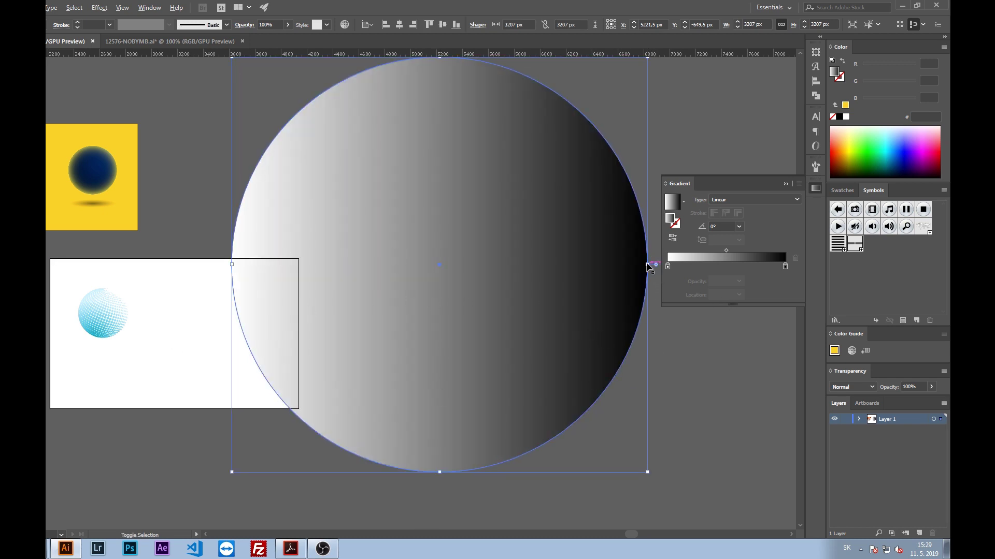
left_click_drag(648, 266, 669, 266)
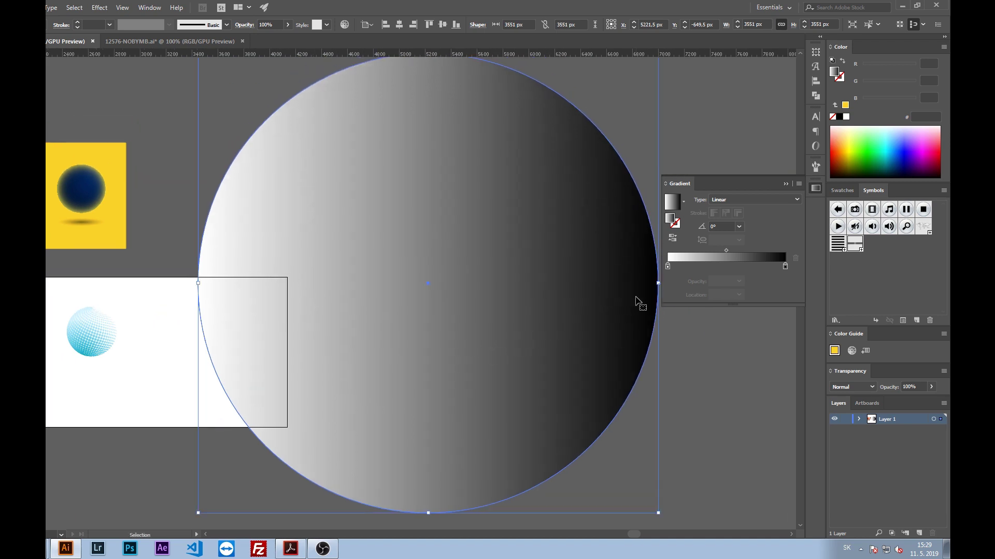
Make the gradient radial, reversed to a black centre, with the midpoint dragged right
left_click(754, 200)
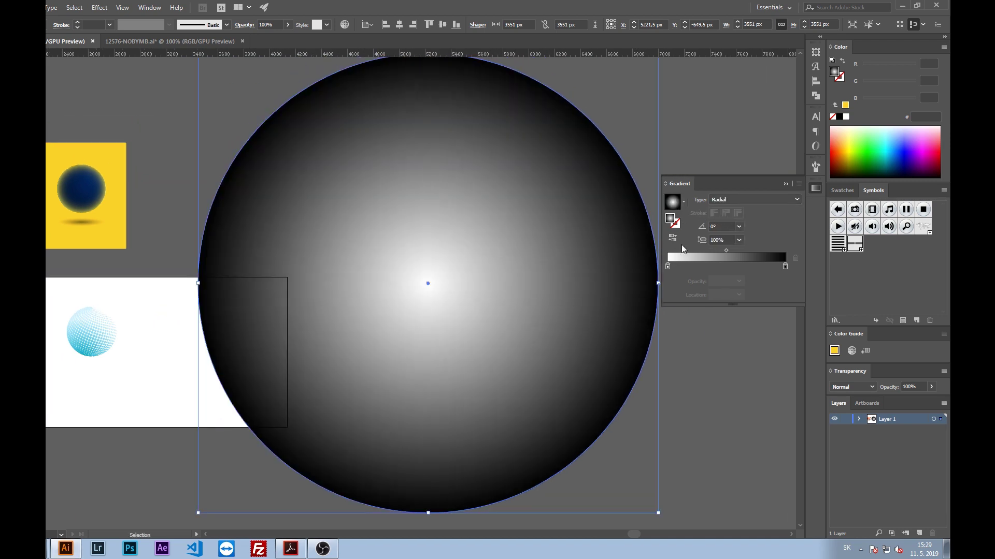
left_click(672, 238)
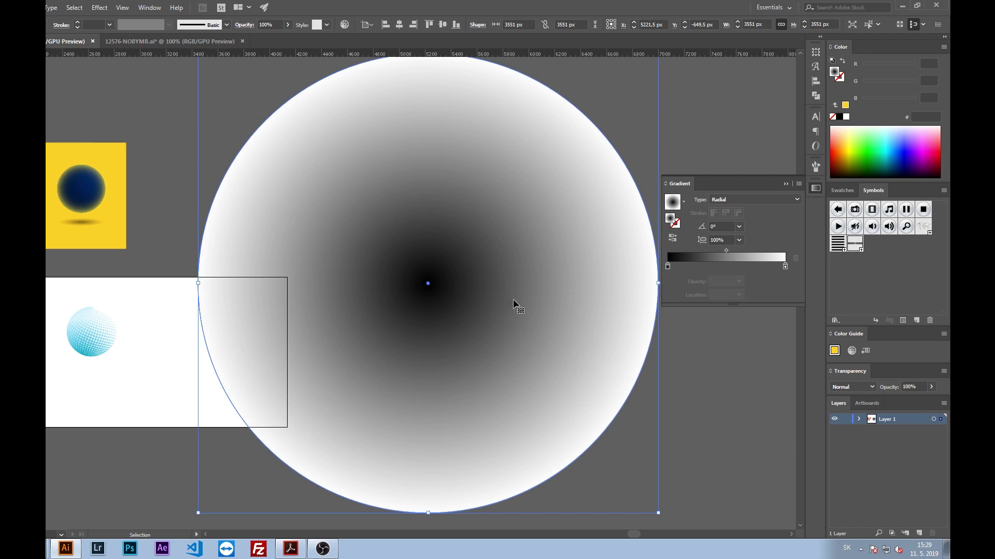
left_click_drag(725, 250, 782, 267)
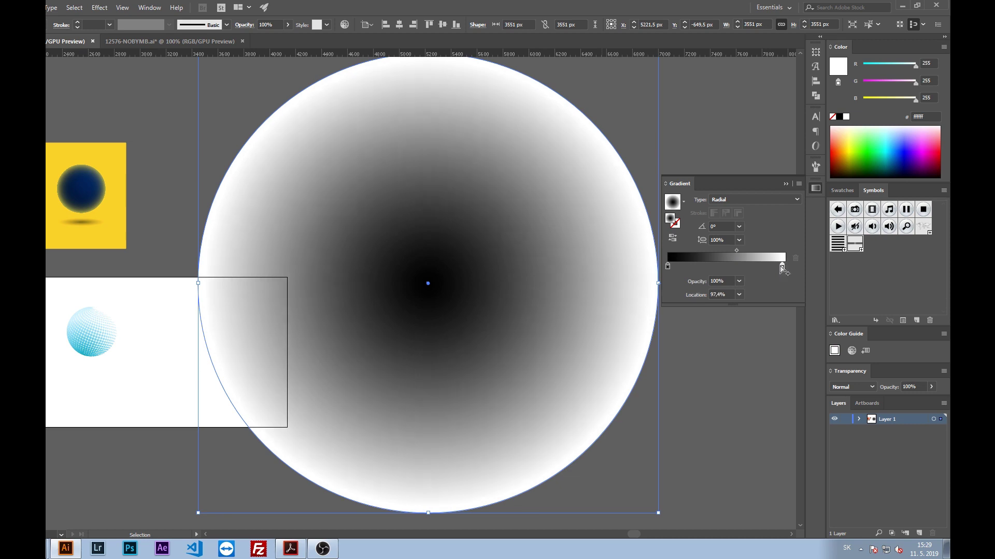
left_click(815, 189)
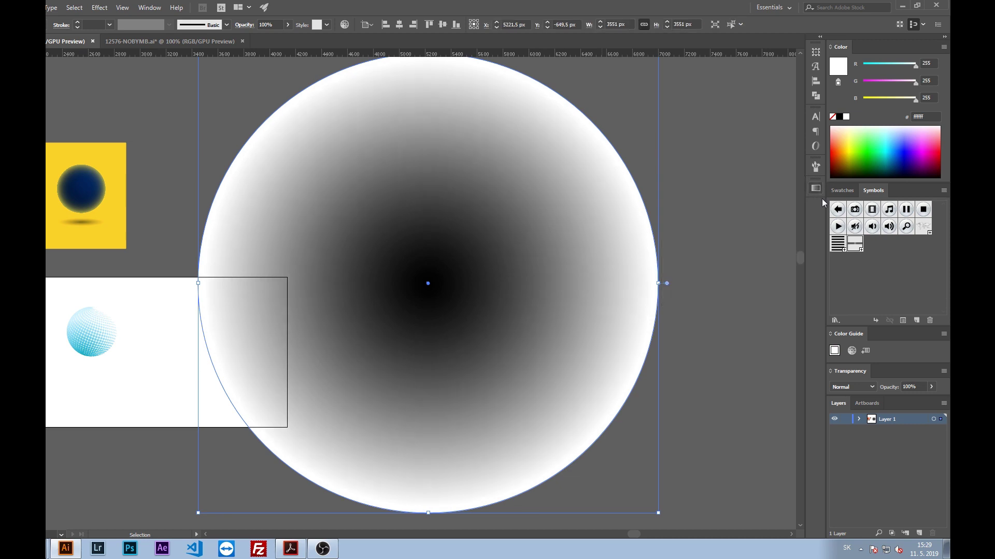
Apply Effect > Pixelate > Color Halftone to the large gradient circle
left_click(99, 7)
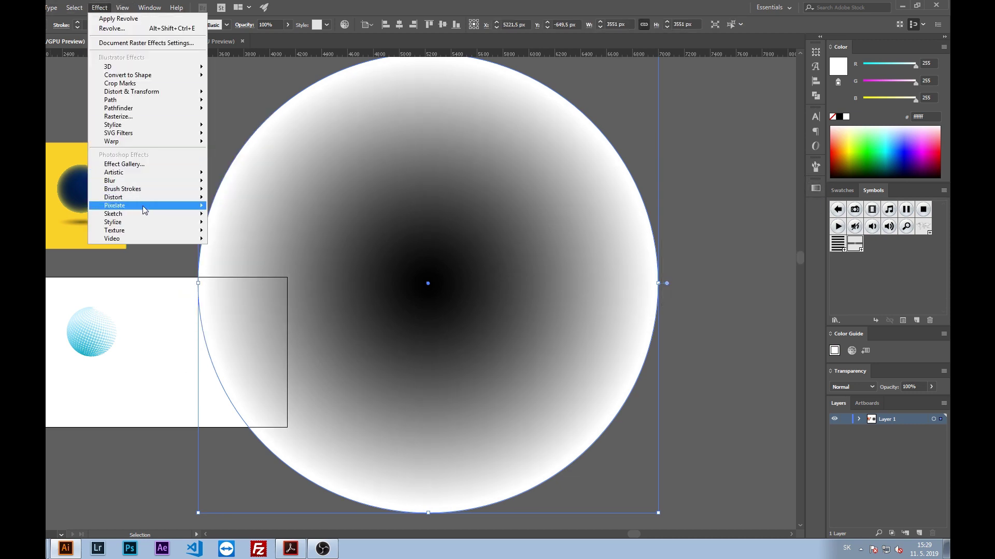
key("Return")
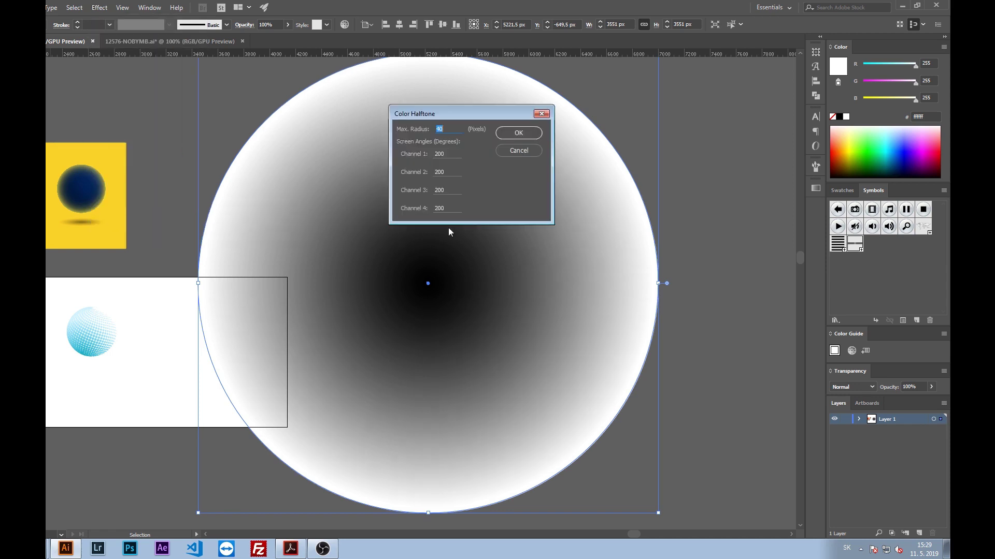
left_click_drag(477, 110, 700, 146)
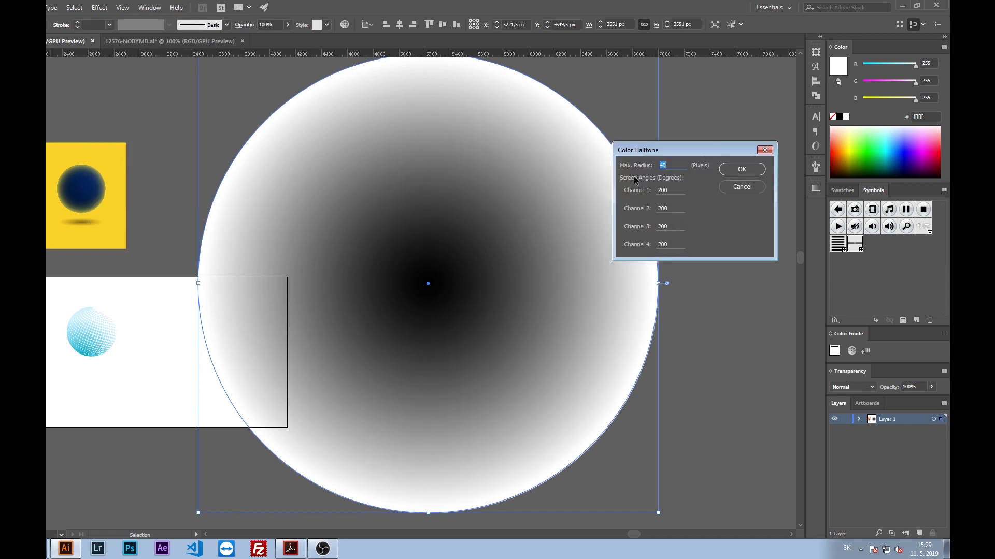
left_click(752, 171)
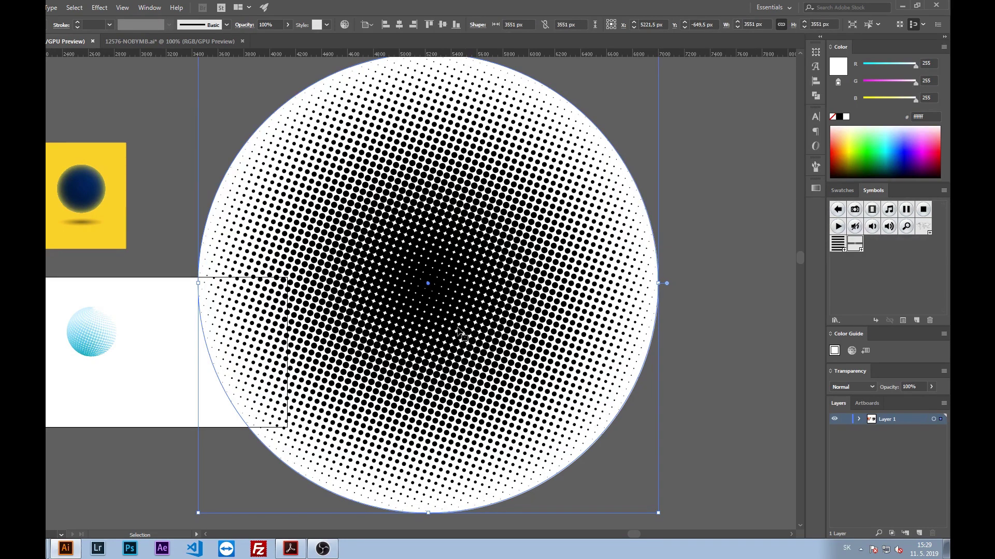
left_click(93, 388)
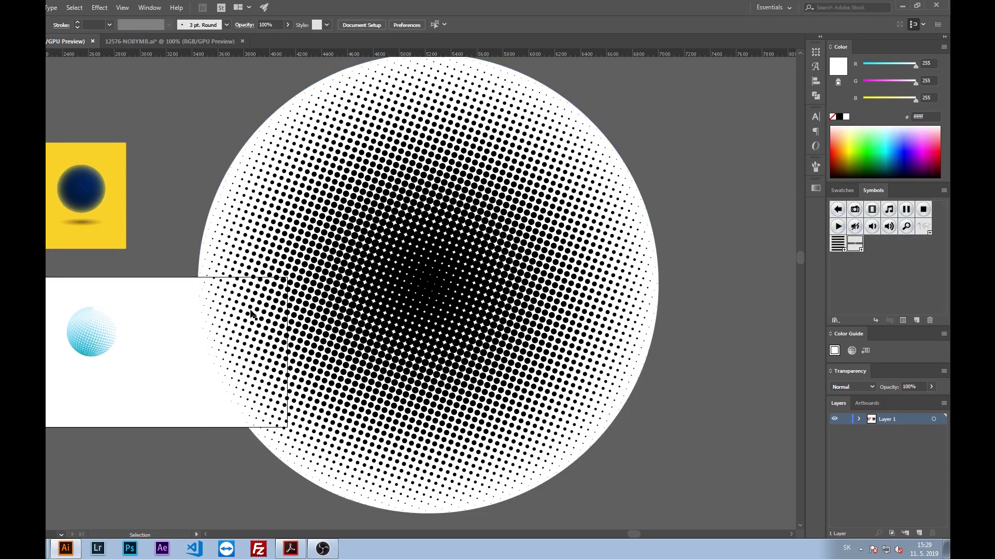
Move the small cyan sphere up and left, then reposition the halftone circle
left_click(94, 343)
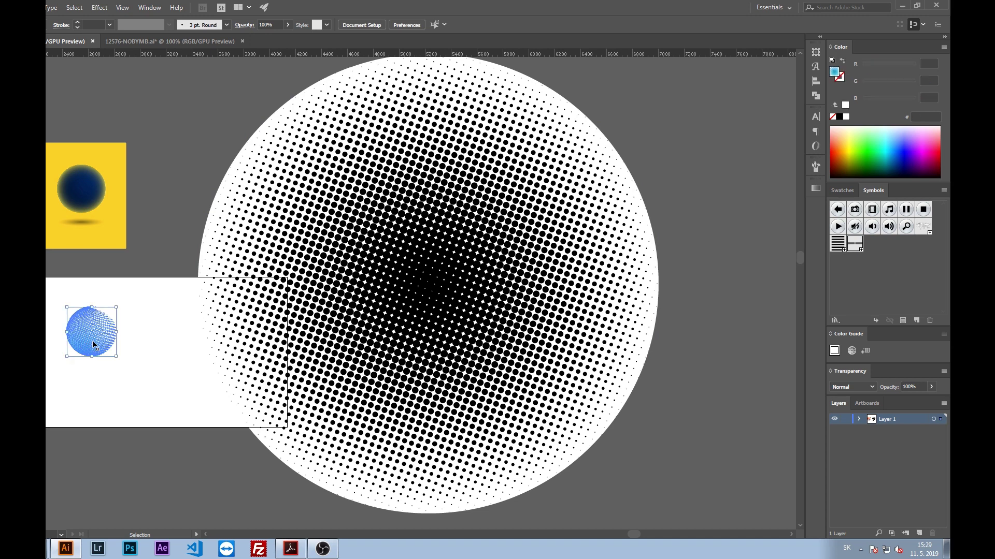
left_click(126, 396)
left_click_drag(98, 336, 83, 312)
left_click(388, 301)
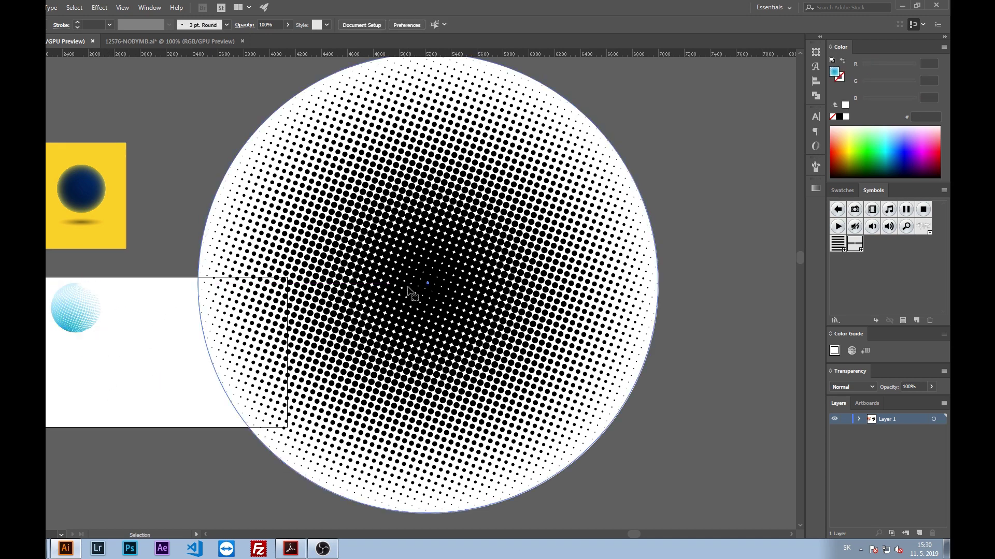
scroll(358, 295, "up", 2)
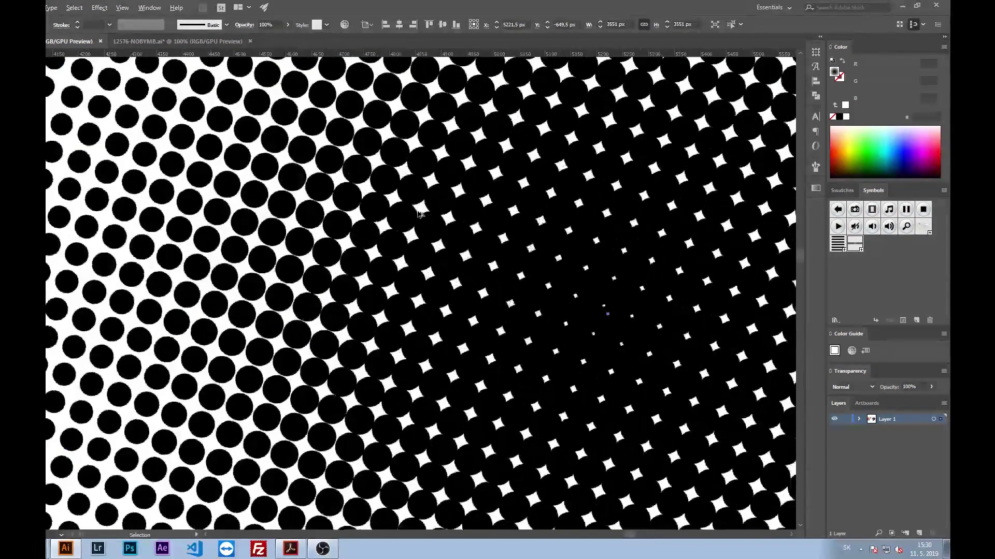
scroll(419, 268, "up", 2)
scroll(435, 193, "up", 2)
scroll(476, 250, "down", 3)
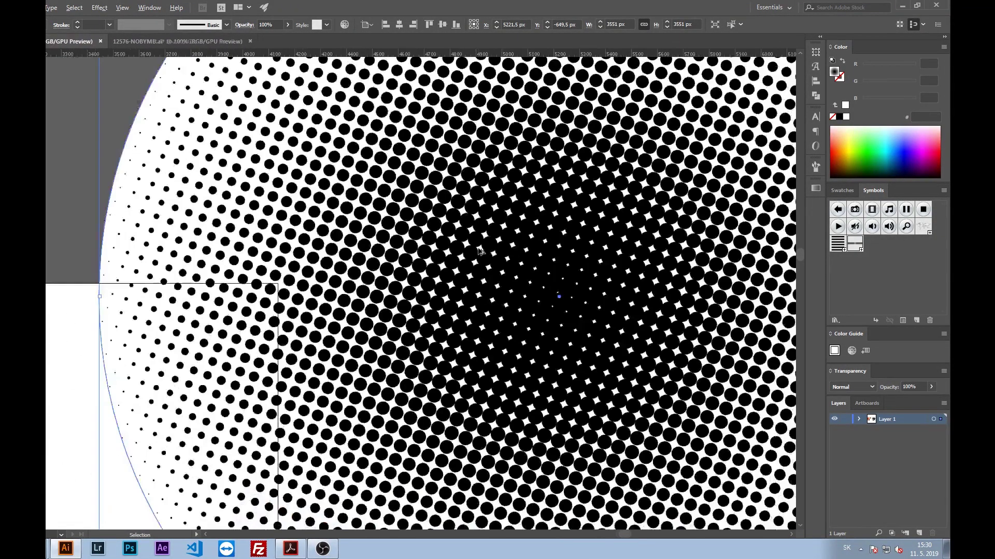
scroll(492, 269, "down", 2)
scroll(509, 287, "down", 2)
mouse_move(509, 286)
left_mouse_down()
mouse_move(639, 234)
mouse_move(466, 253)
left_mouse_up()
scroll(445, 266, "up", 2)
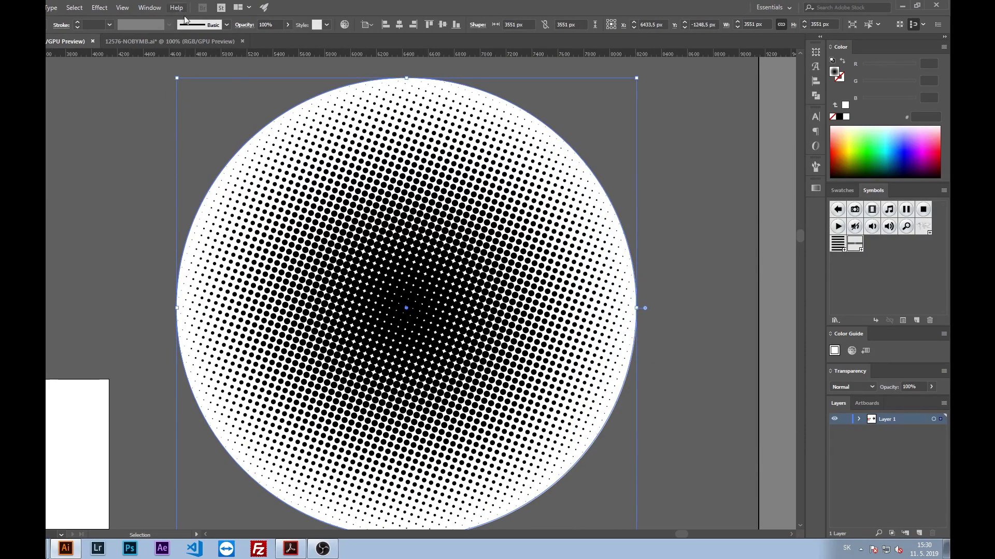
Embed the halftone circle as an image and trace it with the 3 Colors preset
left_click(26, 8)
left_click(93, 131)
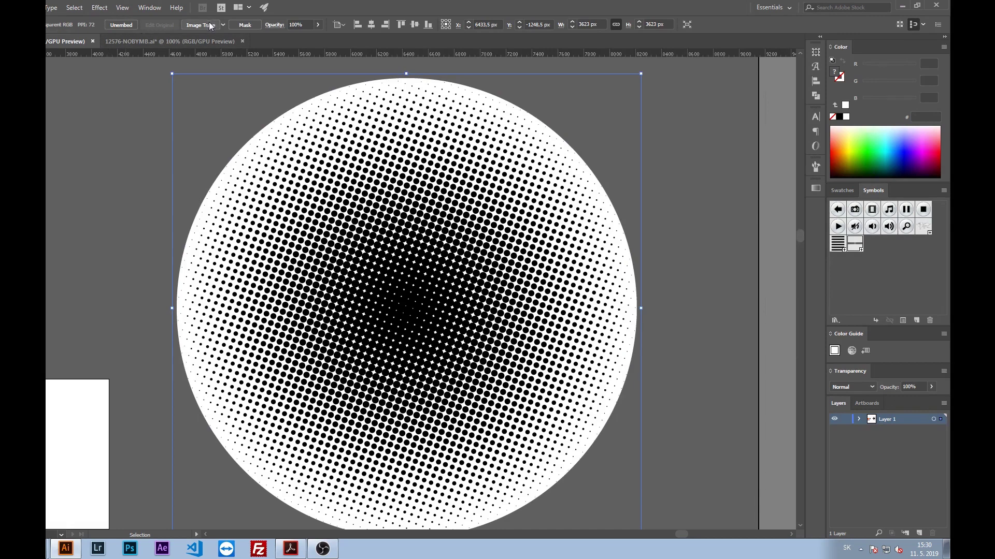
left_click(222, 25)
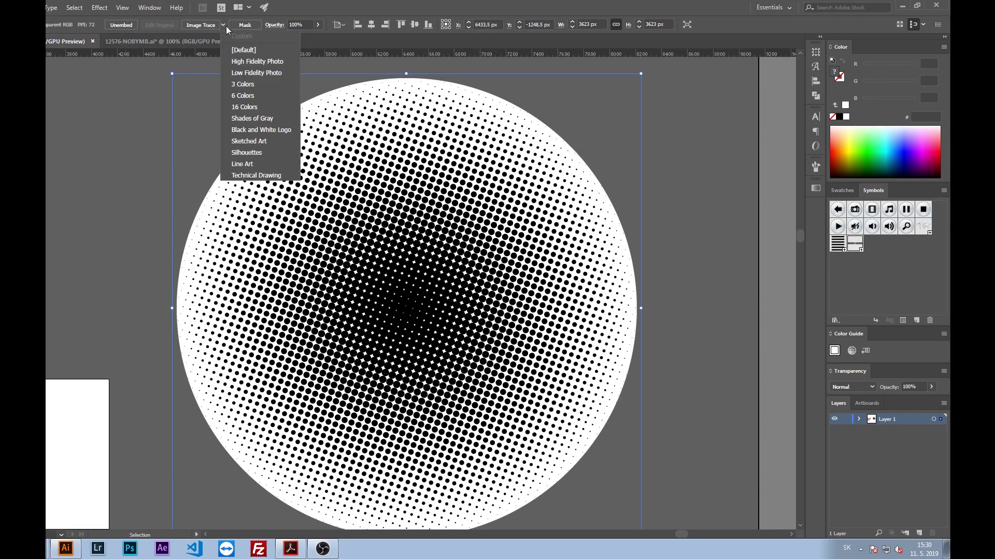
left_click(263, 80)
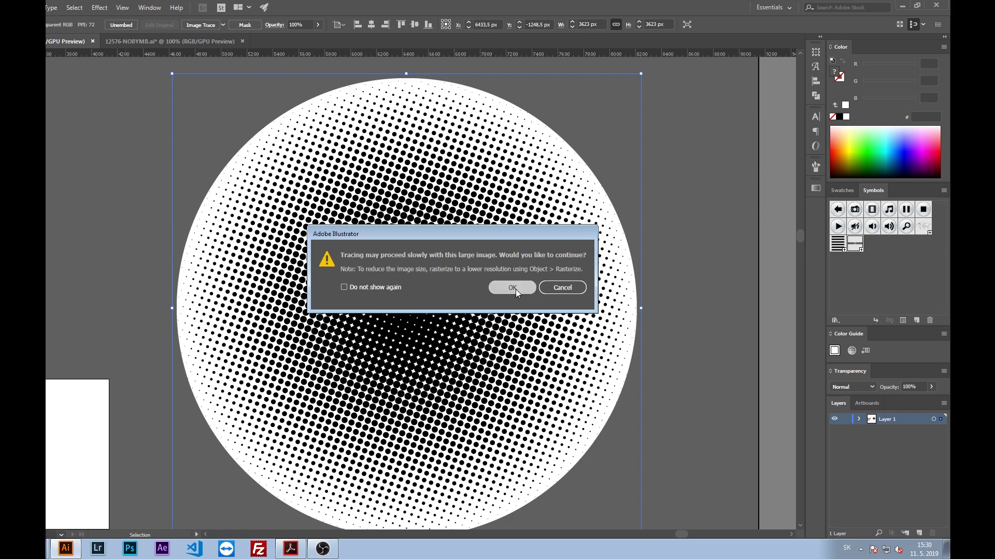
left_click(515, 289)
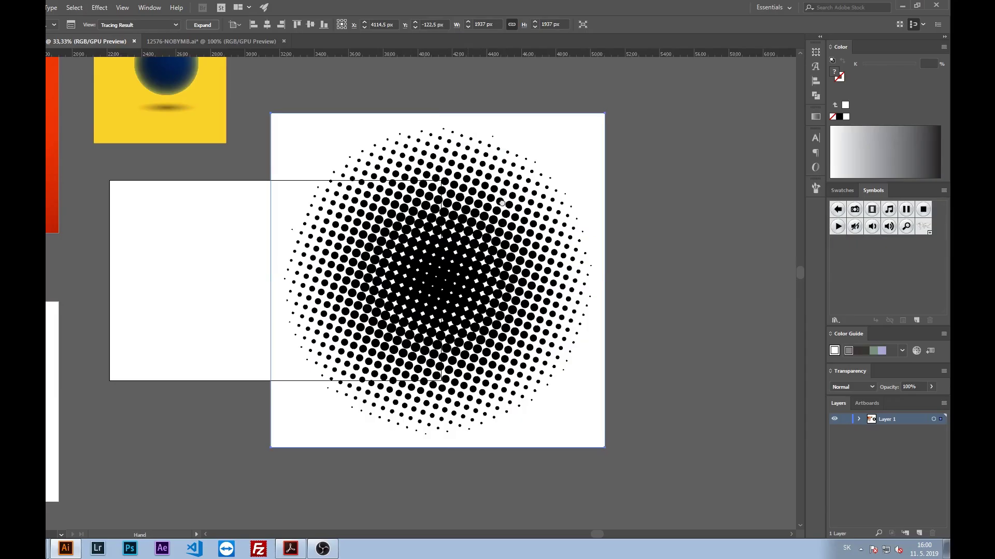
Select the traced halftone sphere, recentre the view, and nudge it slightly upward
left_click_drag(501, 202, 503, 203)
scroll(230, 196, "left", 10)
scroll(603, 228, "right", 8)
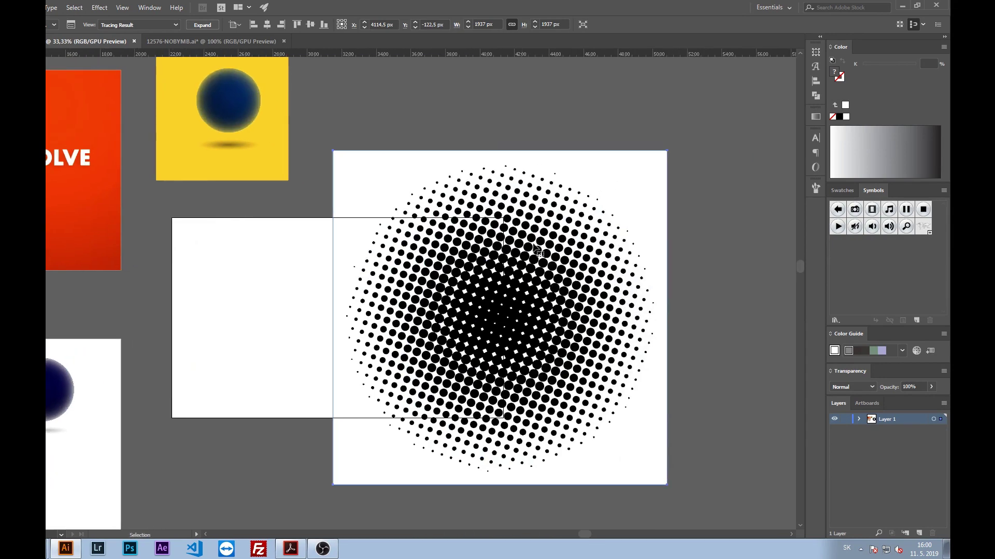
scroll(603, 228, "right", 1)
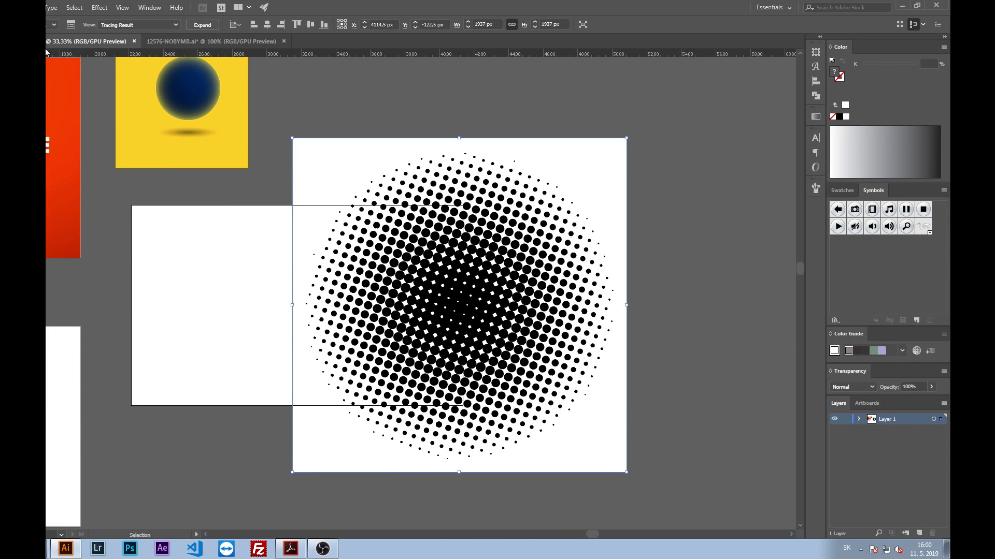
left_click(56, 25)
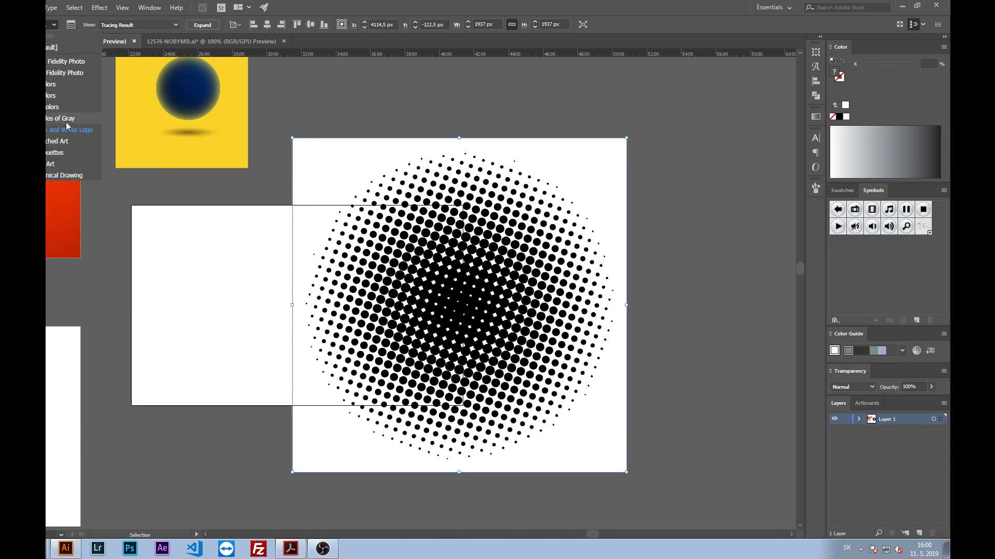
key("Escape")
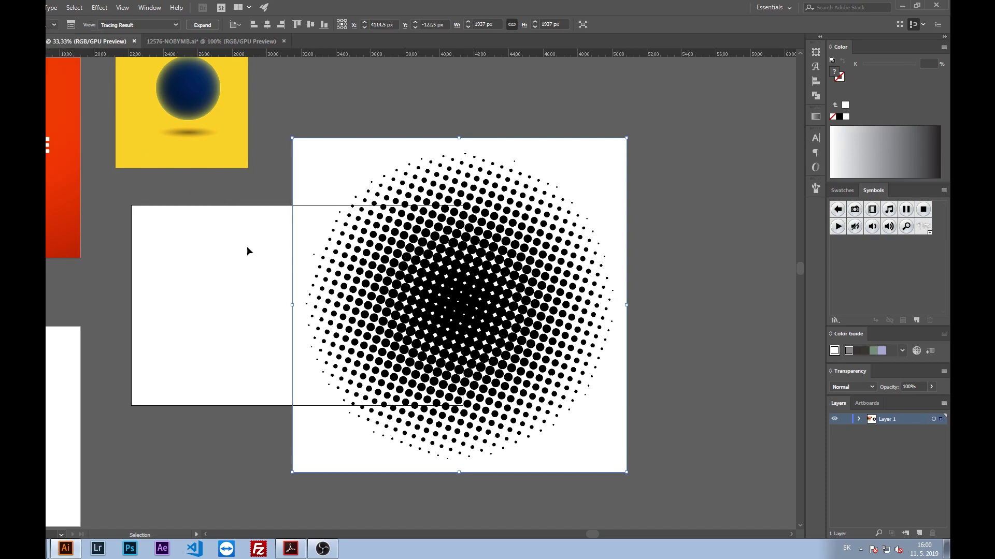
left_click_drag(247, 247, 242, 253)
left_click_drag(508, 283, 494, 291)
left_click_drag(475, 220, 477, 214)
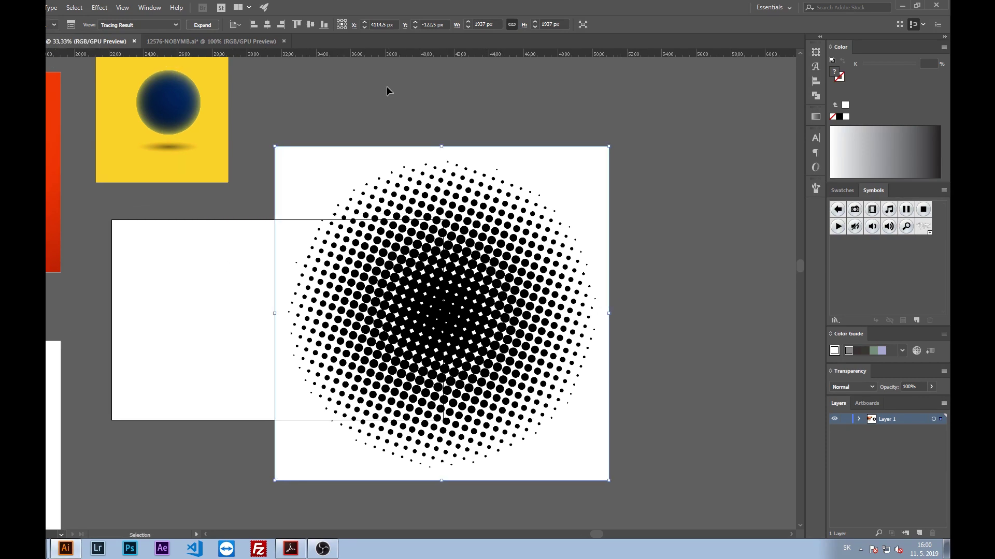
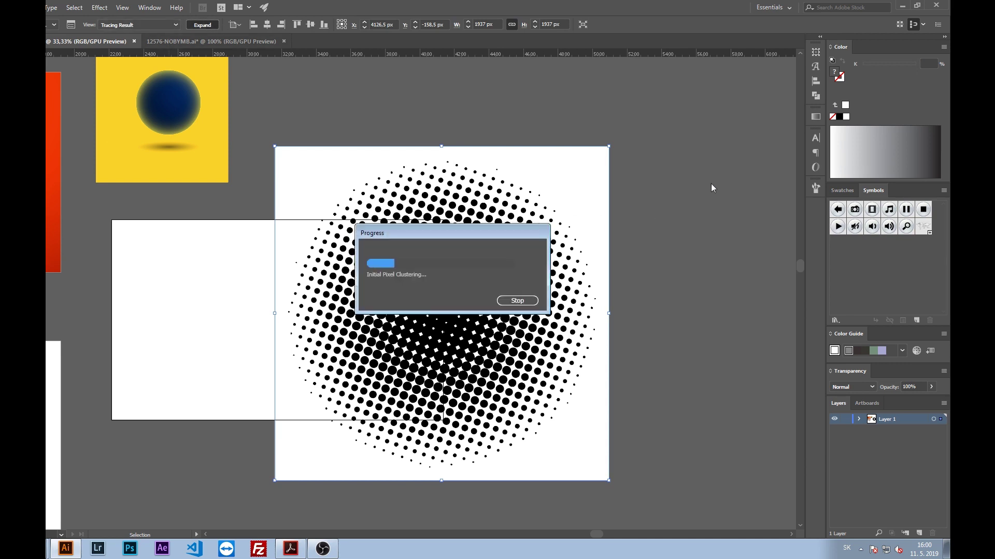
Delete the trace's white background, leaving only the halftone dots
key("a")
left_click(669, 175)
left_click(564, 167)
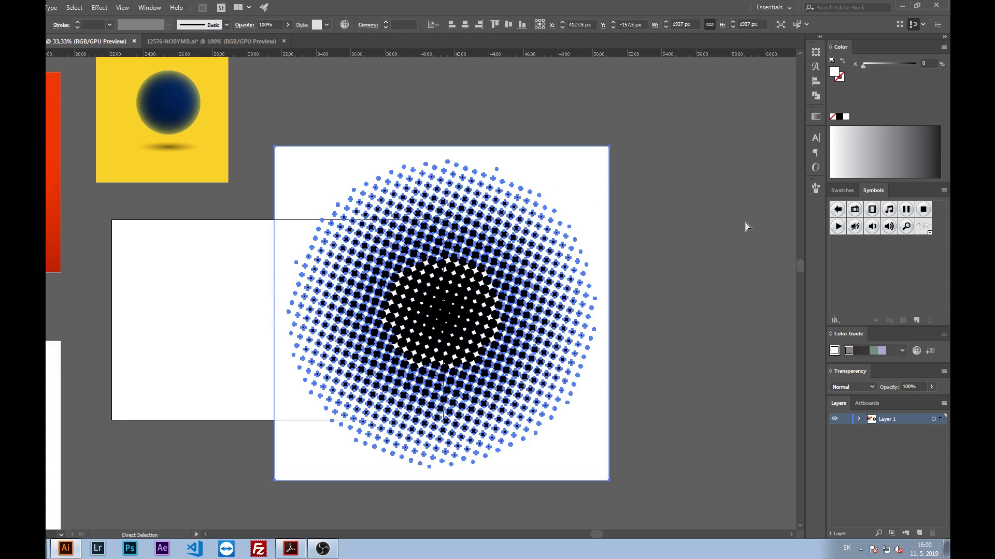
key("Delete")
scroll(516, 303, "up", 3)
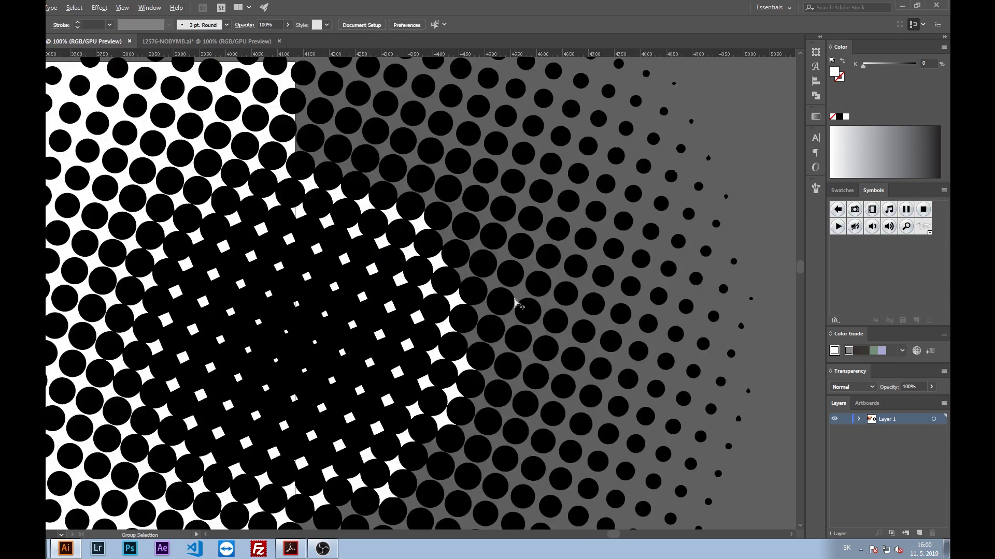
Save the black halftone dots as New Symbol 1 and delete the artboard instance
left_click(455, 306, "alt")
scroll(414, 285, "down", 3)
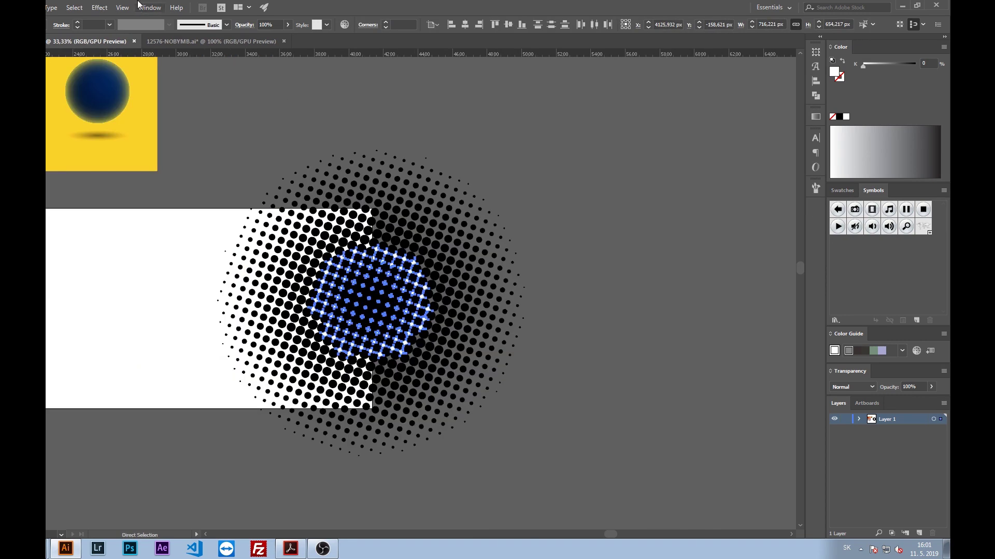
left_click(513, 293)
left_click(377, 285)
left_click(356, 299, "shift")
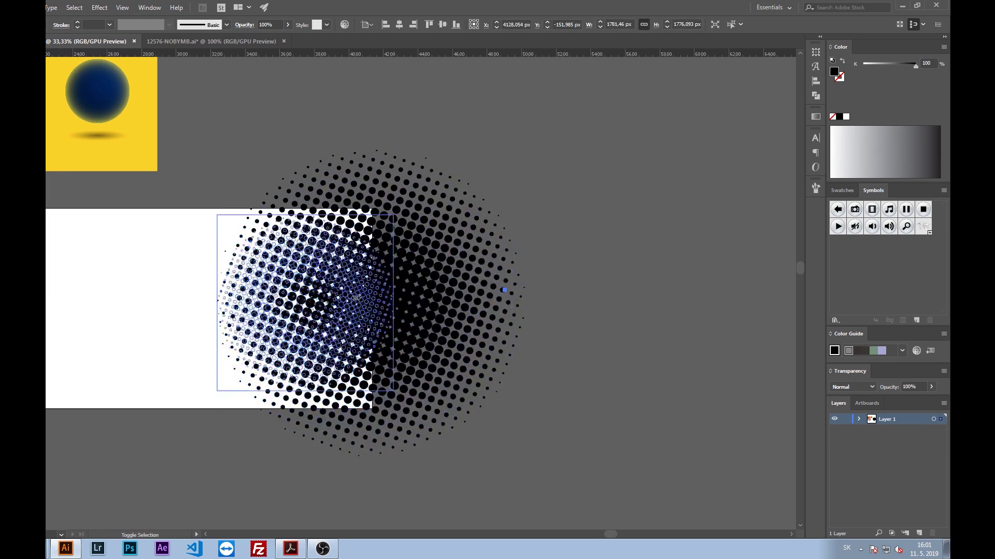
left_click_drag(356, 299, 851, 260)
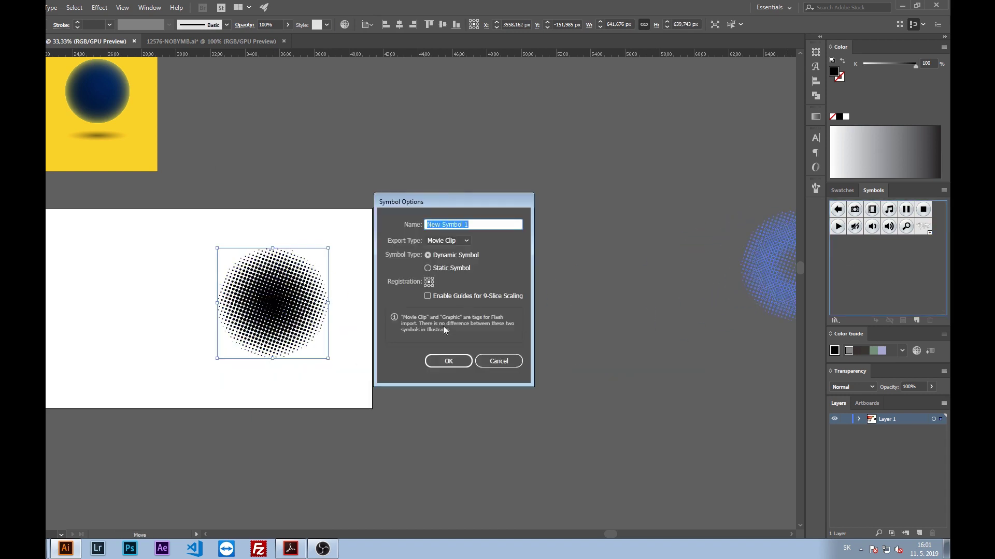
left_click(452, 361)
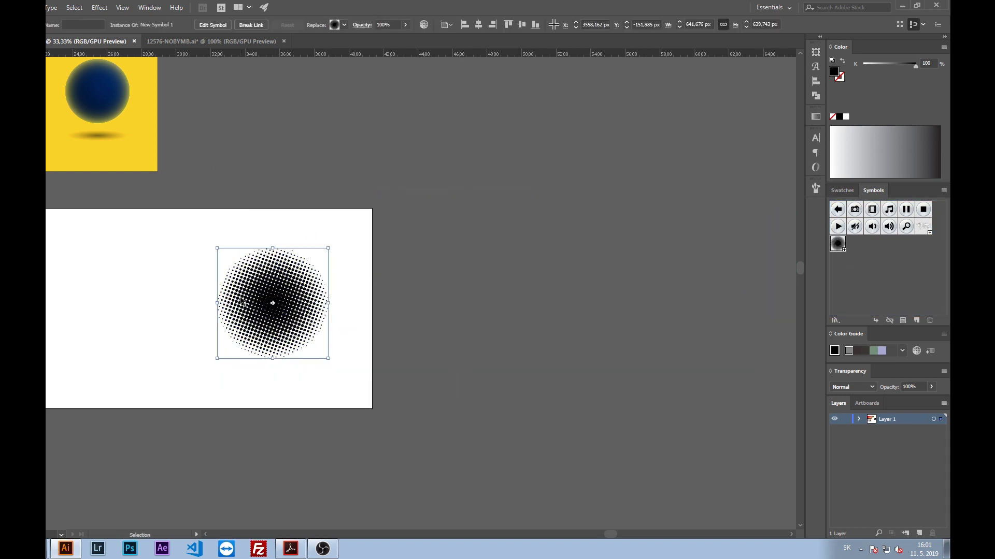
key("Delete")
scroll(284, 313, "up", 2)
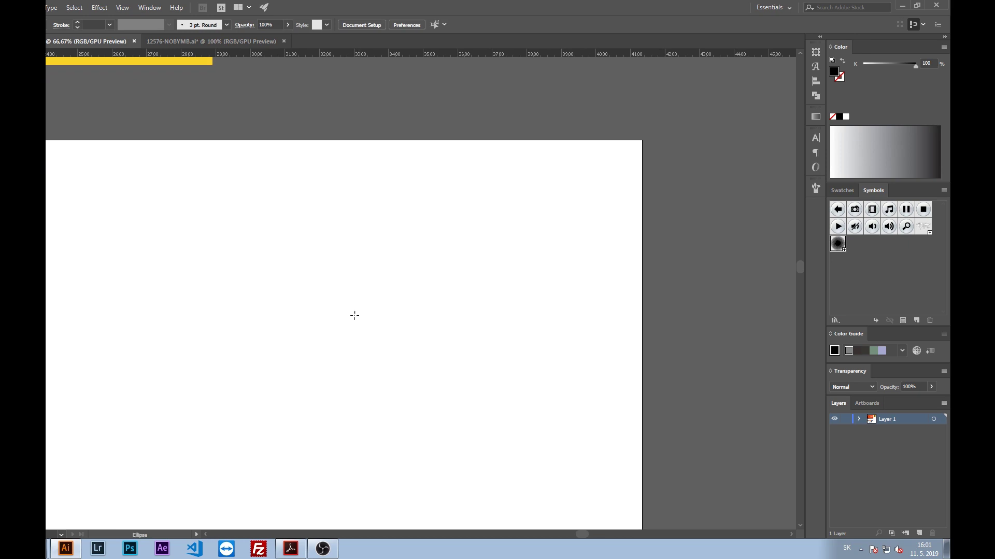
Draw a circle, cut it to its right half, and 3D revolve it with Diffuse Shading
left_click_drag(322, 182, 491, 351)
key("Delete")
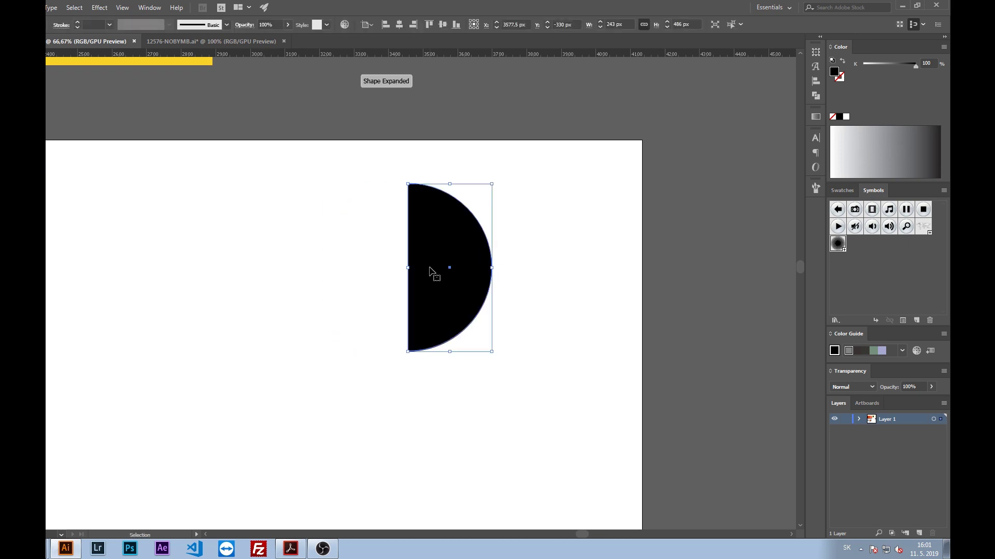
left_click(99, 8)
left_click(223, 73)
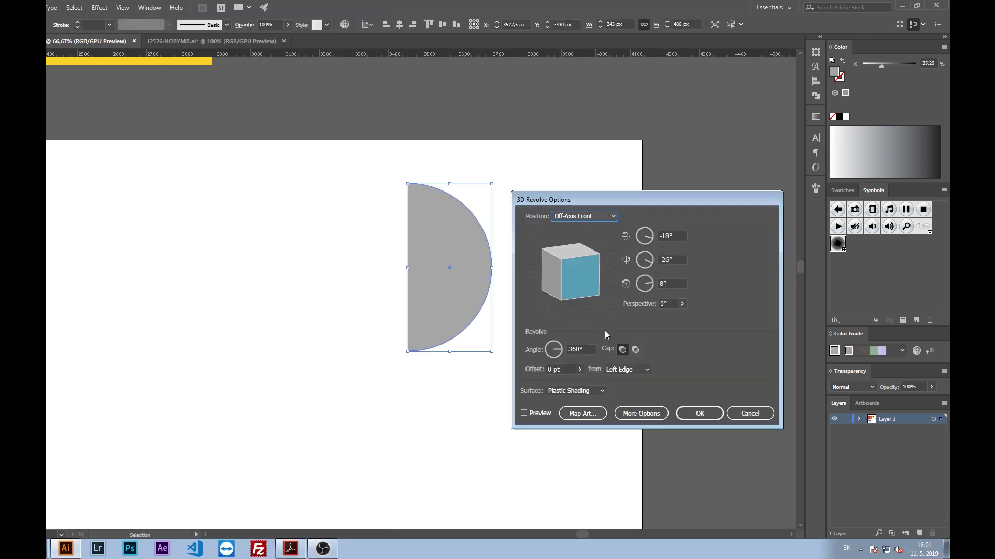
left_click(541, 413)
left_click(582, 392)
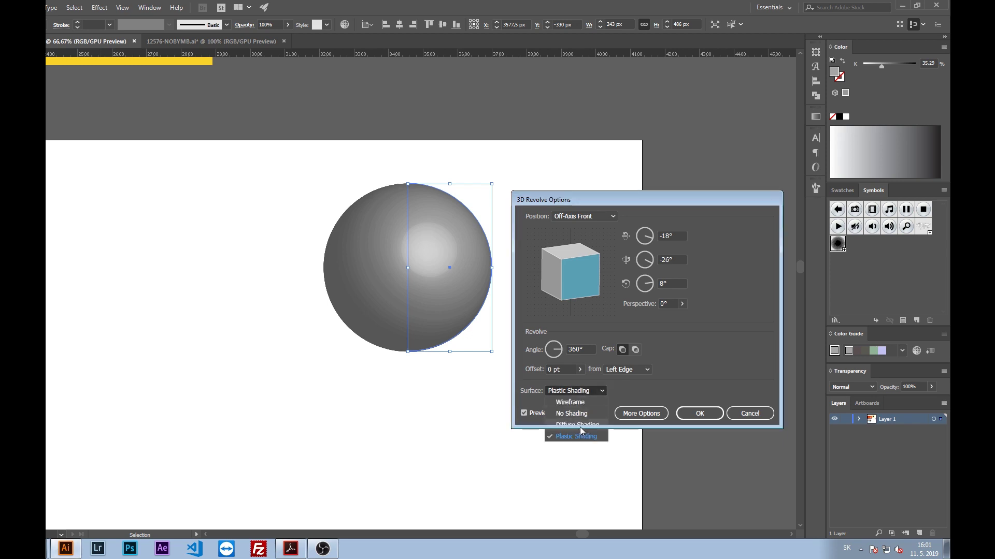
left_click(580, 424)
Map New Symbol 1 onto the sphere, enlarged, with Invisible Geometry, and apply
left_click(583, 414)
left_click(609, 216)
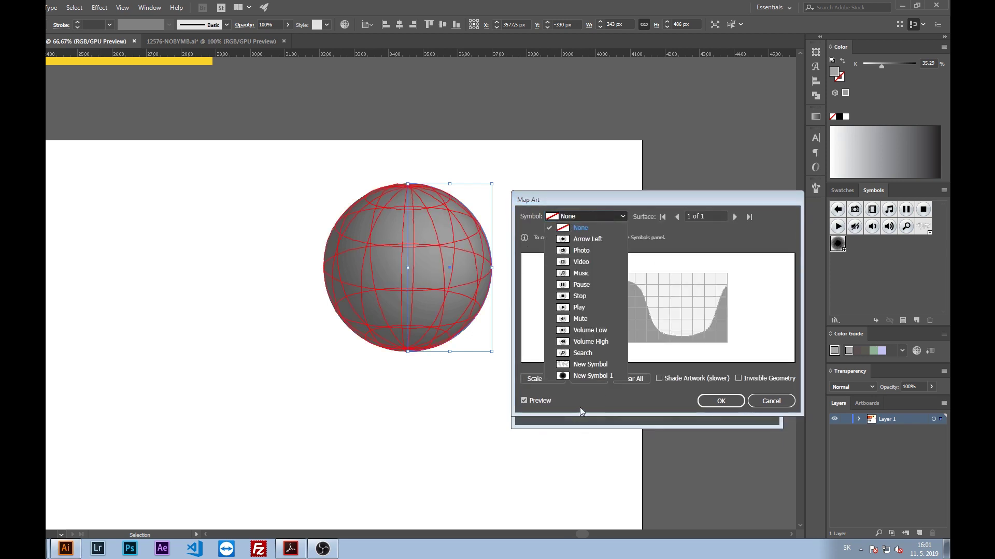
left_click(580, 376)
left_click_drag(689, 280, 704, 252)
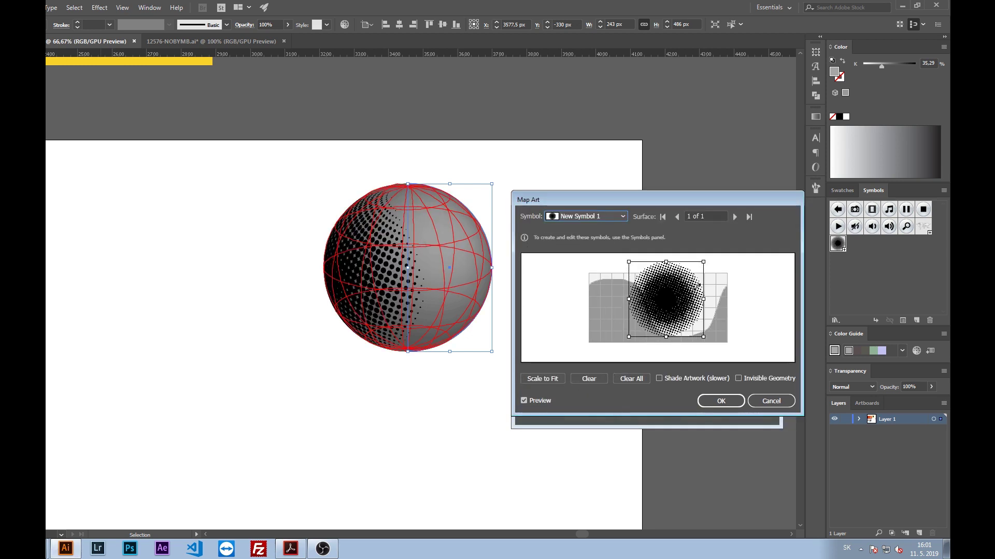
mouse_move(672, 300)
left_mouse_down()
mouse_move(678, 322)
mouse_move(669, 322)
left_mouse_up()
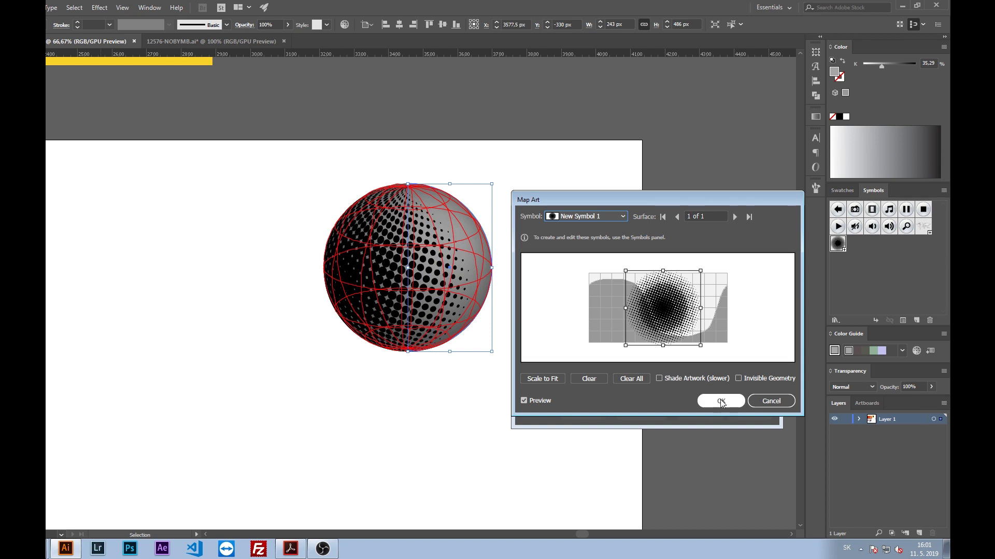
left_click(739, 378)
left_click(725, 402)
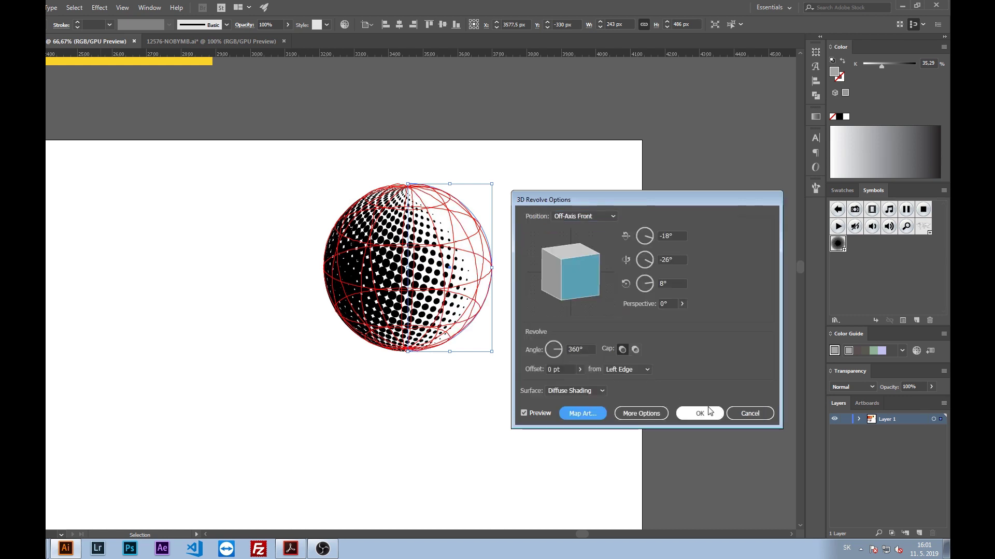
left_click(710, 413)
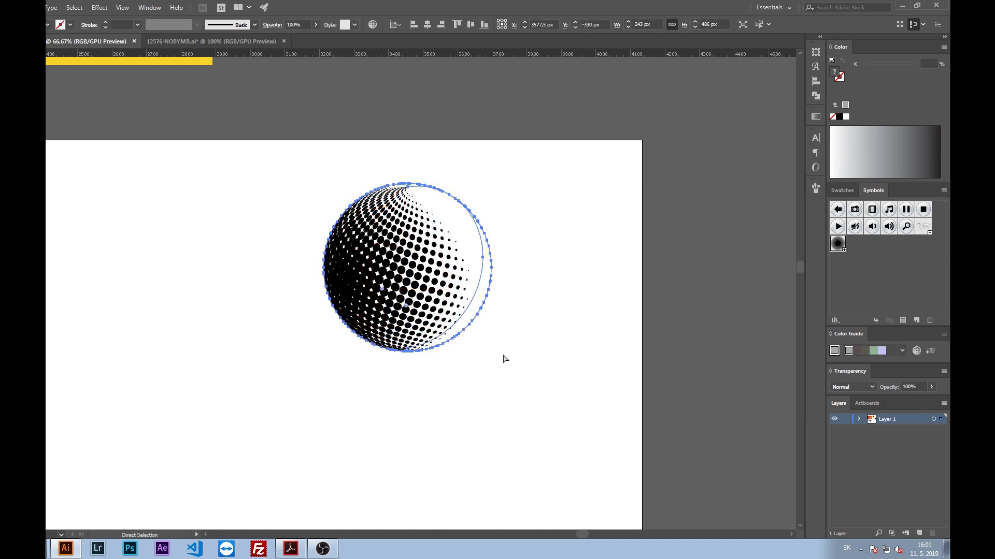
Move the dot sphere left, ungroup it twice and release its clipping mask
key("v")
left_click(604, 286)
left_click(531, 258)
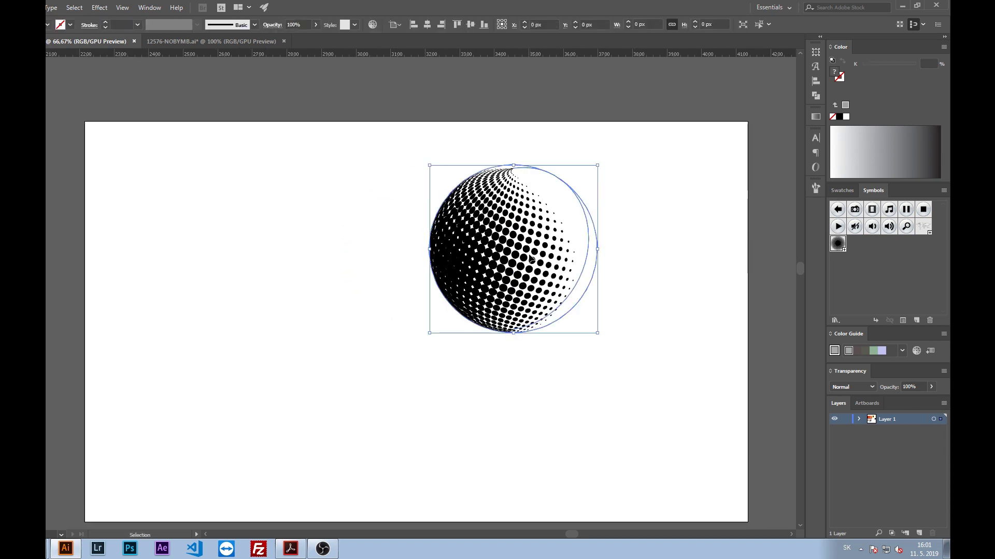
left_click_drag(531, 259, 366, 302)
right_click(296, 279)
left_click(365, 356)
right_click(321, 263)
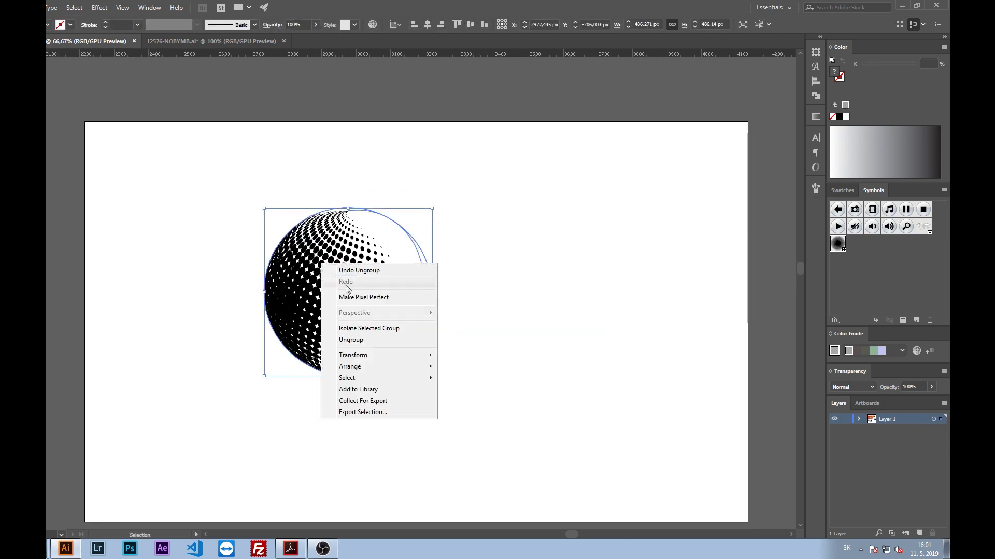
left_click(373, 339)
right_click(344, 294)
left_click(383, 360)
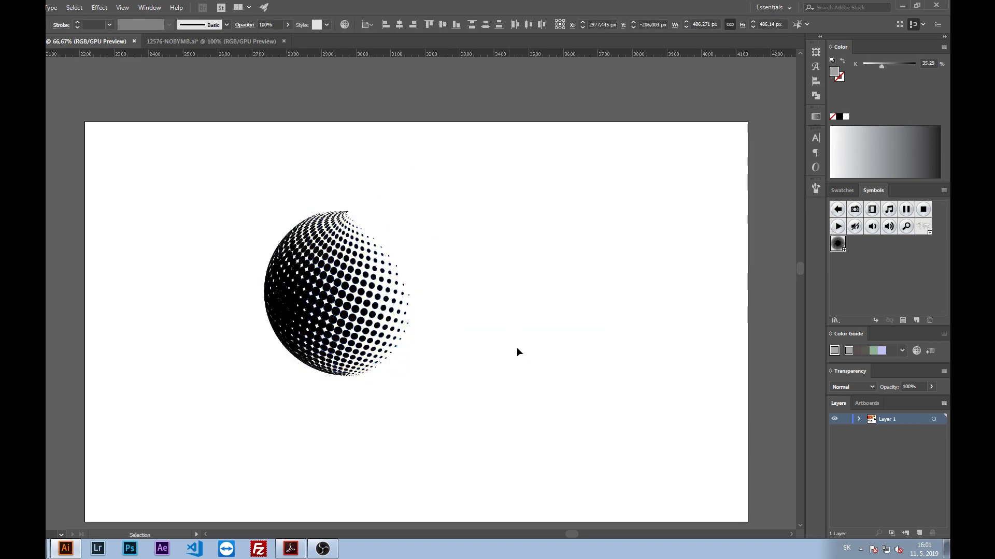
Delete the leftover circle outline and stray back dots, keeping the dot sphere at left
left_click_drag(384, 290, 596, 275)
left_click_drag(353, 188, 226, 367)
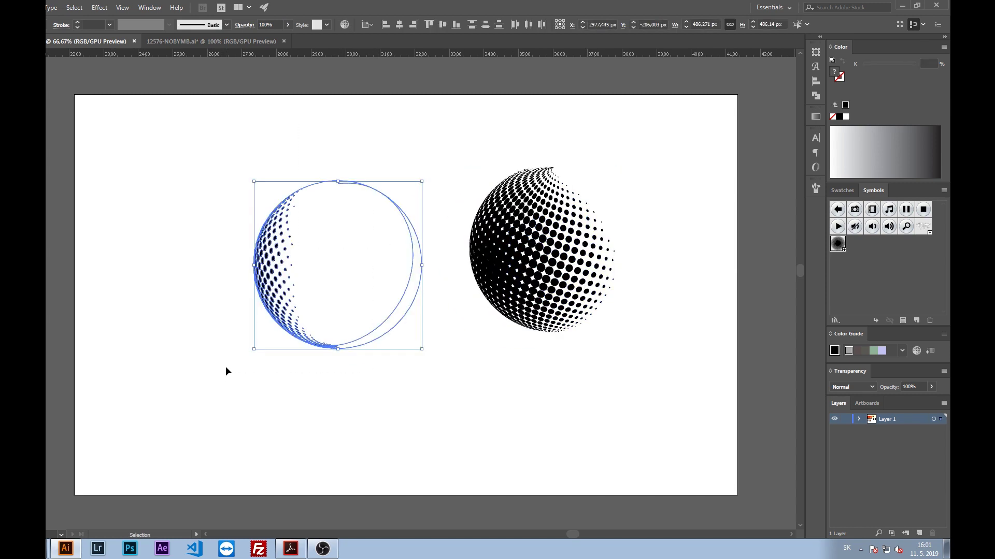
key("Delete")
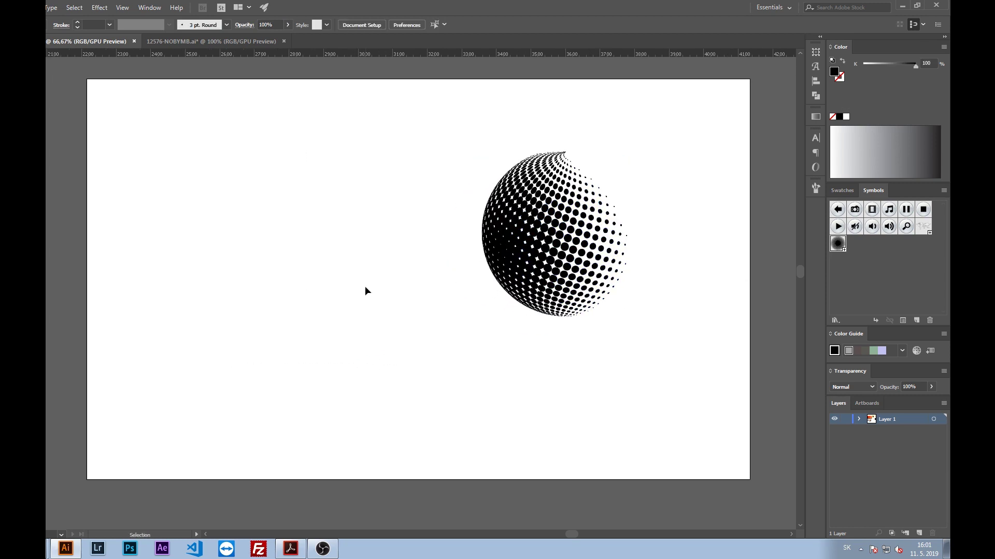
left_click_drag(508, 262, 286, 272)
key("ctrl+minus")
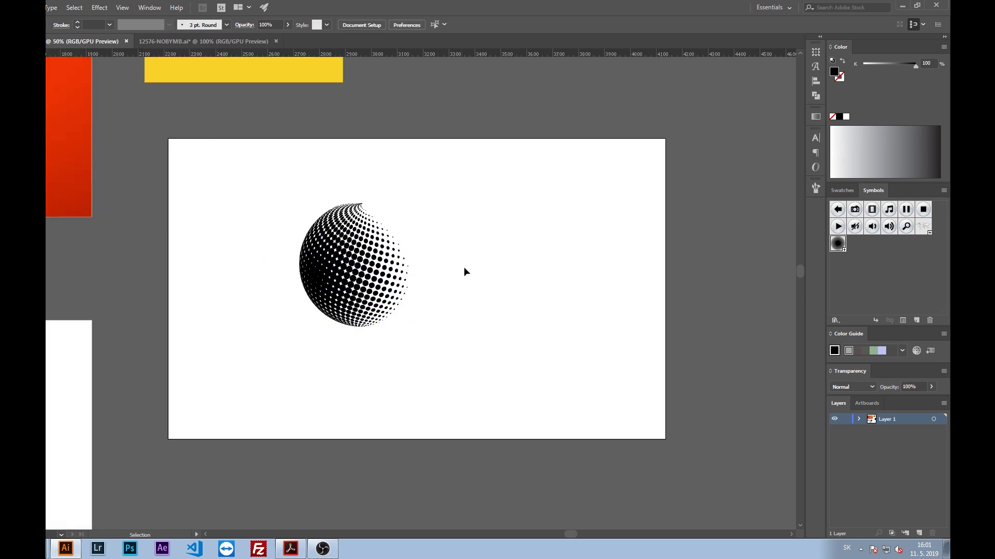
scroll(443, 270, "down", 3)
scroll(444, 270, "left", 6)
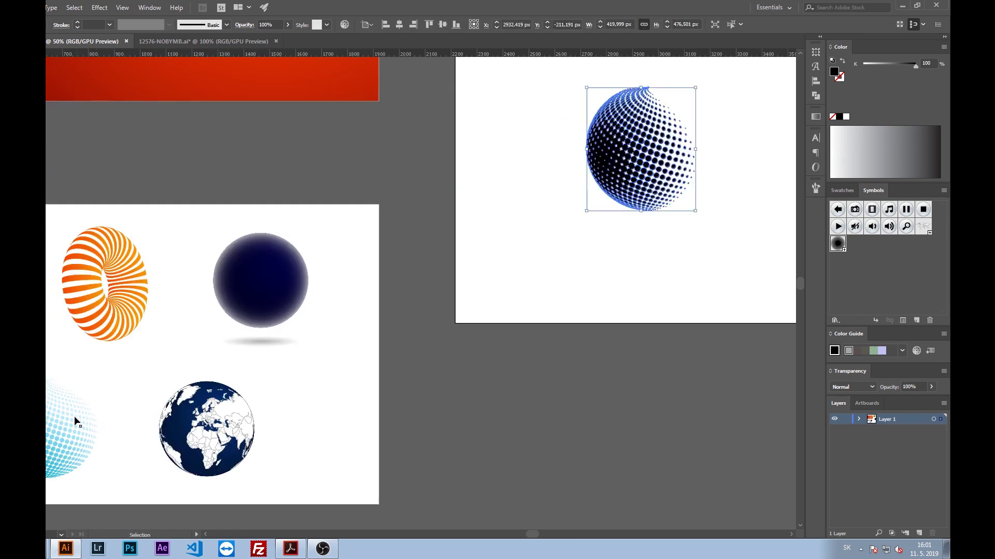
scroll(600, 315, "up", 1)
scroll(600, 315, "right", 2)
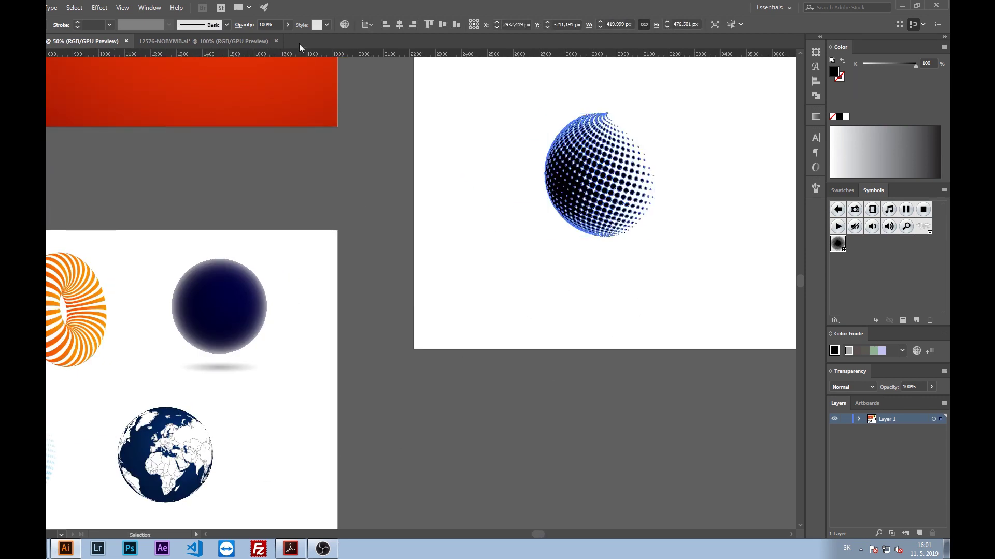
scroll(446, 274, "up", 3)
scroll(445, 274, "right", 6)
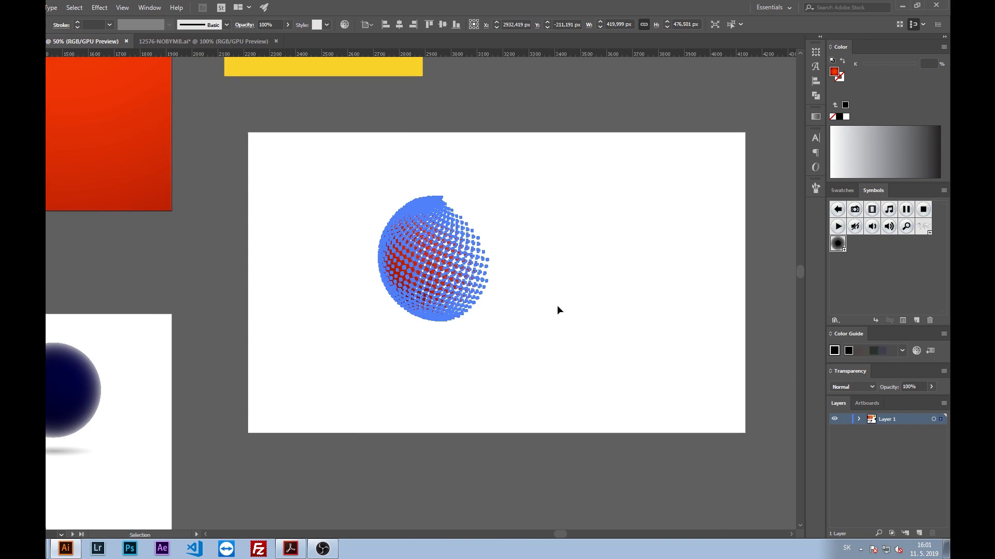
Undo the accidental move of the dot sphere
left_click_drag(466, 269, 334, 275)
key("ctrl+z")
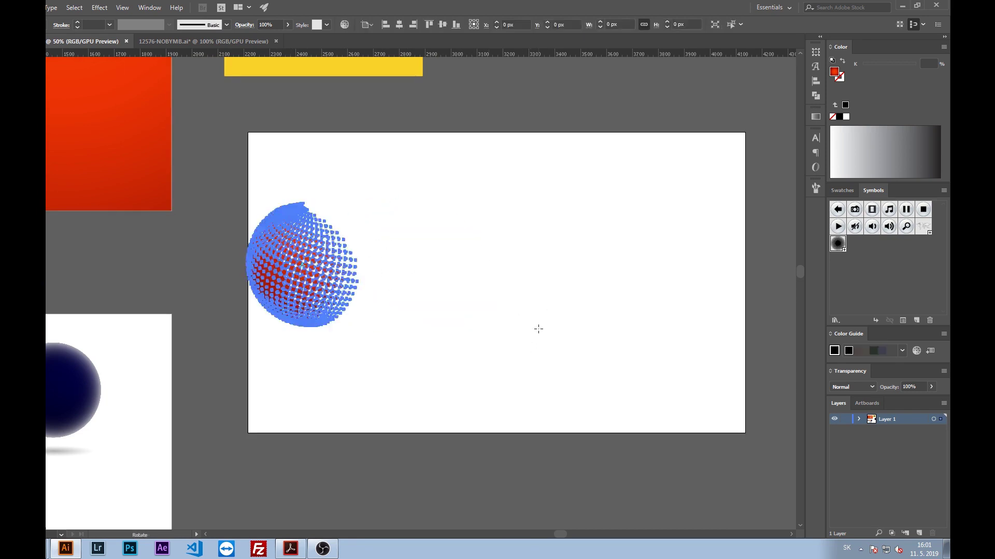
key("ctrl+z")
key("v")
scroll(505, 240, "up", 1)
scroll(445, 308, "down", 2)
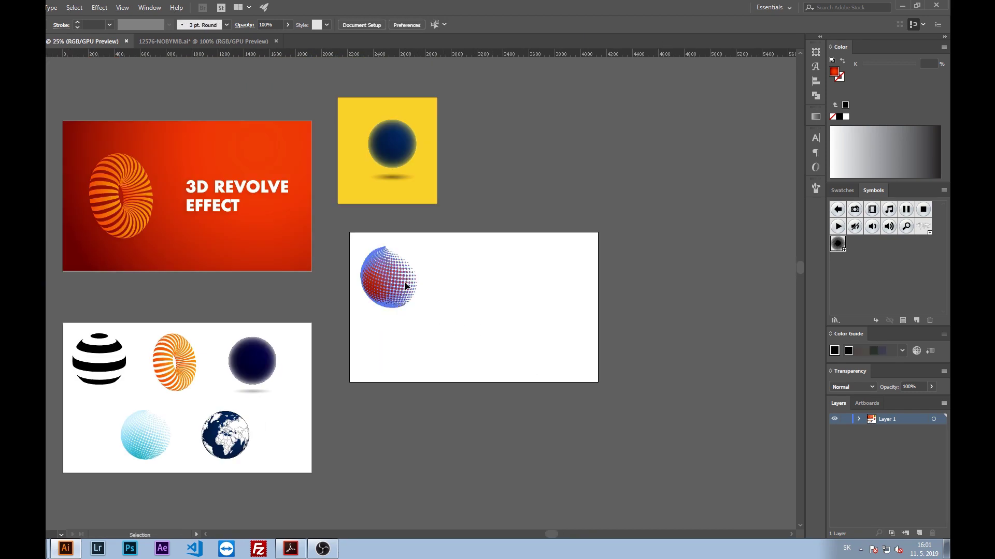
left_click(387, 279)
left_click(443, 325)
scroll(432, 316, "up", 2)
Copy the cyan halftone sphere onto the white artboard and enlarge it beside the red one
left_click_drag(391, 303, 577, 216)
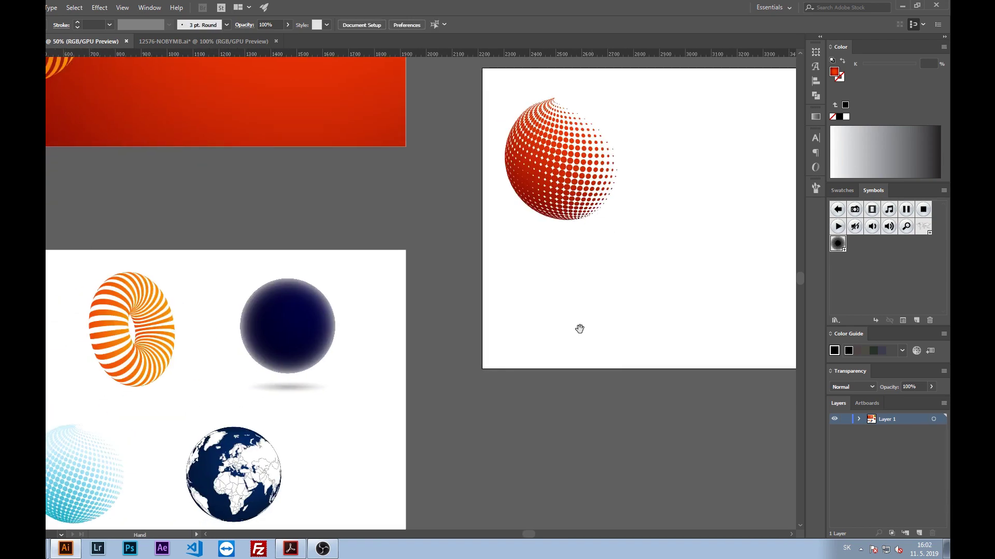
left_click_drag(580, 329, 657, 243)
mouse_move(202, 410)
left_mouse_down()
mouse_move(729, 207)
mouse_move(341, 372)
mouse_move(463, 272)
left_mouse_up()
left_click_drag(499, 207, 533, 173)
left_click(605, 164)
left_click_drag(630, 231, 584, 234)
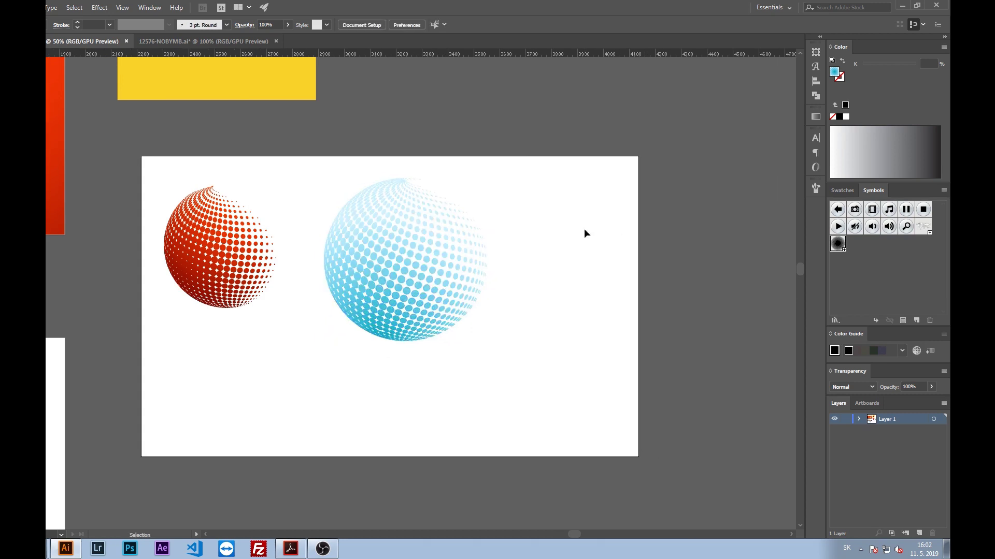
left_click_drag(406, 266, 429, 239)
Add the text 'ACCOUNTING s.r.o' beside the spheres and scale it up
left_click(555, 235)
type("ACCOUNTING s.r.")
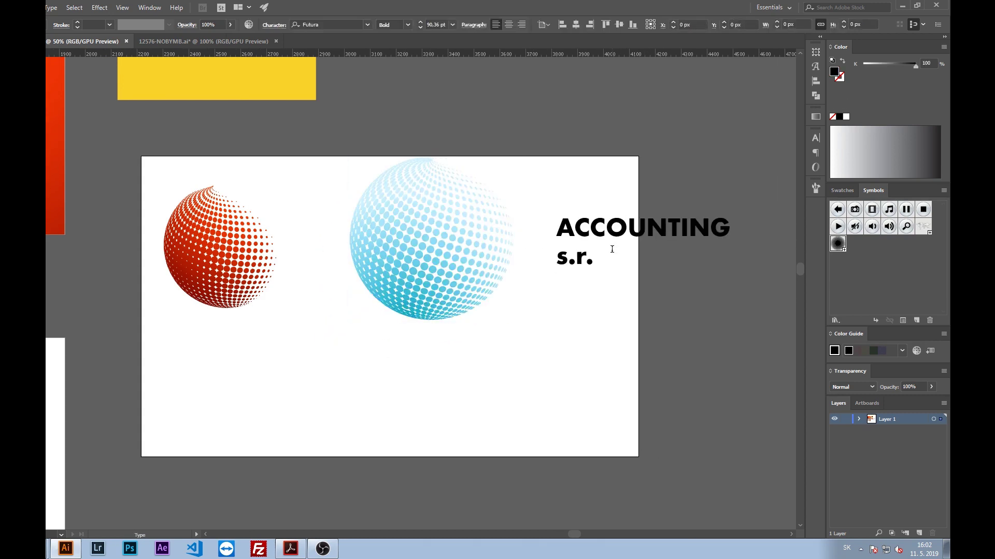
type("o")
mouse_move(728, 216)
left_mouse_down()
mouse_move(812, 182)
mouse_move(780, 179)
left_mouse_up()
mouse_move(531, 236)
left_mouse_down()
mouse_move(621, 240)
mouse_move(577, 258)
left_mouse_up()
key("ctrl+minus")
scroll(533, 268, "right", 2)
left_click(394, 239)
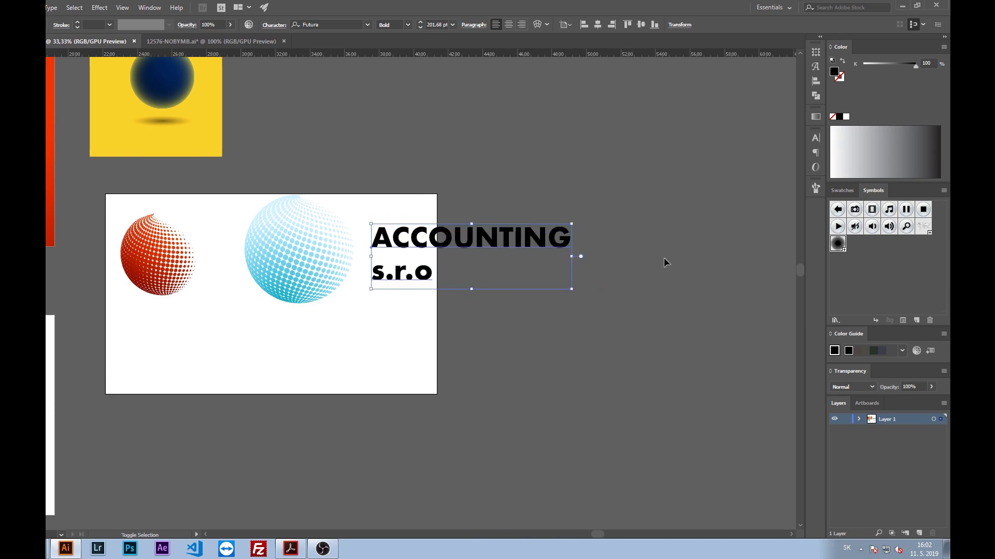
left_click(568, 164)
Delete the cyan sphere, the ACCOUNTING text and the red halftone sphere
left_click_drag(568, 163, 337, 306)
key("Delete")
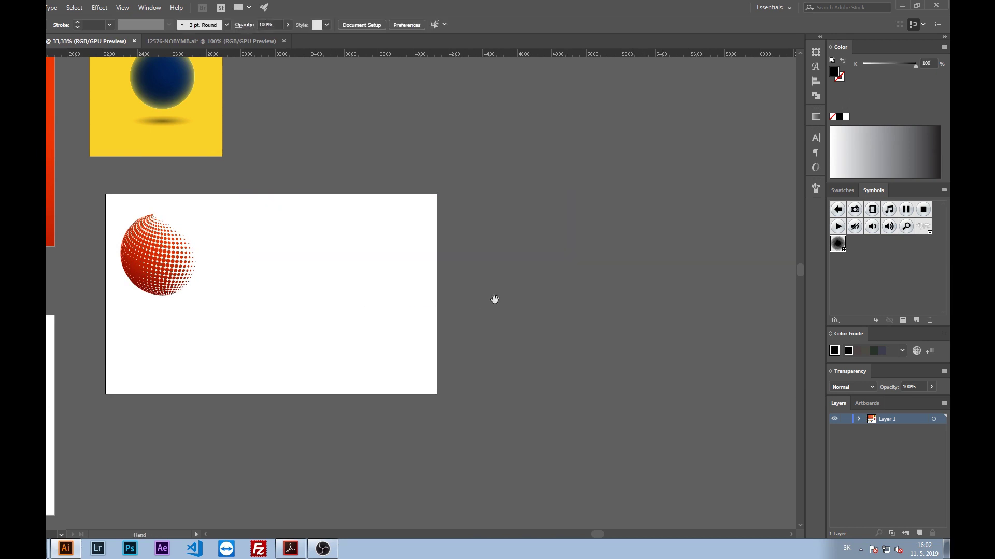
left_click_drag(292, 236, 101, 342)
key("Delete")
Copy the globe onto the white artboard, delete it, and go to 12576-NOBYMB.ai
scroll(131, 315, "left", 5)
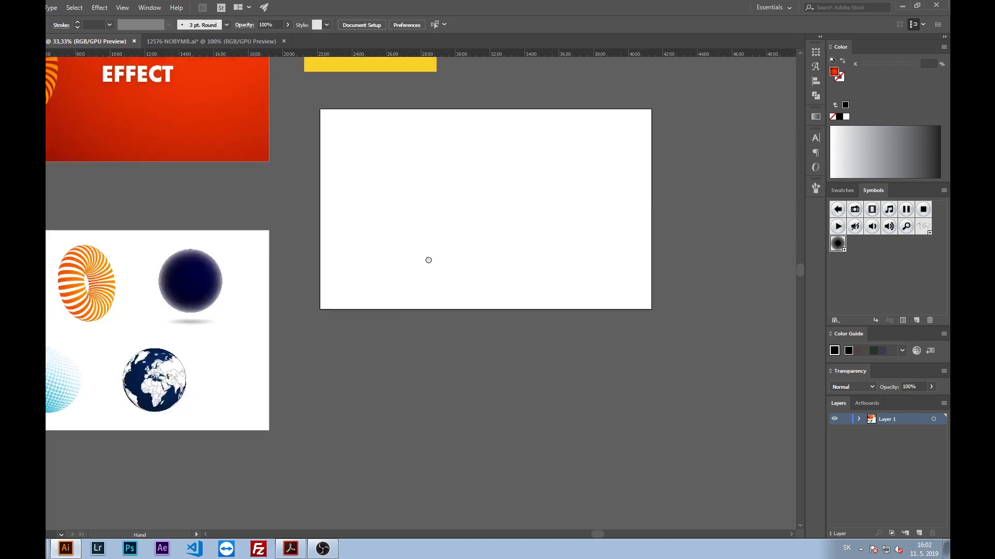
scroll(132, 315, "down", 2)
left_click(243, 357)
left_click_drag(243, 357, 515, 198)
left_click(606, 216)
scroll(570, 233, "up", 5)
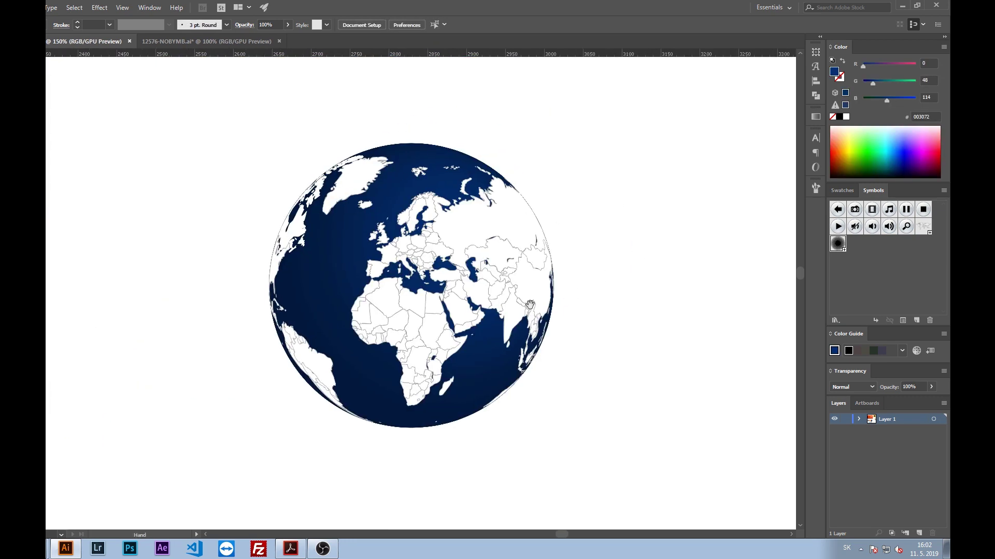
scroll(488, 279, "down", 5)
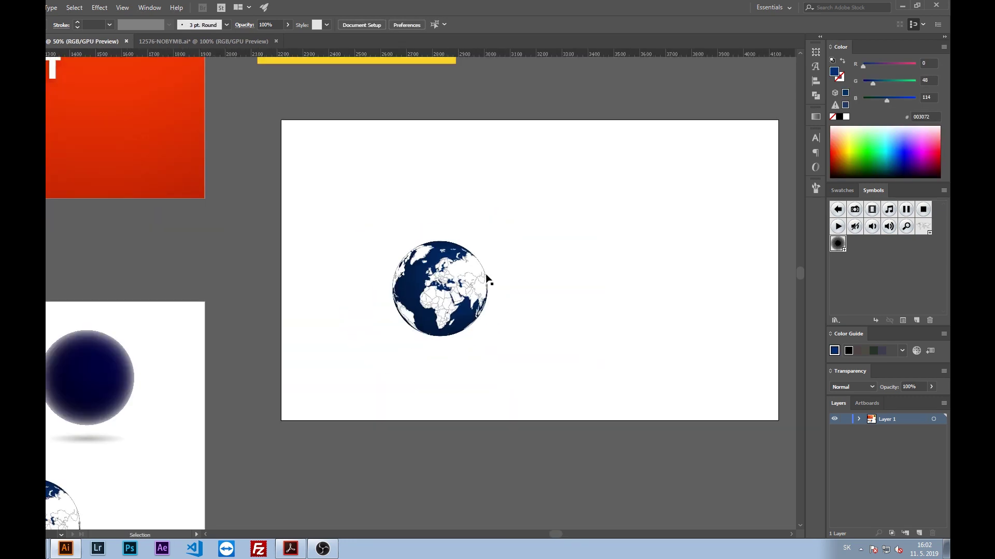
left_click(433, 293)
key("Delete")
left_click(203, 41)
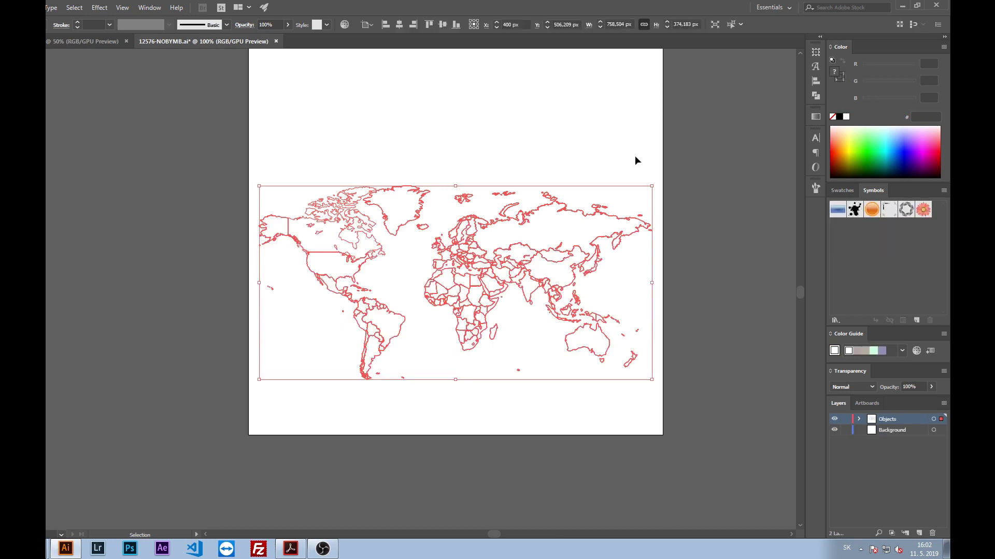
Copy the world map from 12576-NOBYMB.ai and paste it into the showcase document
left_click_drag(635, 156, 621, 154)
left_click(544, 222)
left_click(508, 229)
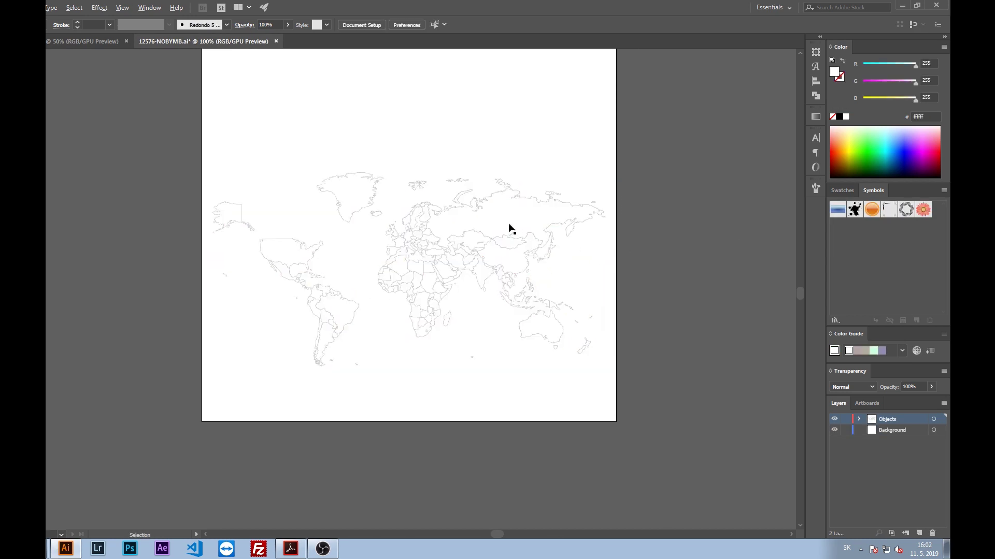
scroll(490, 236, "up", 1)
scroll(377, 222, "down", 4)
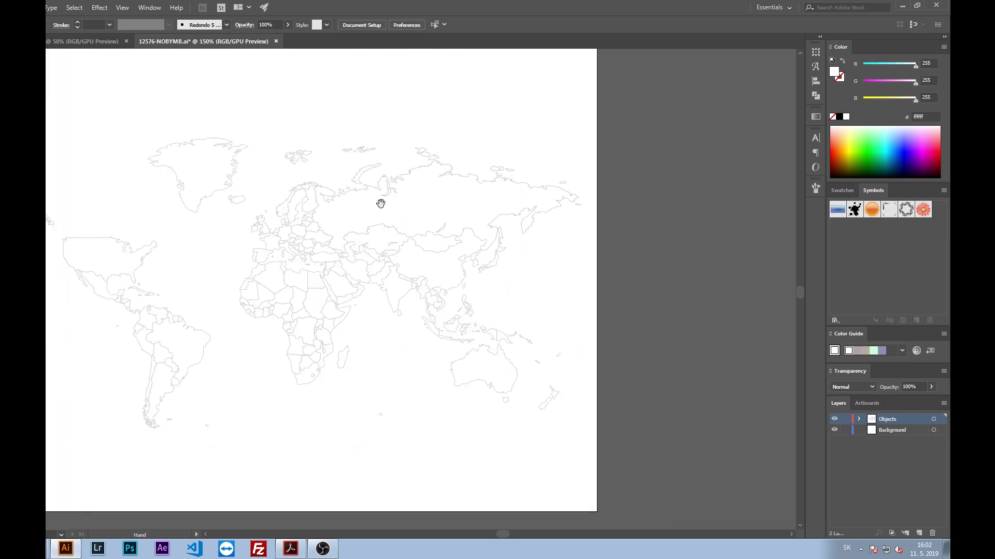
left_click(516, 222)
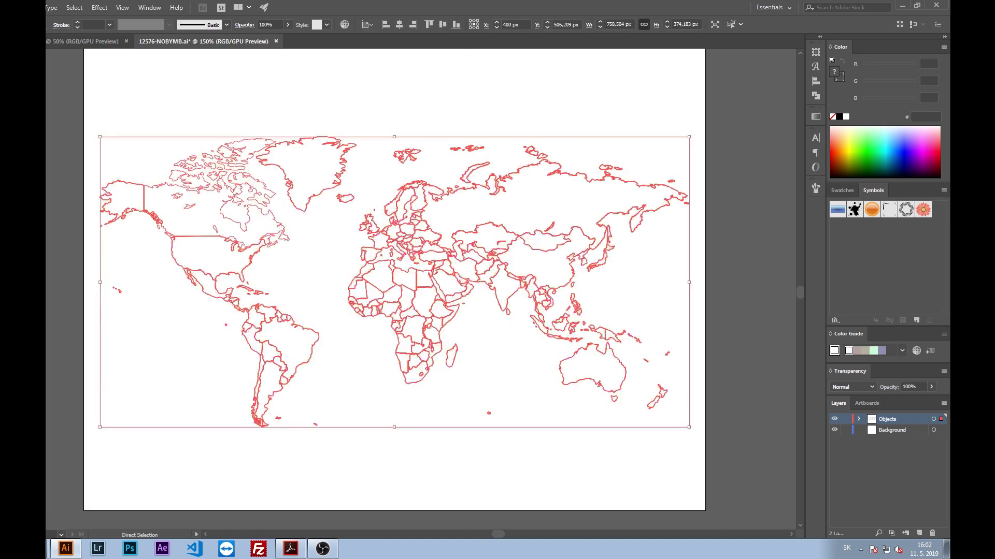
key("ctrl+c")
key("ctrl+Tab")
key("ctrl+v")
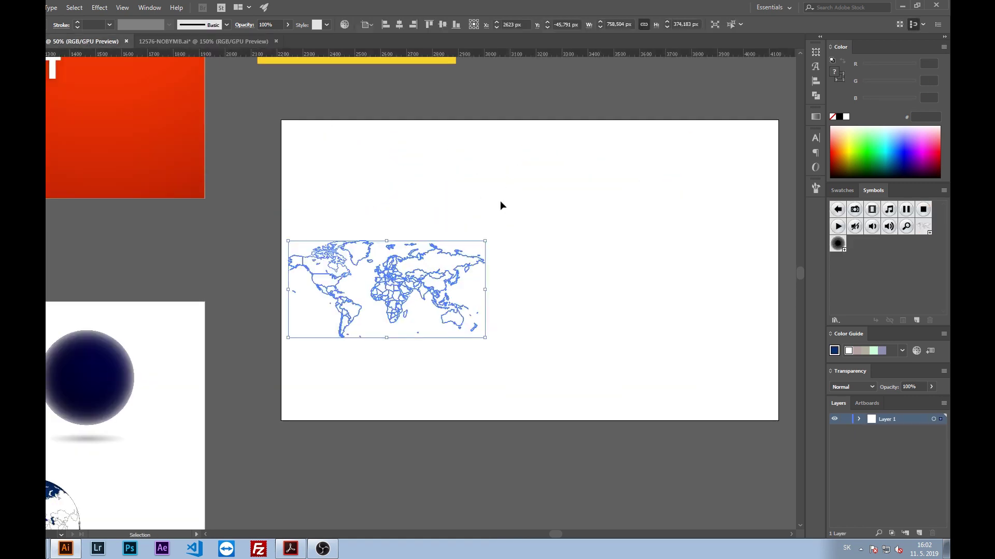
Drag the pasted world map into the Symbols panel to make it a new symbol
left_click_drag(401, 279, 863, 274)
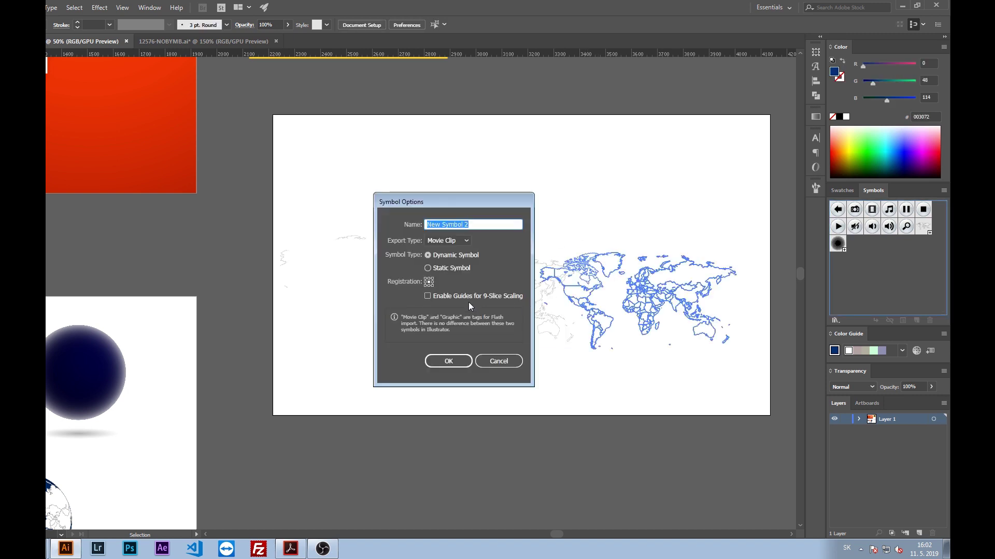
key("Return")
left_click(477, 290)
key("ctrl+alt+0")
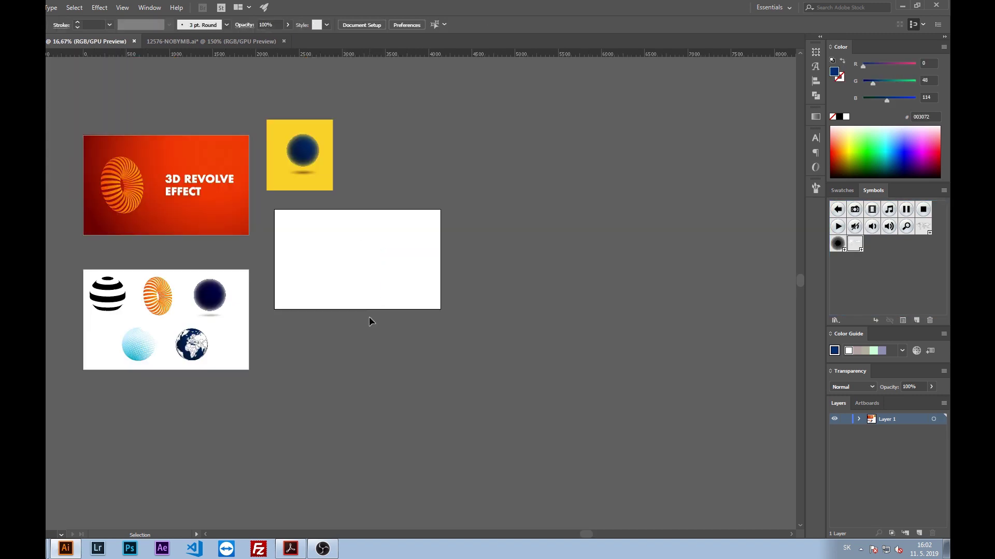
Place a navy half-circle on the artboard and darken its fill
key("a")
key("ctrl+equal")
key("ctrl+equal")
key("ctrl+equal")
left_click(416, 305)
key("v")
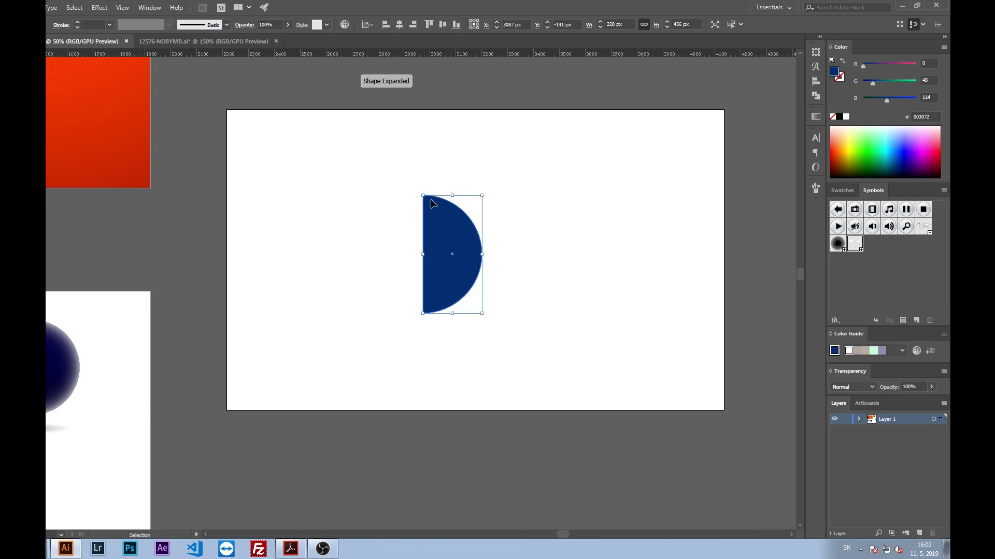
left_click(588, 248)
left_click(454, 254)
left_click_drag(884, 99, 868, 83)
3D revolve the half-circle into a sphere with Diffuse Shading
left_click(99, 8)
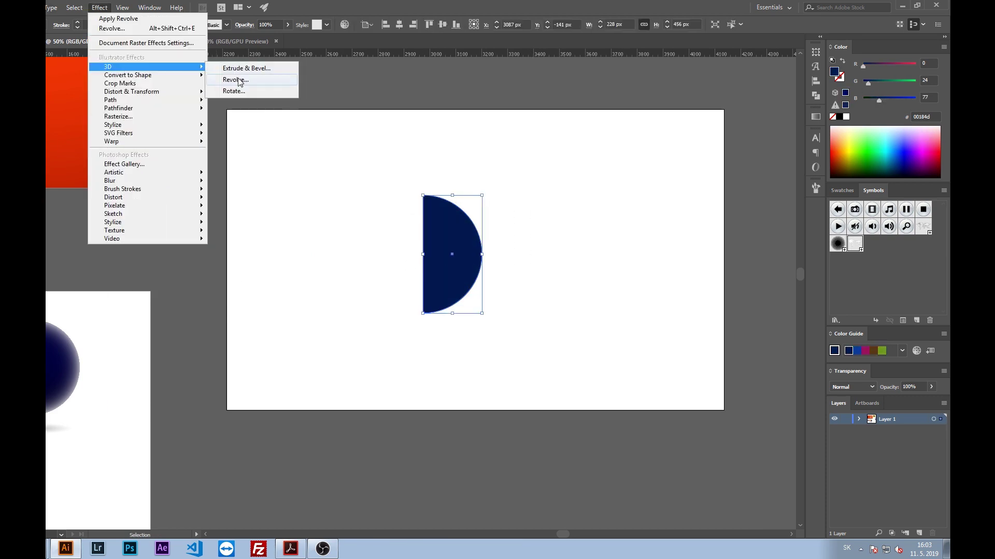
left_click(228, 79)
left_click(538, 414)
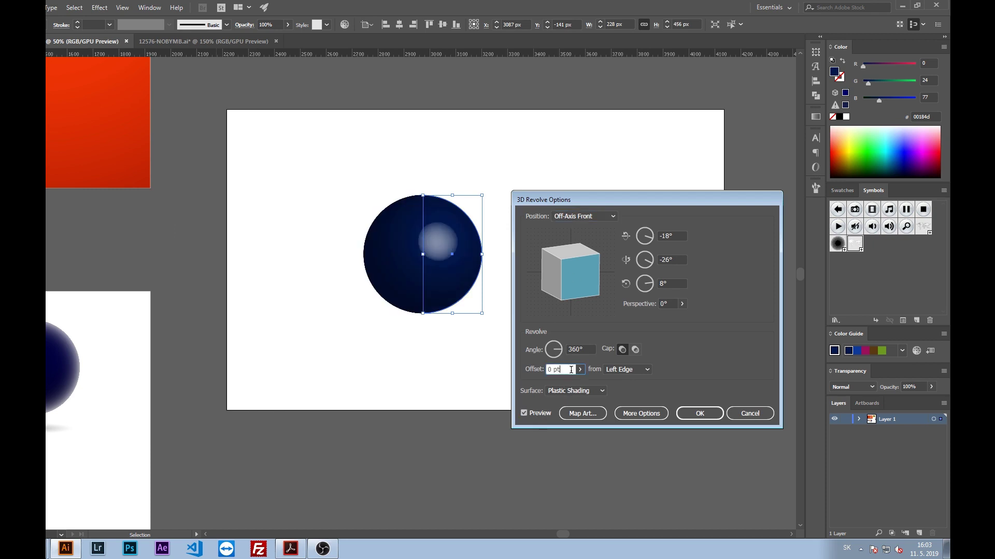
left_click(573, 391)
left_click(570, 426)
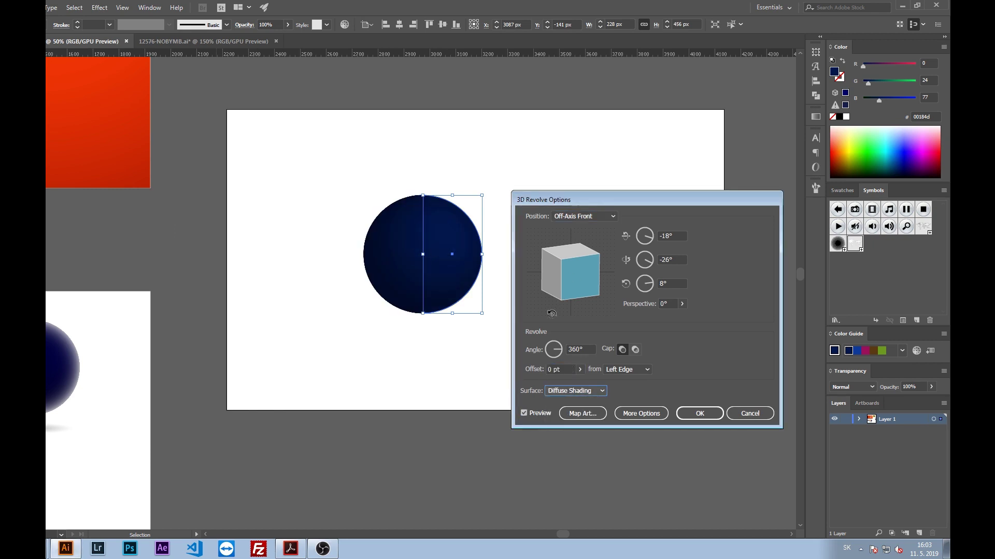
left_click(586, 413)
left_click(585, 216)
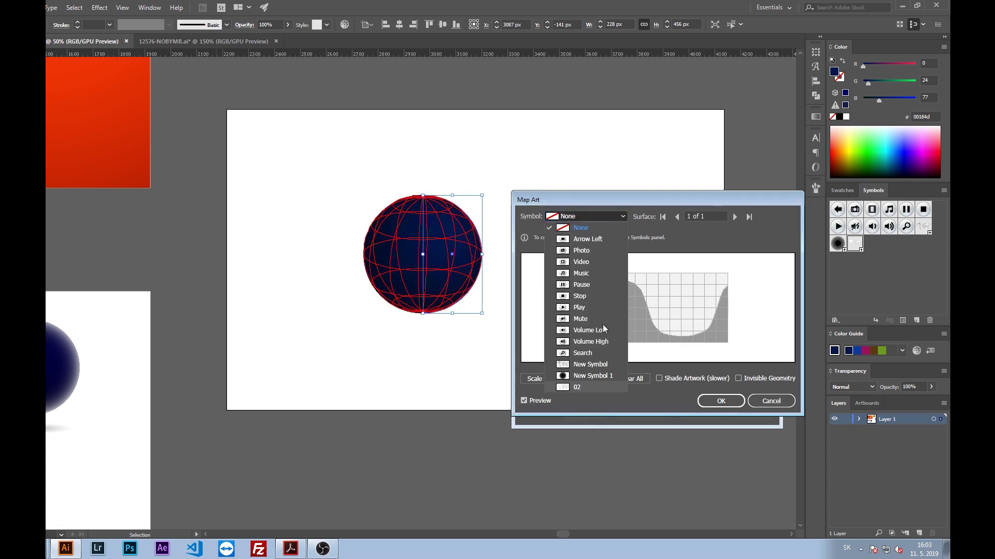
Map symbol 02 onto the navy sphere, enlarged and shifted so Europe and Africa face front
left_click(580, 387)
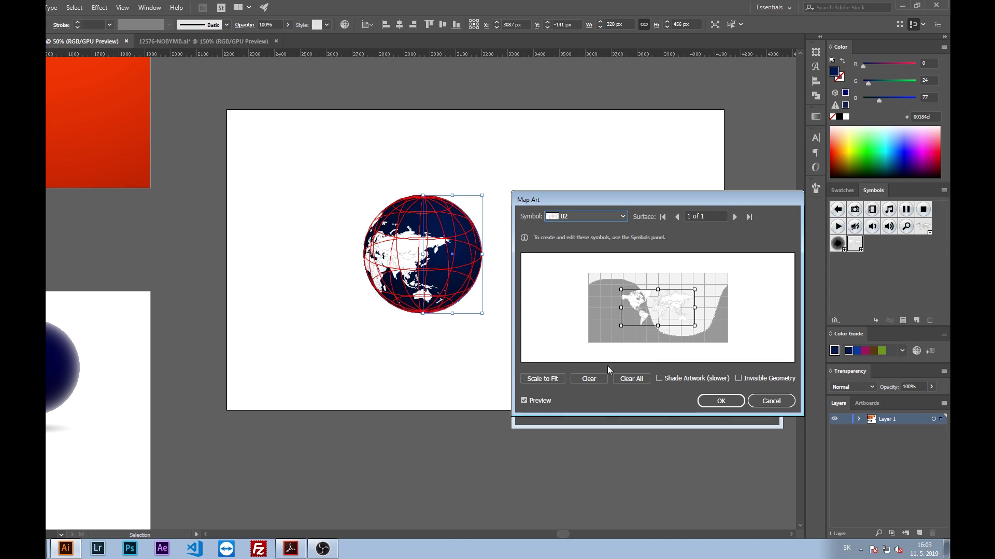
left_click_drag(695, 289, 717, 278)
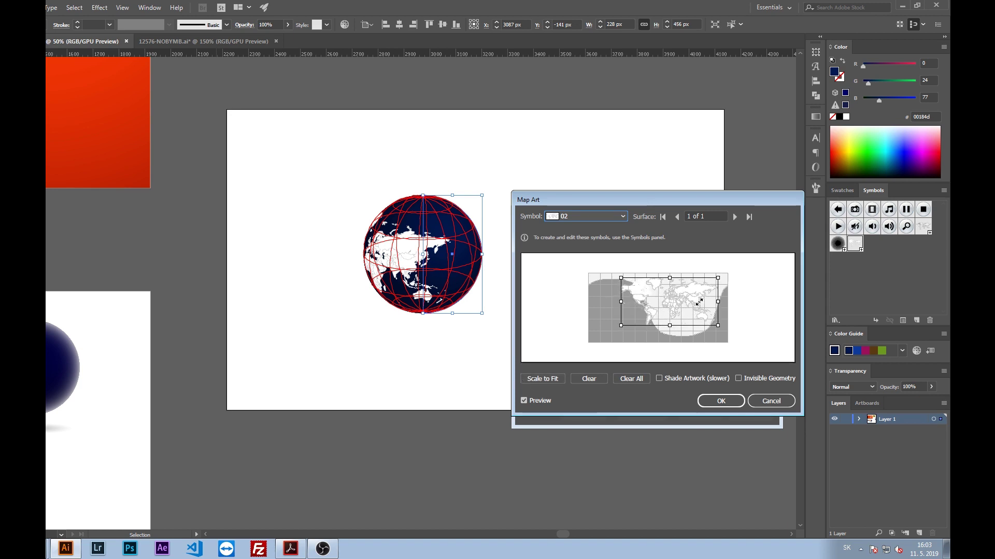
mouse_move(699, 302)
left_mouse_down()
mouse_move(681, 305)
mouse_move(714, 280)
left_mouse_up()
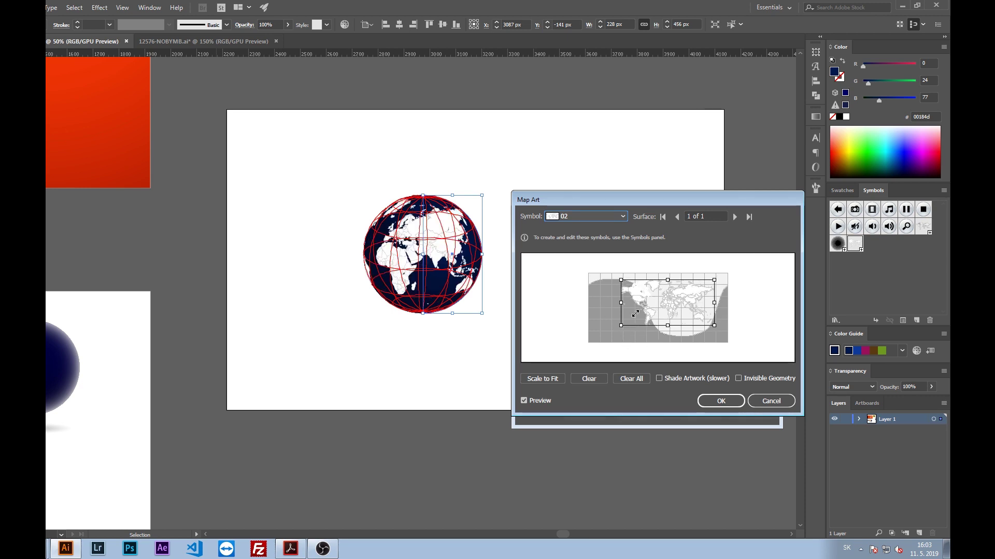
left_click_drag(635, 313, 637, 315)
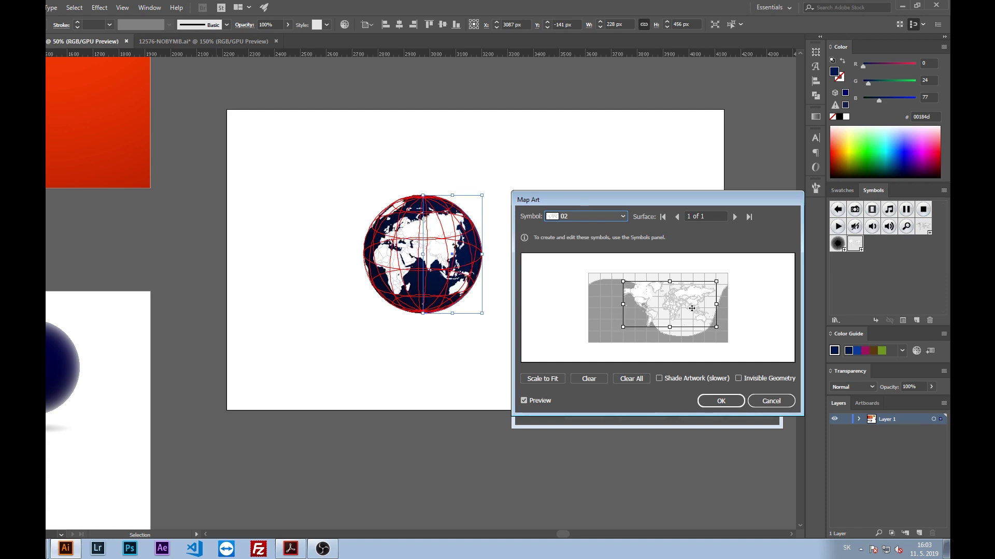
left_click_drag(692, 305, 691, 308)
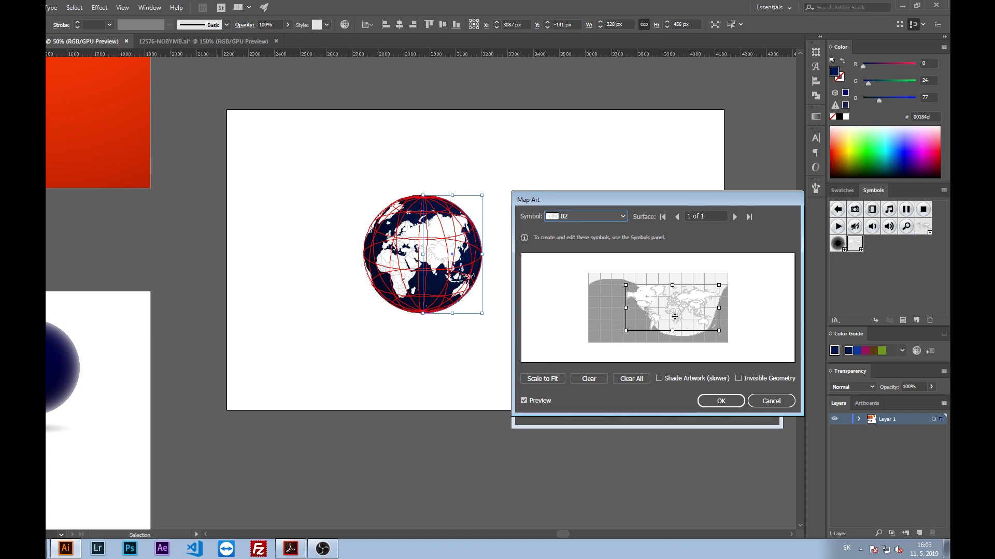
Rotate the globe to face North and South America, apply the revolve, and deselect it
left_click(719, 401)
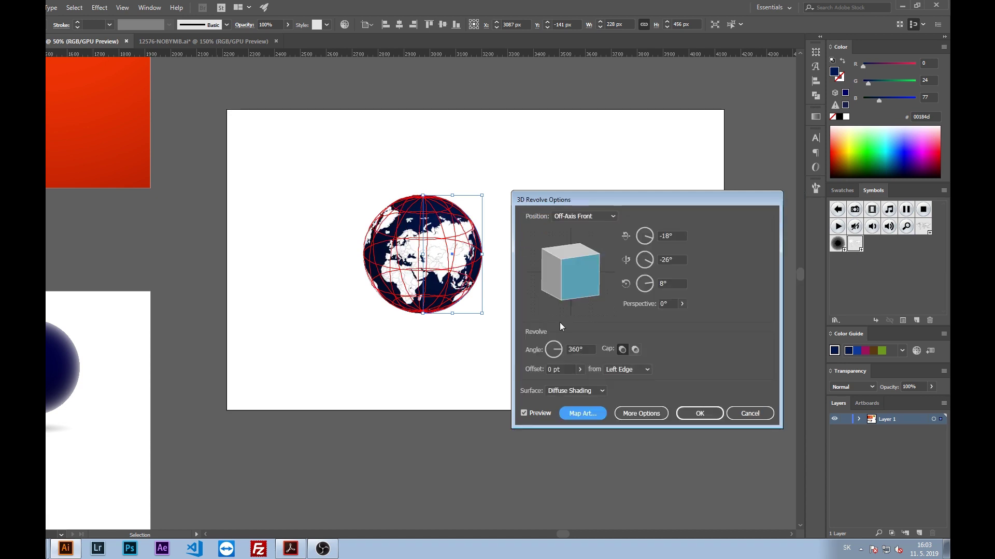
left_click_drag(558, 279, 577, 282)
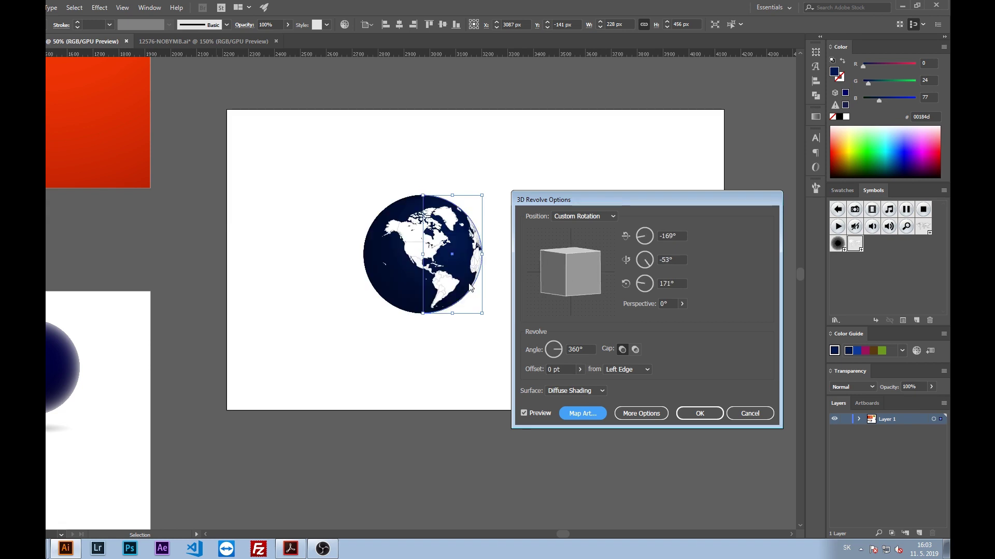
left_click(720, 413)
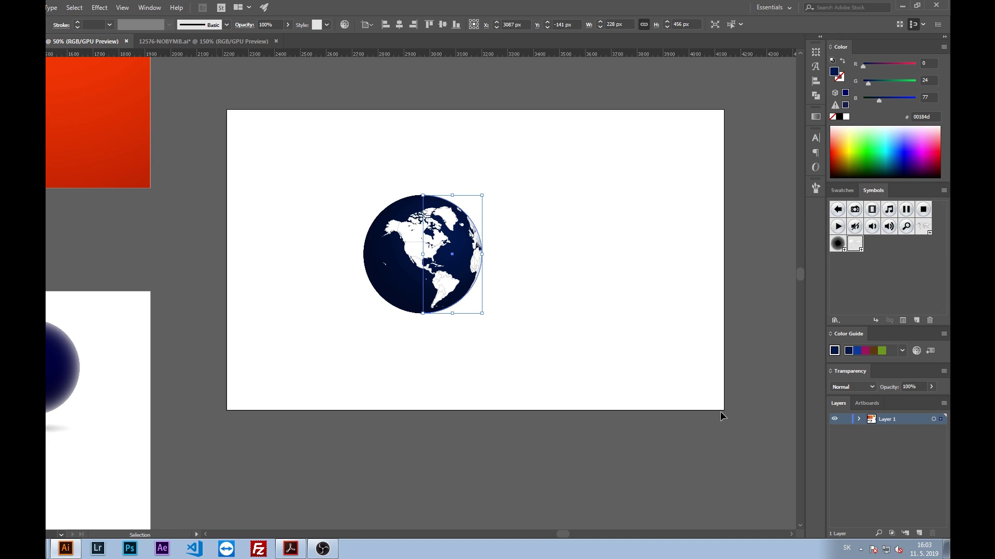
left_click_drag(506, 244, 399, 171)
left_click(581, 282)
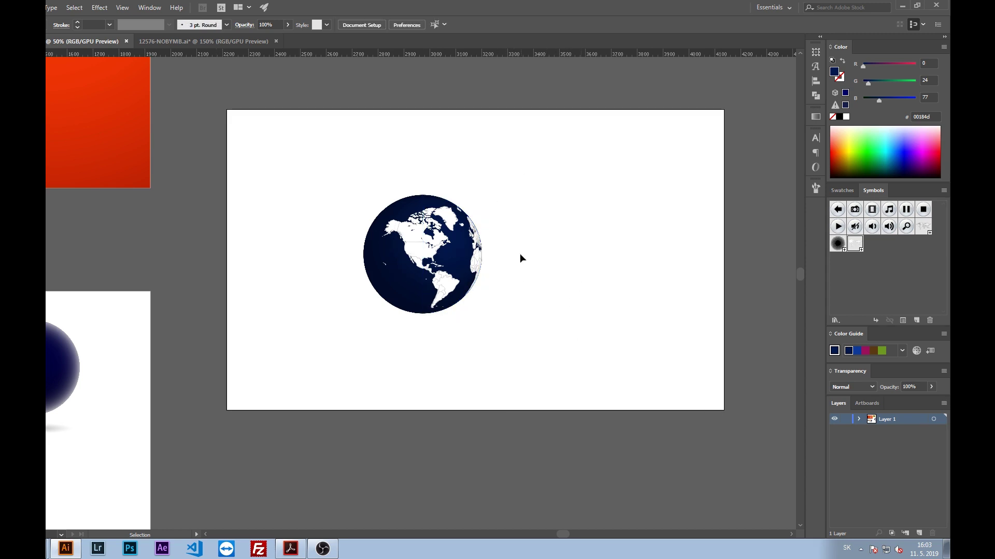
Select the globe's half-circle profile and enlarge the globe to fill much of the artboard
key("a")
left_click(435, 252)
key("ctrl+y")
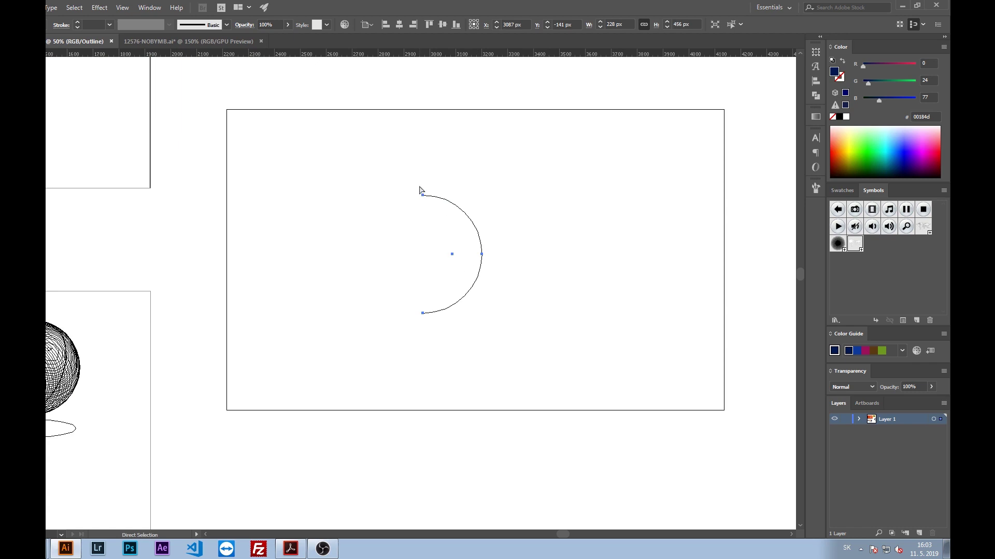
key("ctrl+y")
key("v")
left_click(546, 219)
mouse_move(553, 189)
left_mouse_down()
mouse_move(472, 262)
mouse_move(472, 235)
left_mouse_up()
left_click_drag(482, 197, 565, 128)
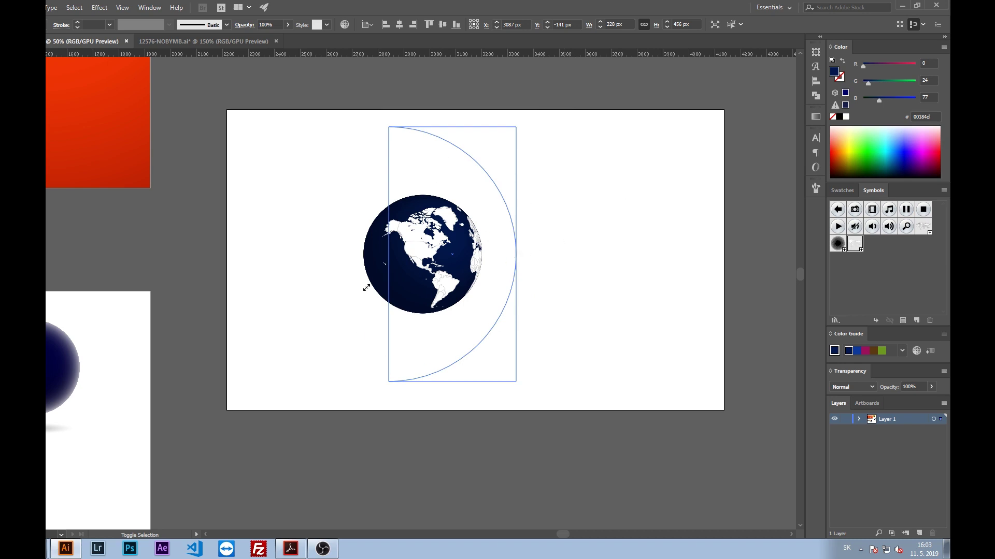
left_click_drag(366, 287, 366, 287)
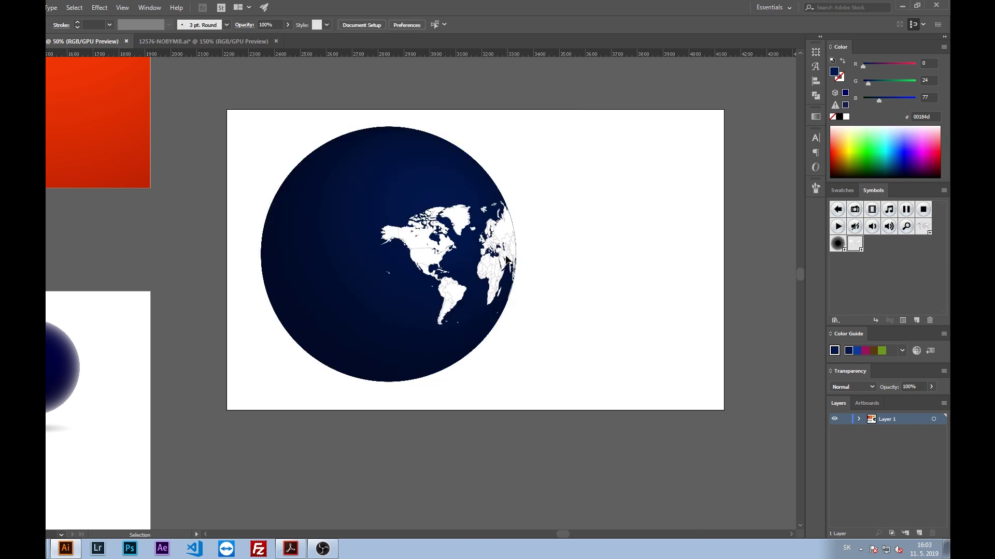
Shrink the globe to a small size and move it to the artboard's upper left
left_click_drag(561, 185, 498, 264)
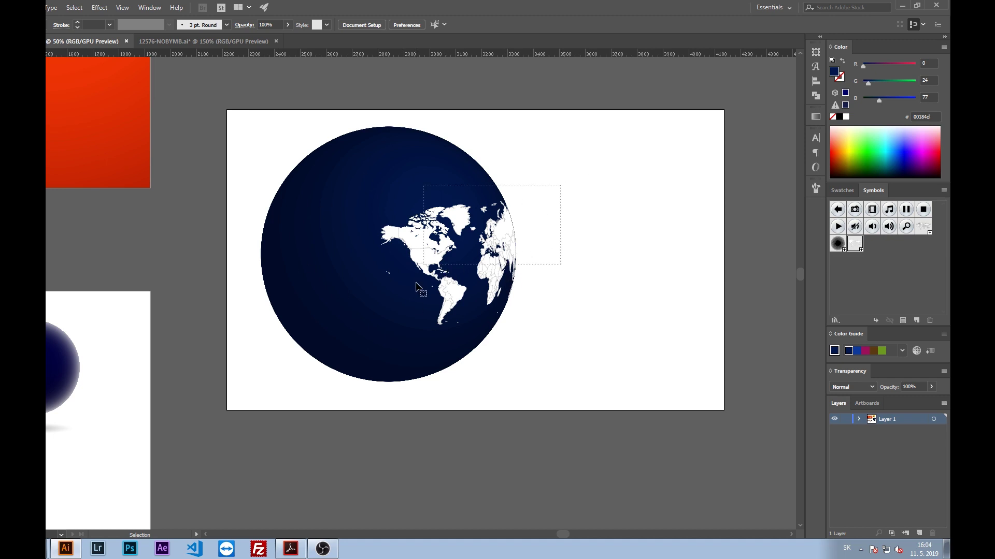
left_click_drag(516, 129, 589, 191)
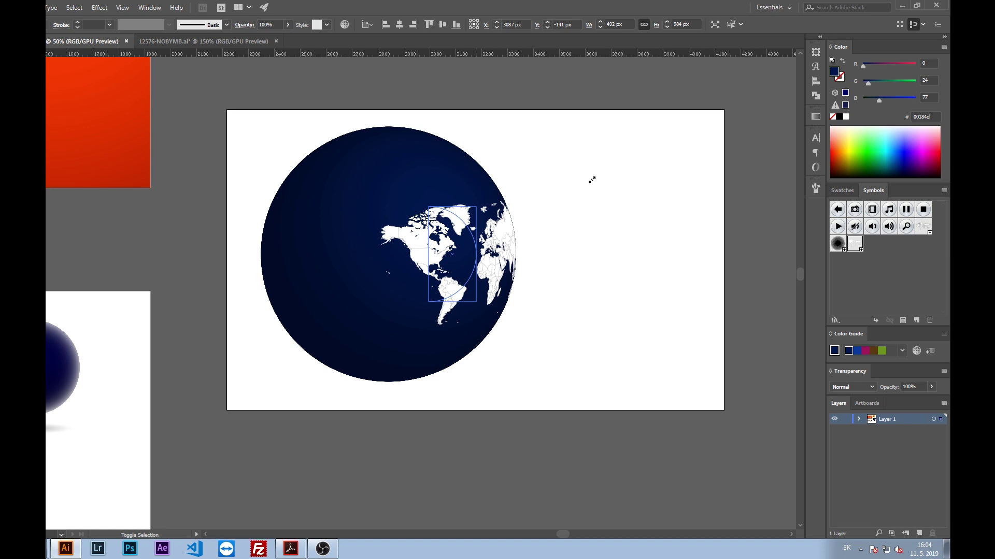
left_click_drag(592, 180, 591, 182)
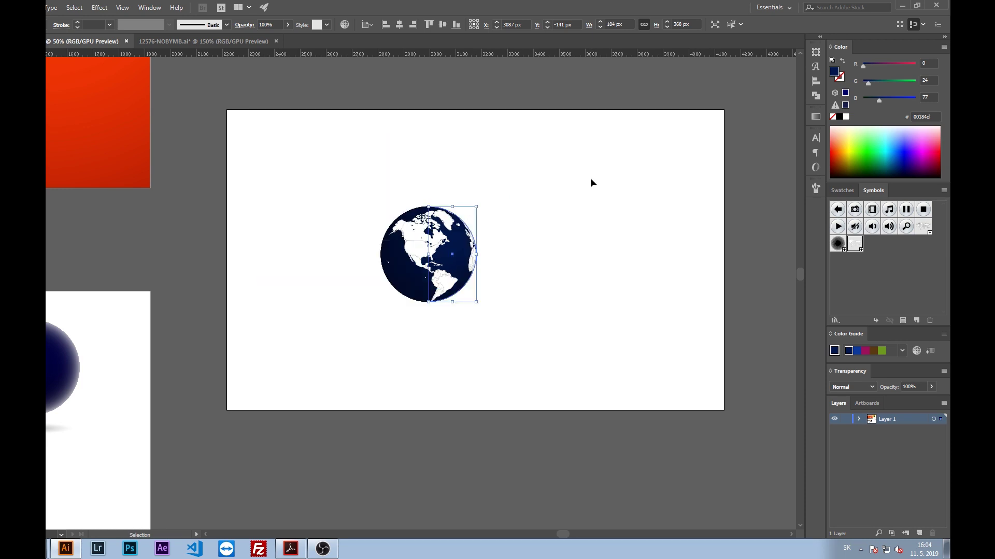
left_click(549, 185)
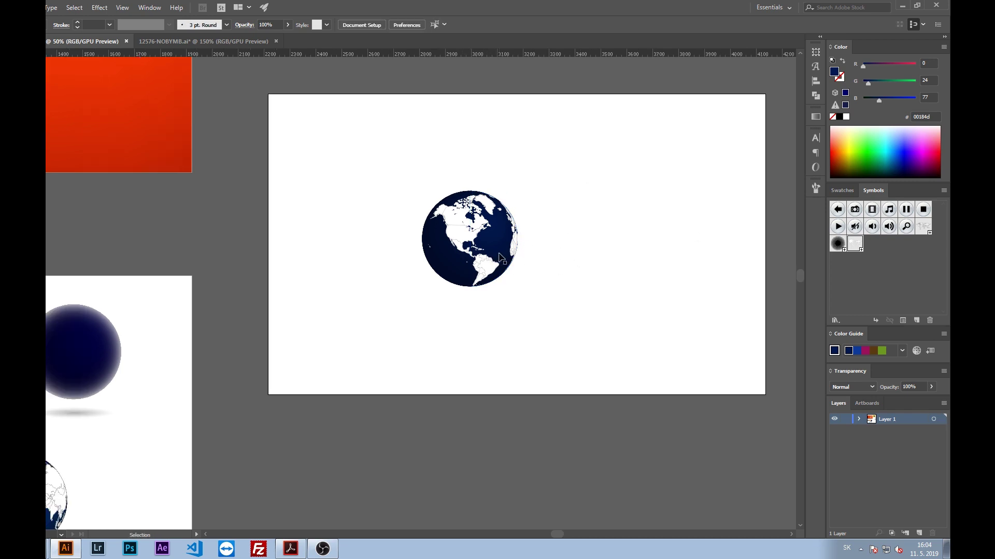
left_click_drag(509, 257, 379, 204)
left_click(483, 237)
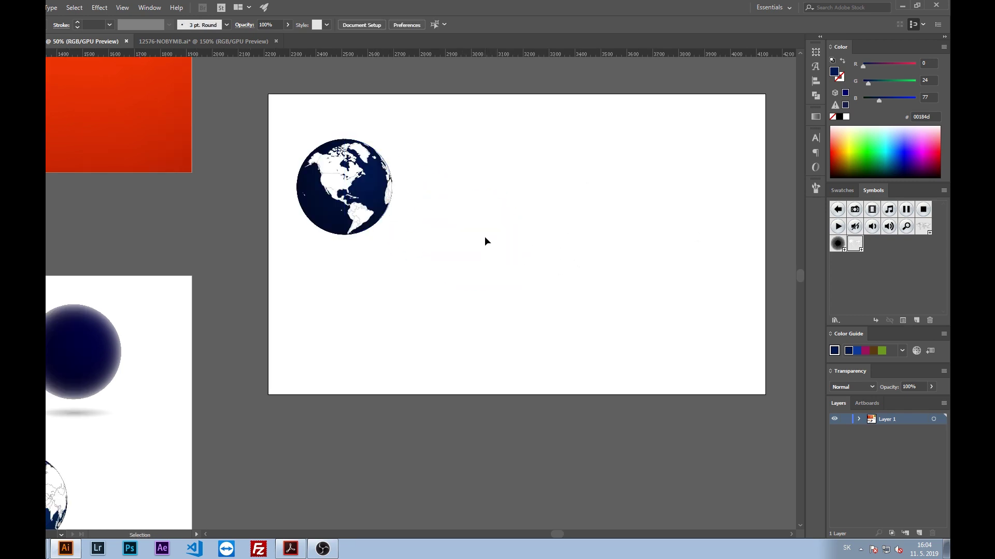
key("space")
left_click_drag(457, 249, 624, 173)
Pan across the canvas to bring the 3D REVOLVE EFFECT banner and yellow artboard into view
mouse_move(388, 300)
left_mouse_down()
mouse_move(466, 291)
mouse_move(579, 247)
mouse_move(570, 317)
left_mouse_up()
left_click_drag(572, 248, 589, 340)
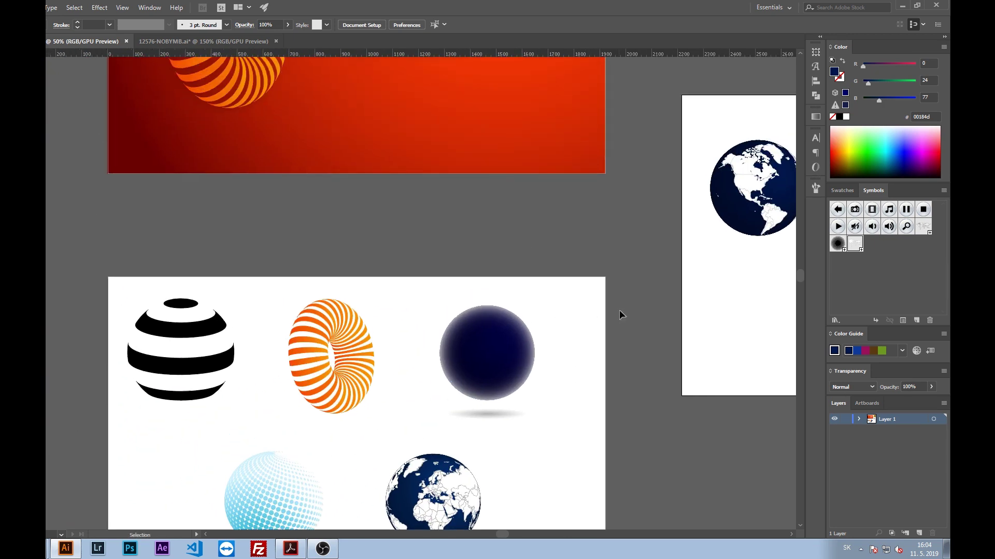
left_click_drag(644, 231, 660, 348)
left_click_drag(653, 283, 648, 308)
left_click_drag(760, 212, 622, 278)
scroll(218, 109, "up", 3)
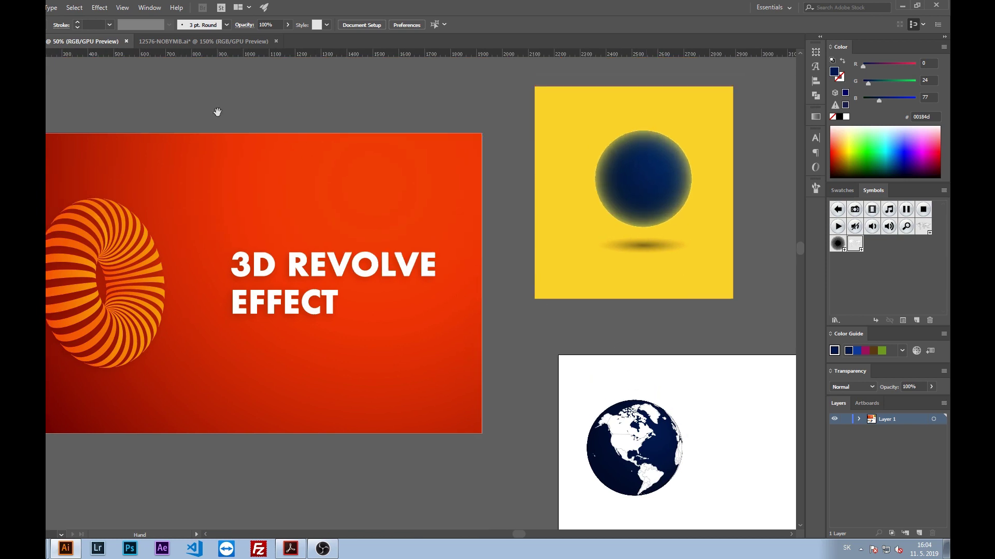
Close the Effect menu without applying anything and zoom out to 33.33% to show every artboard
key("alt+w")
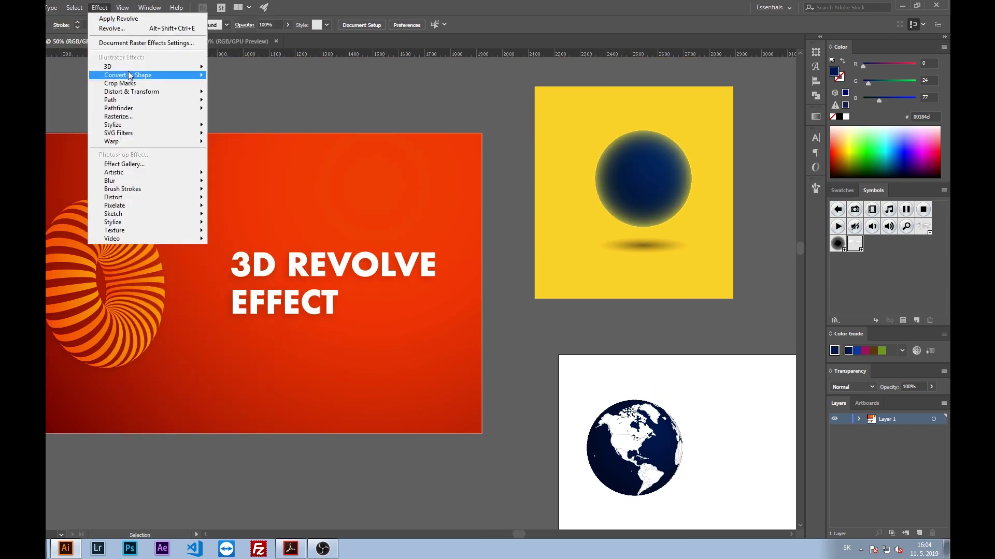
mouse_move(132, 91)
left_click(450, 113)
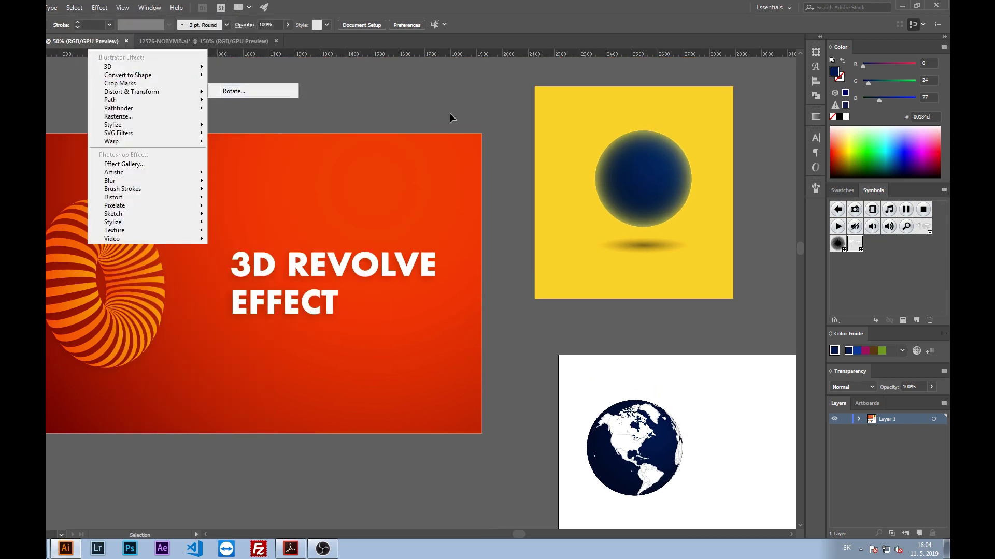
scroll(585, 233, "down", 2)
scroll(595, 230, "down", 1)
mouse_move(701, 305)
left_mouse_down()
mouse_move(699, 239)
mouse_move(617, 292)
mouse_move(640, 267)
mouse_move(690, 273)
left_mouse_up()
scroll(700, 251, "down", 1)
scroll(618, 292, "up", 1)
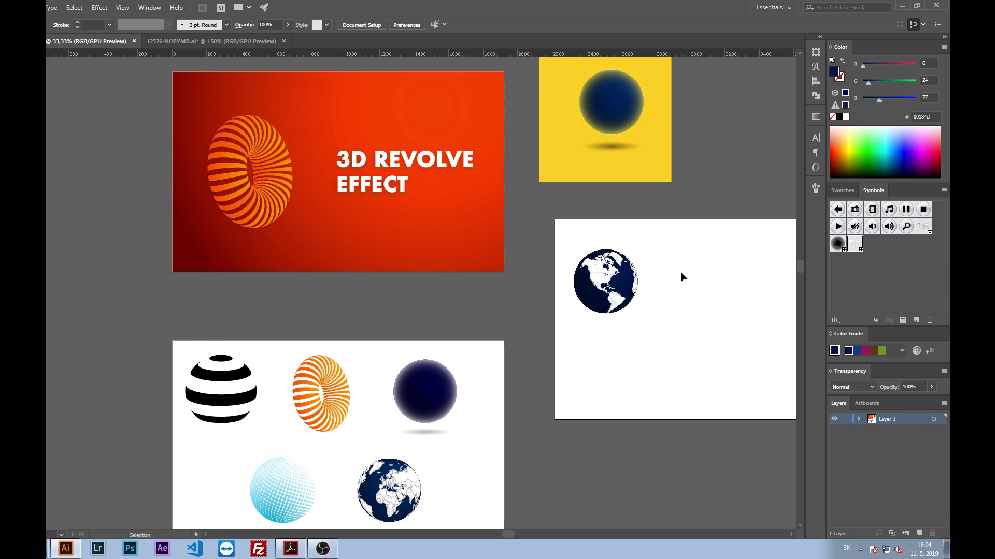